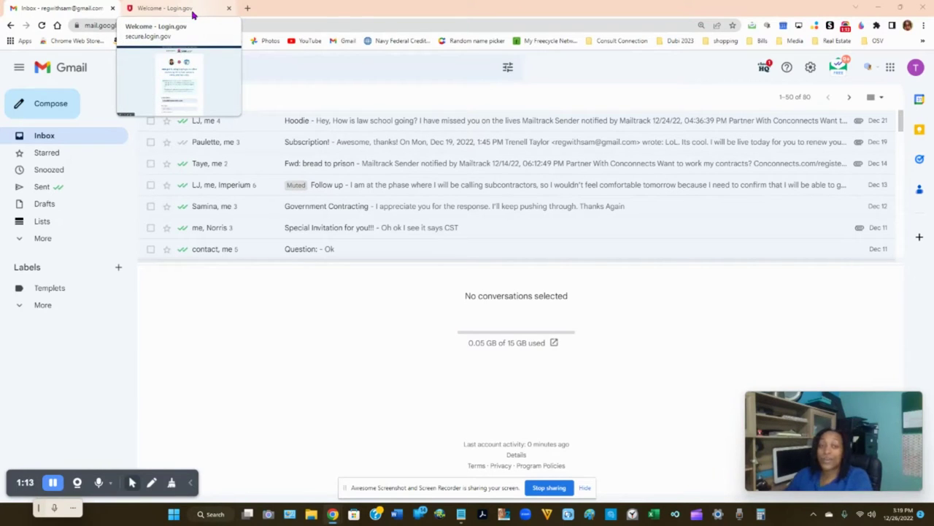
Load sam.gov in the Login.gov tab and close both site alert banners
left_click(193, 11)
left_click(210, 25)
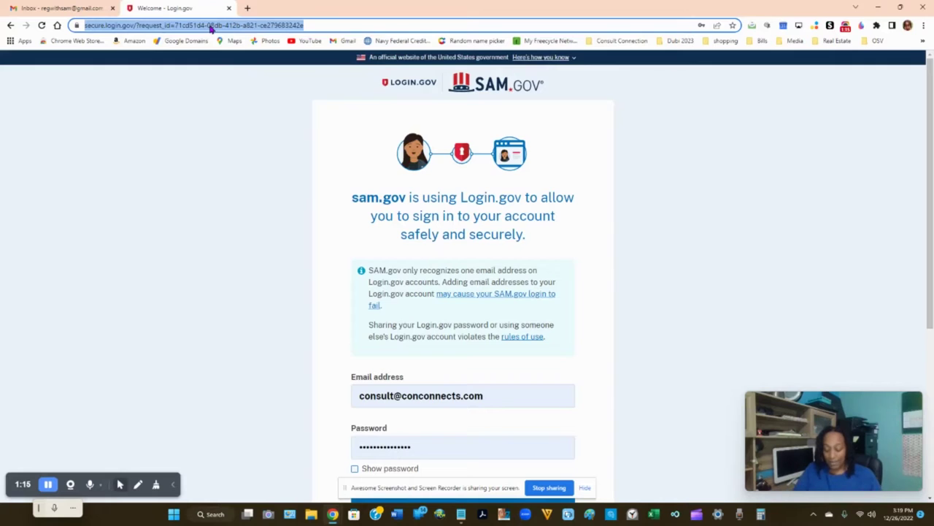
type("sam.gov")
key("Return")
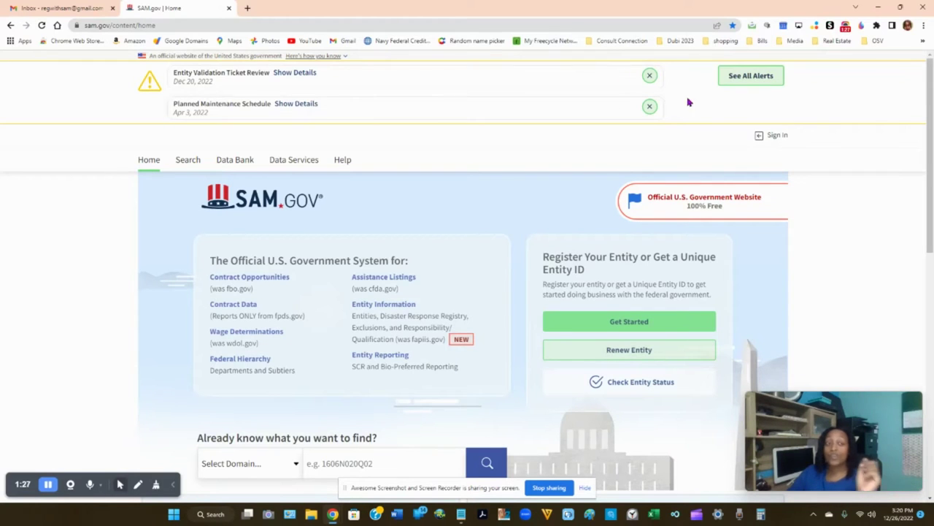
left_click(649, 76)
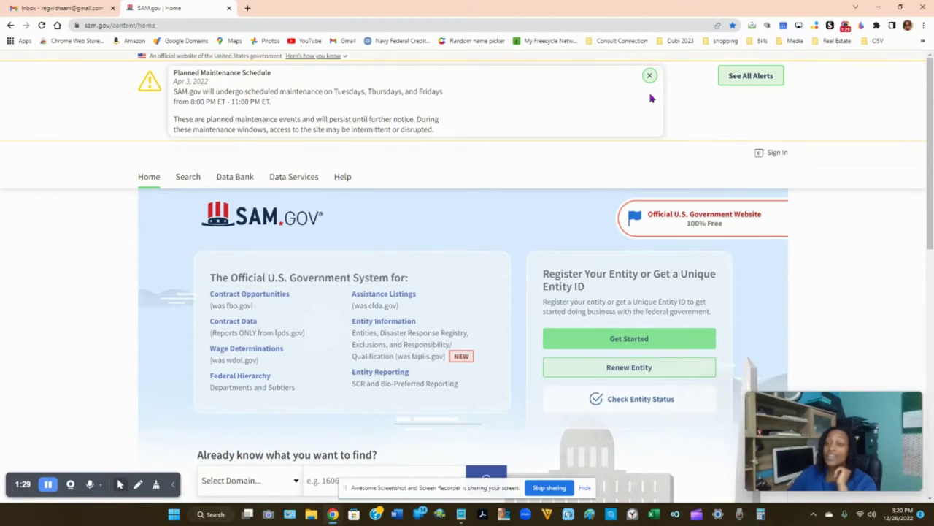
left_click(649, 75)
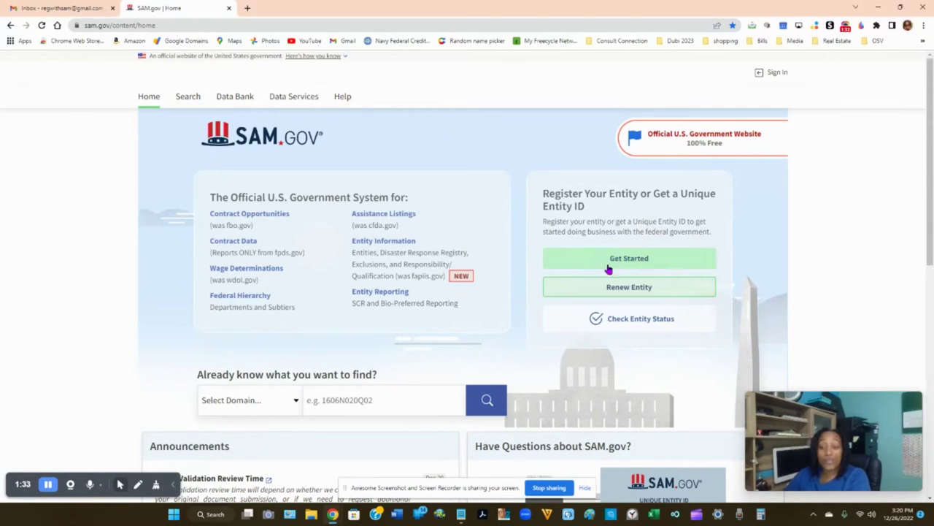
Go to Register Your Entity's Get Started and review the registration overview page
left_click(646, 261)
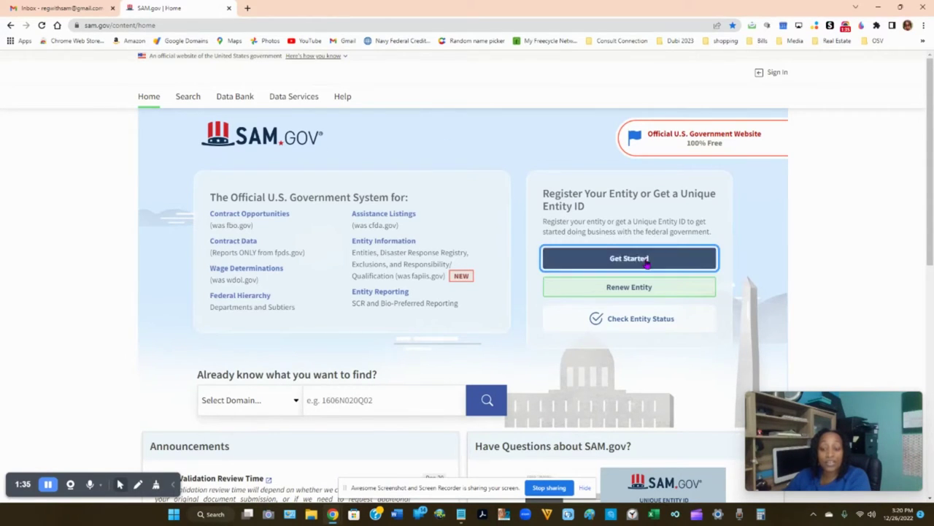
scroll(278, 245, "down", 2)
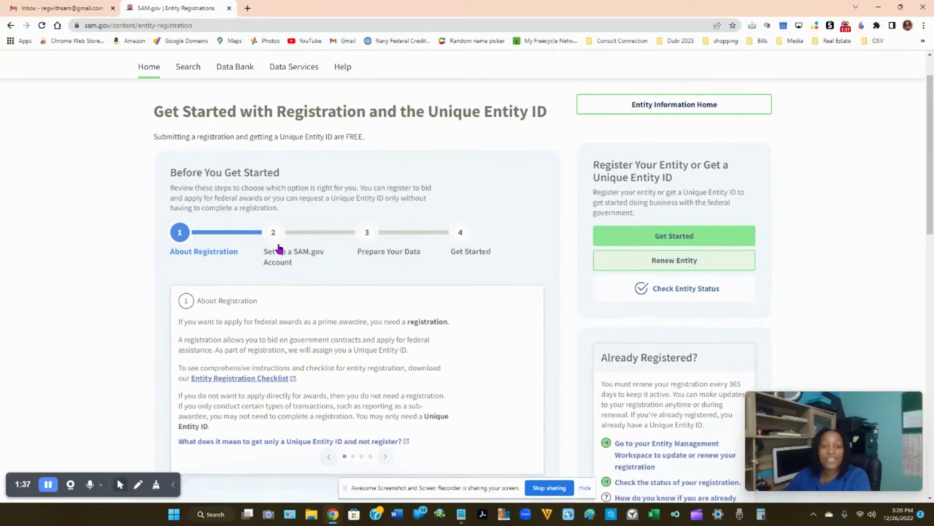
scroll(238, 134, "up", 1)
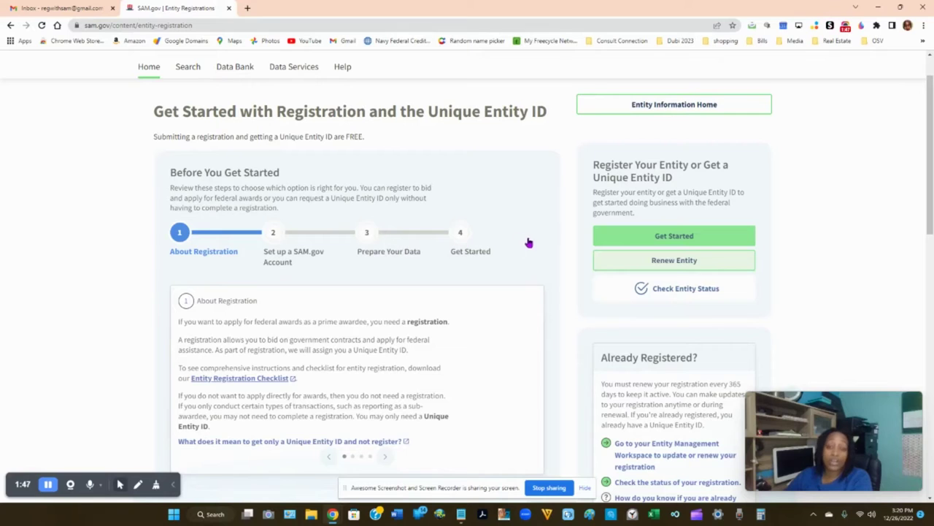
scroll(460, 282, "down", 3)
scroll(460, 282, "up", 2)
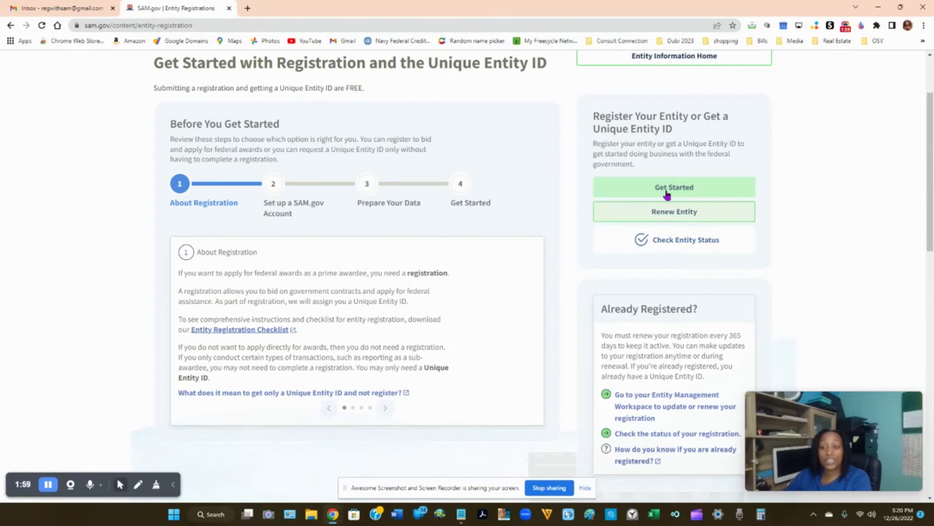
Begin registration, accept the SAM.gov U.S. Government System terms, and review the Login.gov sign-in page
left_click(689, 188)
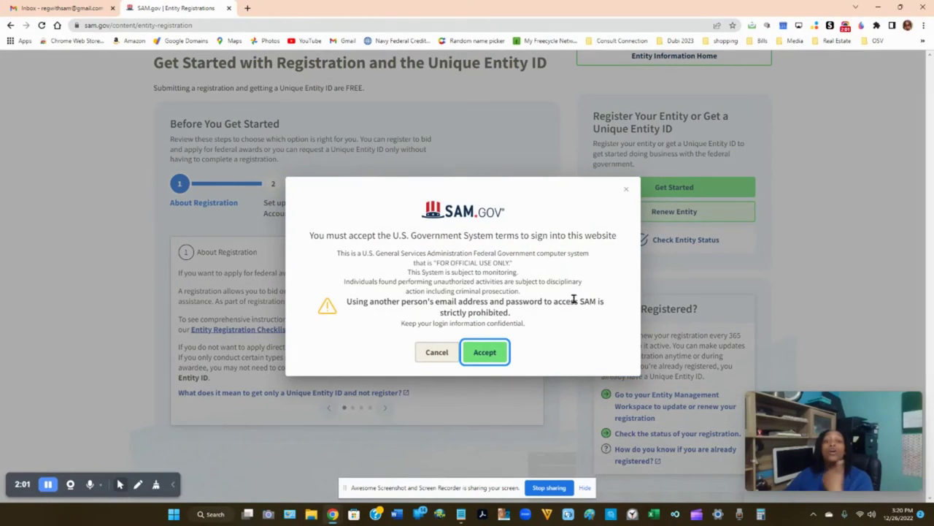
left_click(492, 351)
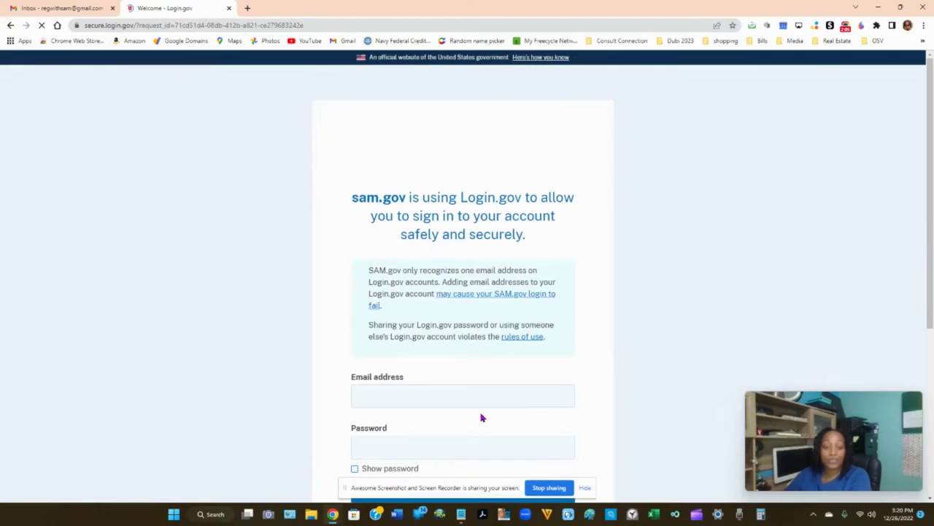
scroll(420, 174, "down", 2)
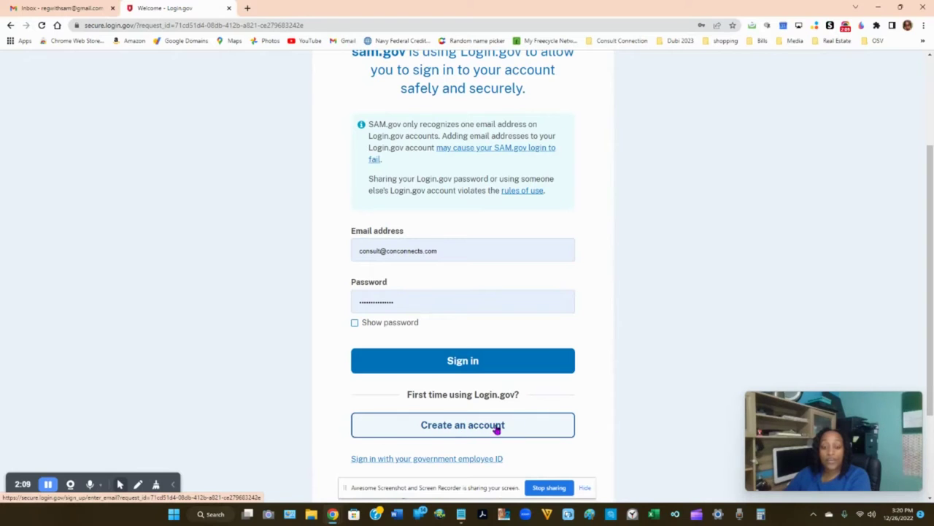
scroll(475, 436, "up", 2)
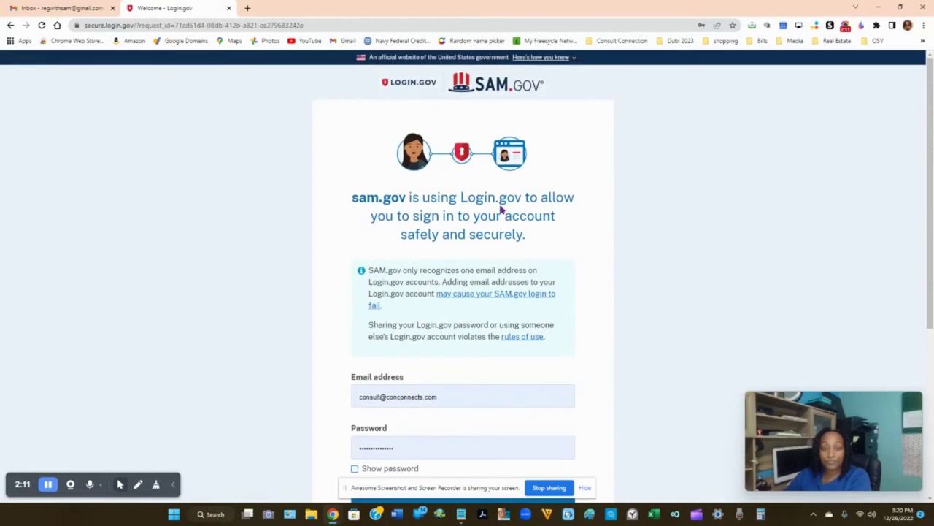
scroll(500, 208, "down", 3)
Replace the prefilled email with the new Gmail address, accept the Rules of Use, and submit
left_click(449, 330)
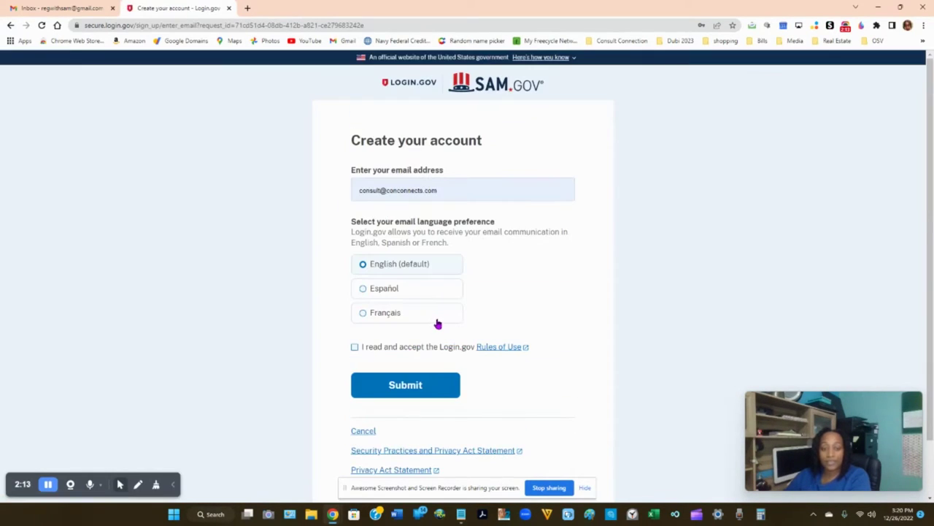
left_click_drag(464, 190, 430, 217)
left_click_drag(499, 196, 223, 200)
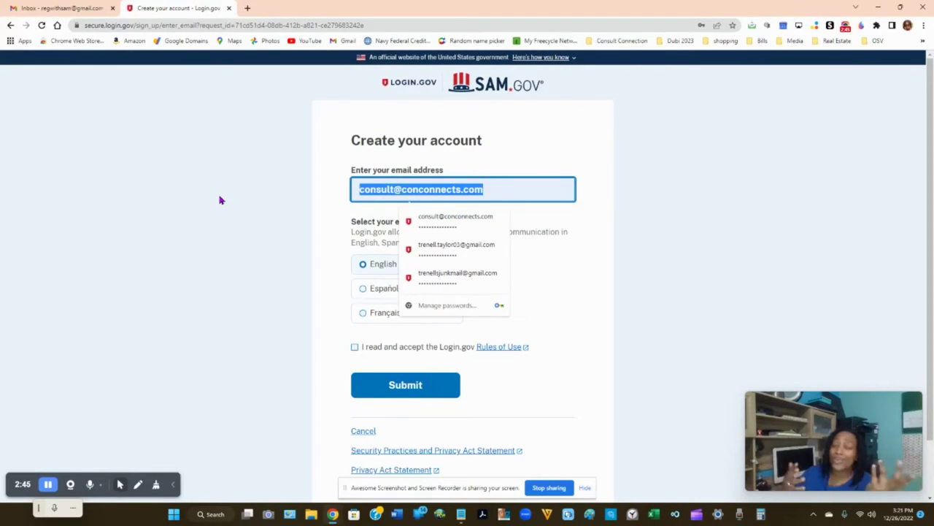
key("Right")
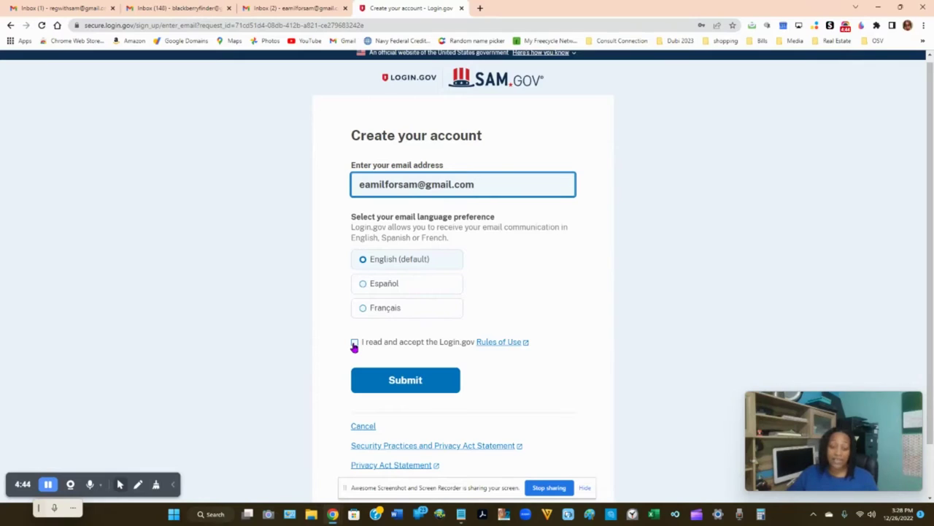
left_click(354, 344)
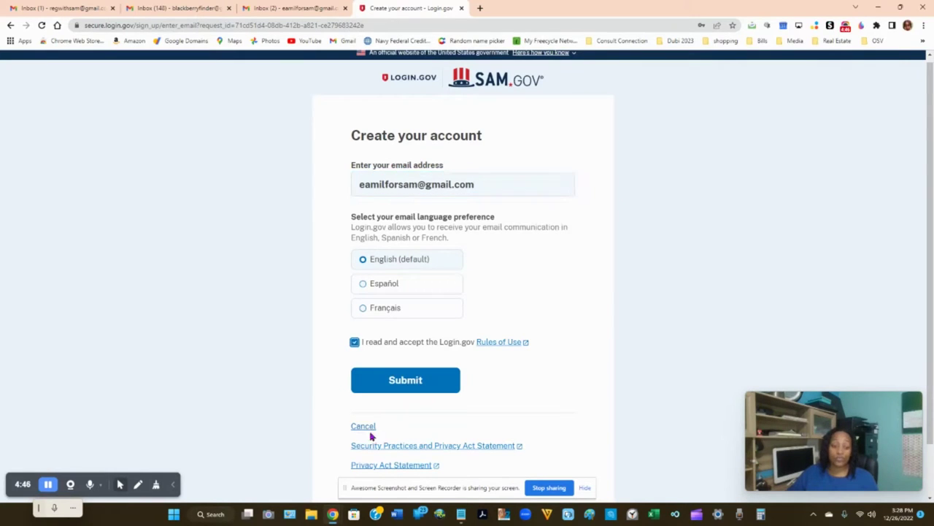
left_click(400, 388)
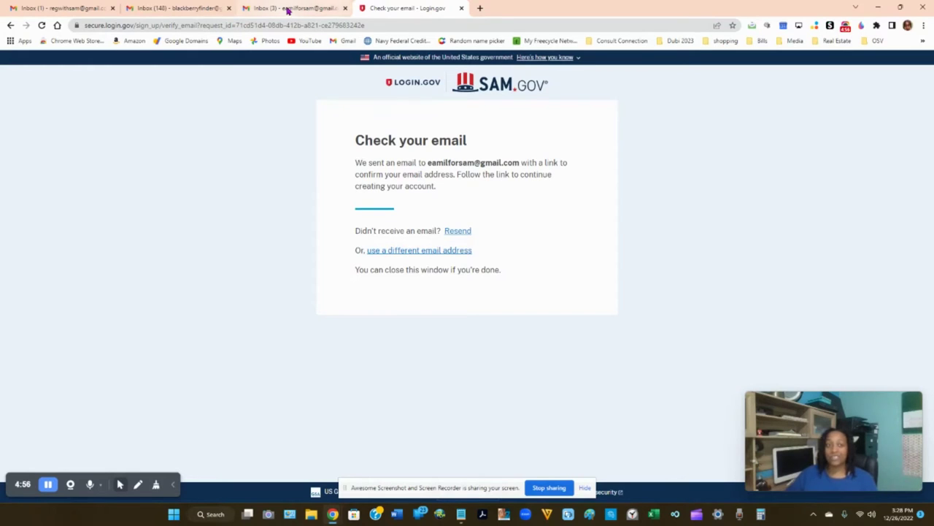
Open Login.gov's 'Confirm your email' message in Gmail and use its Confirm email address button
left_click(288, 8)
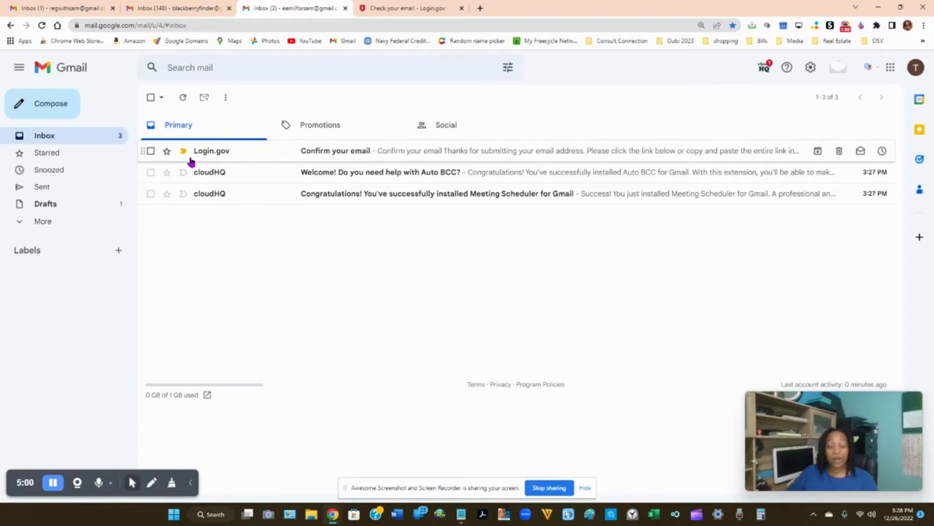
left_click(347, 157)
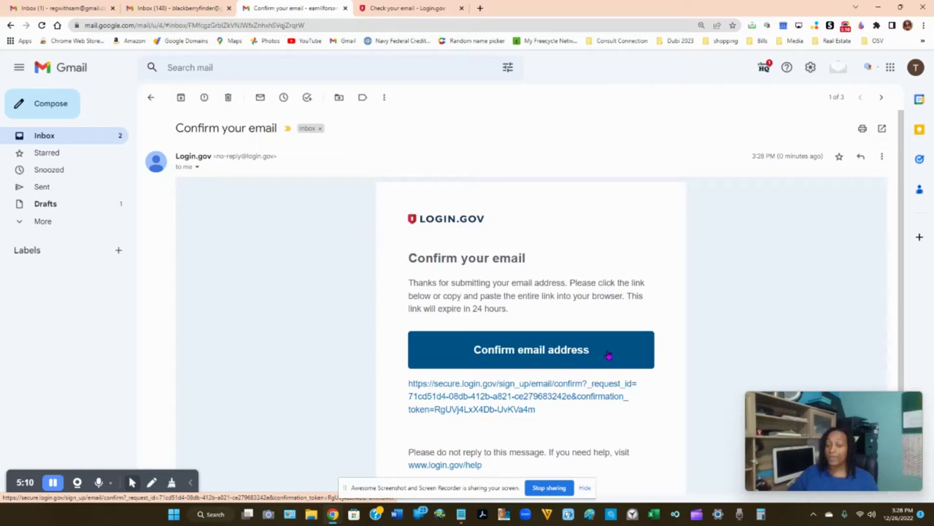
left_click(488, 350)
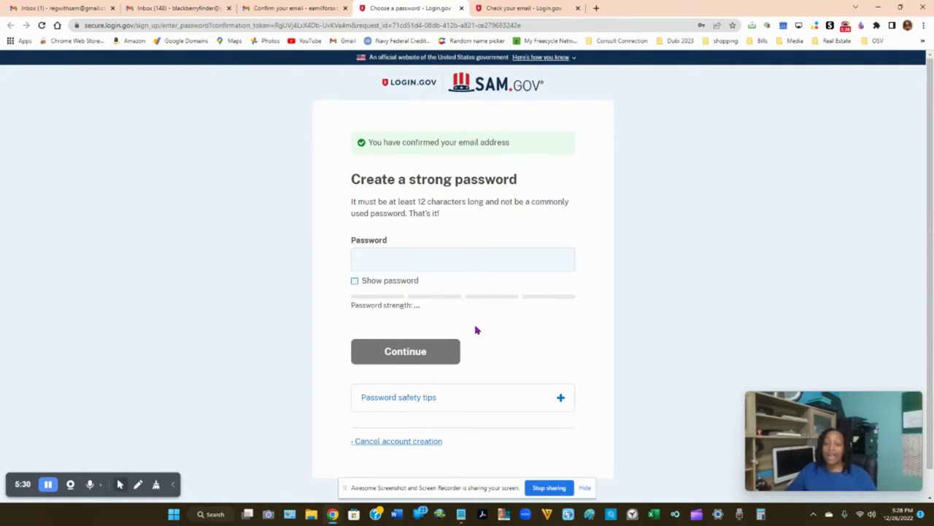
Enter a 15-character account password rated Great and submit it
left_click(449, 265)
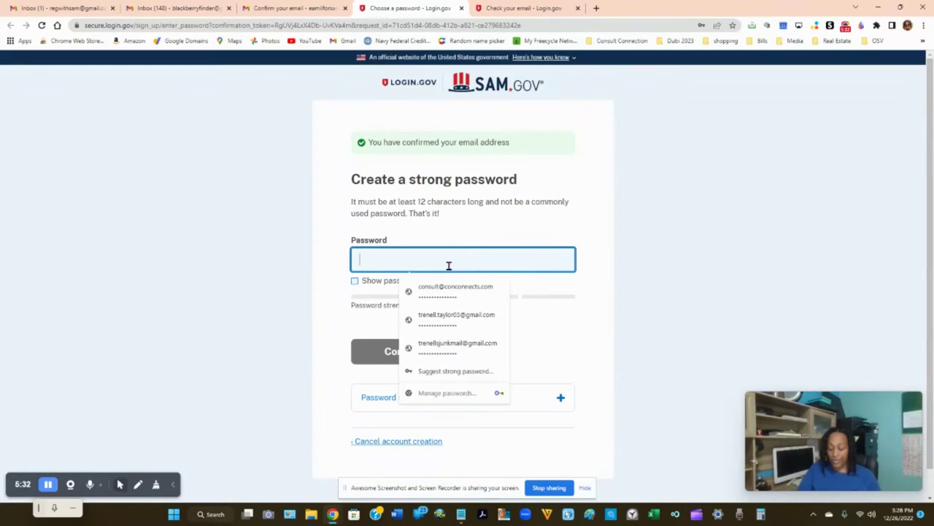
type("••••••••")
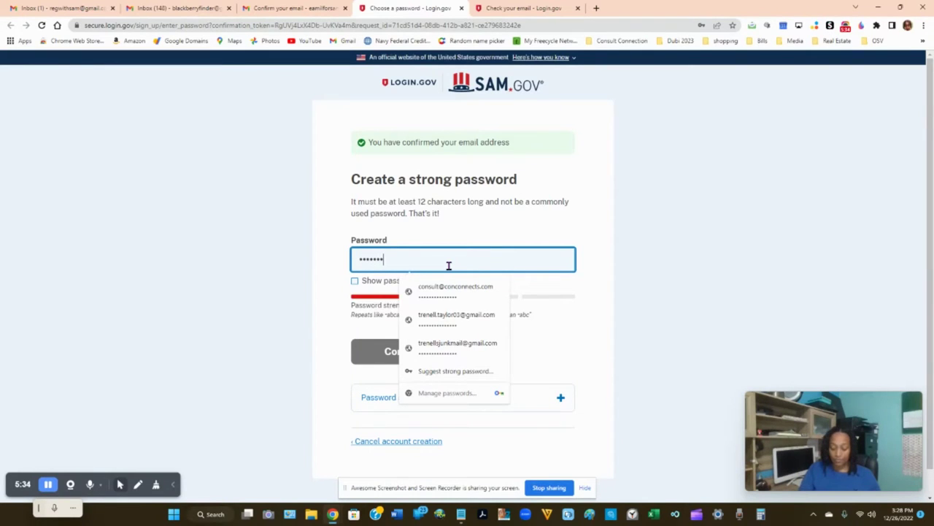
type("•••••••")
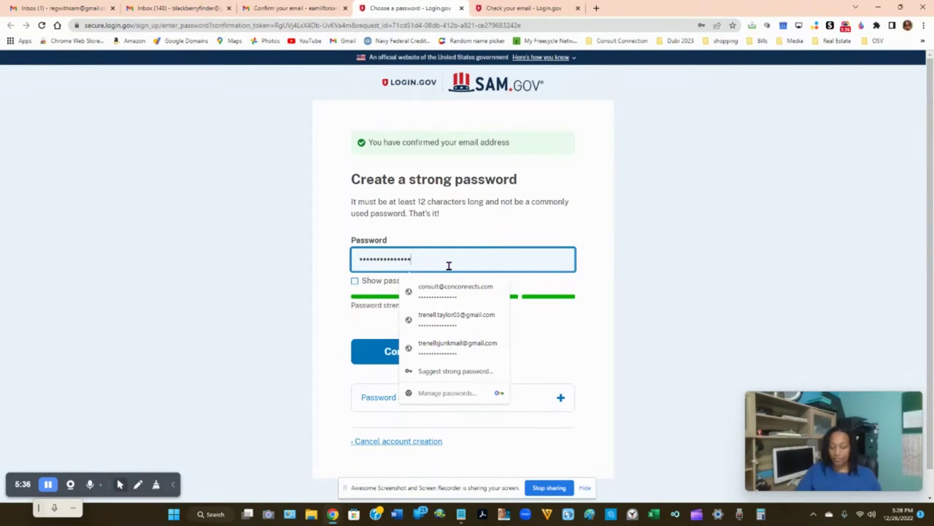
left_click(582, 340)
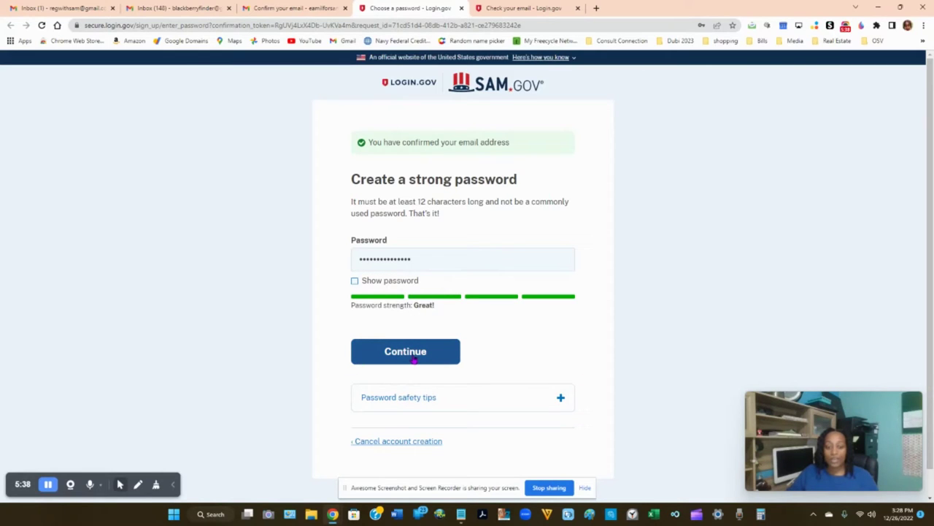
left_click(413, 358)
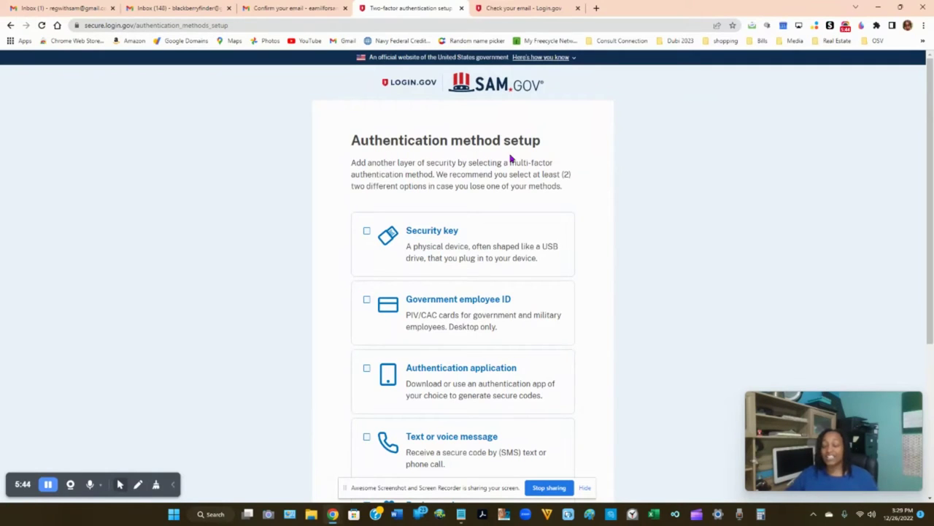
Pick Text or voice message from the authentication options and continue
scroll(496, 167, "down", 2)
scroll(496, 167, "down", 1)
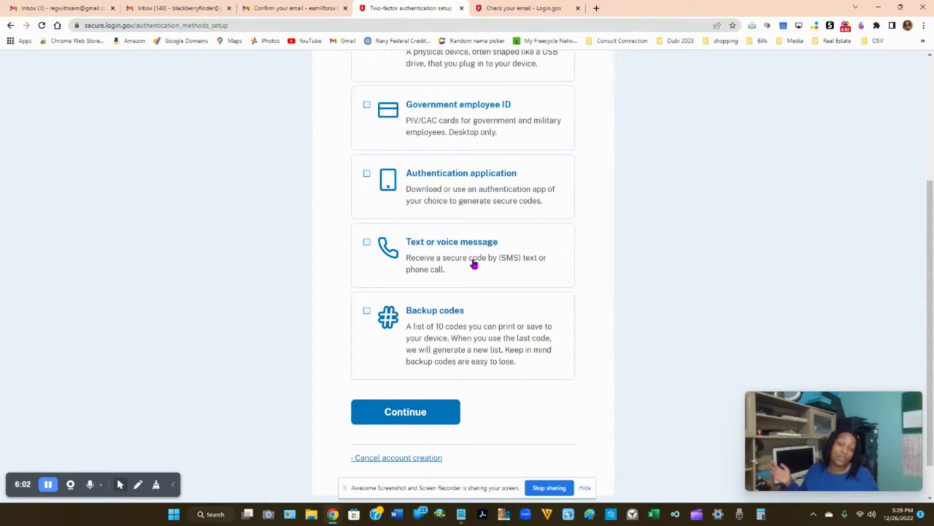
scroll(441, 295, "up", 2)
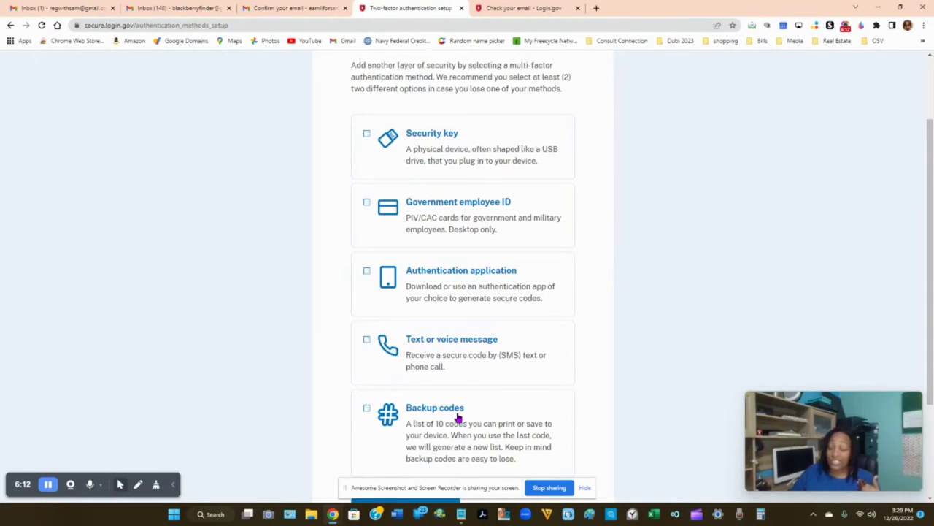
scroll(527, 325, "down", 2)
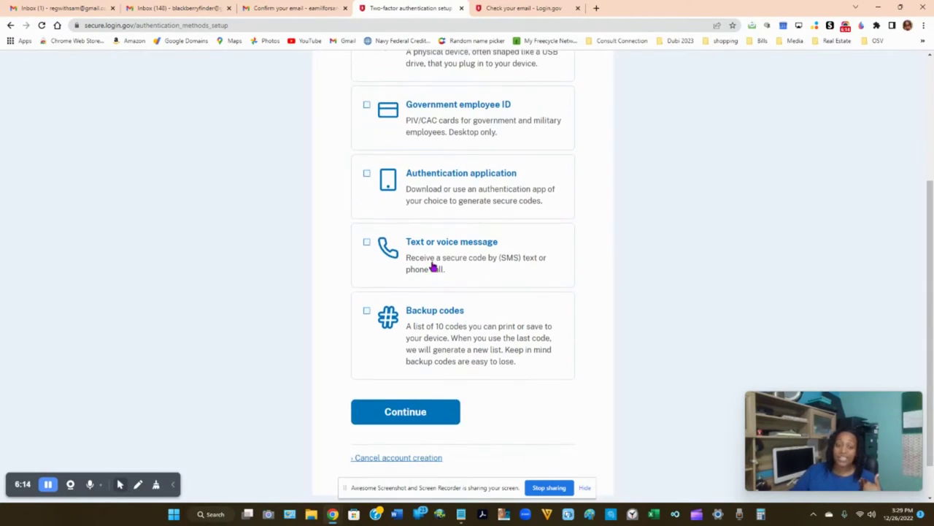
left_click(367, 244)
left_click(435, 418)
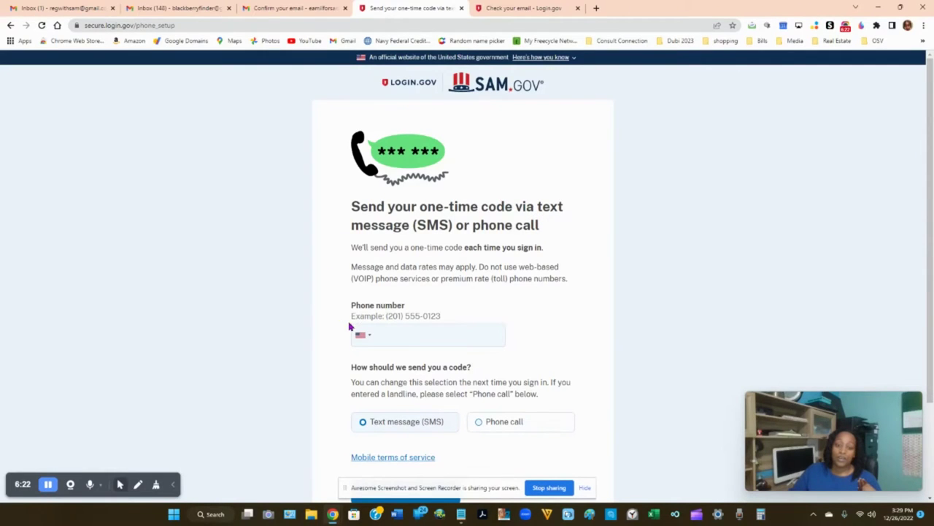
Enter the phone number with Text message (SMS) delivery and send the code
left_click(408, 333)
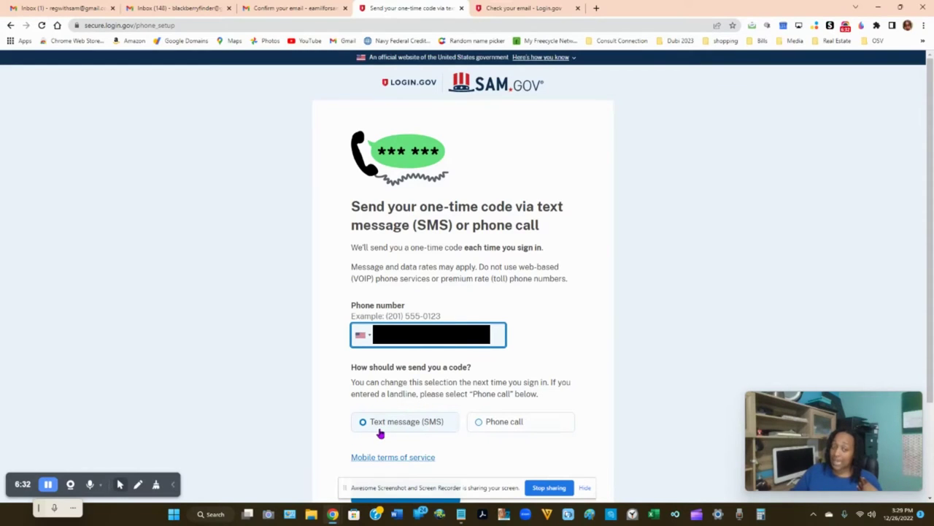
scroll(380, 433, "down", 2)
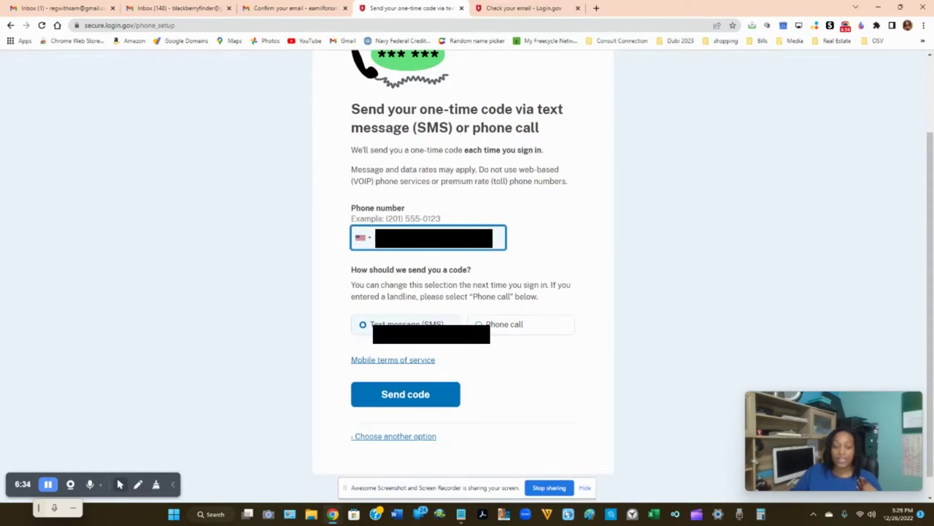
left_click(422, 401)
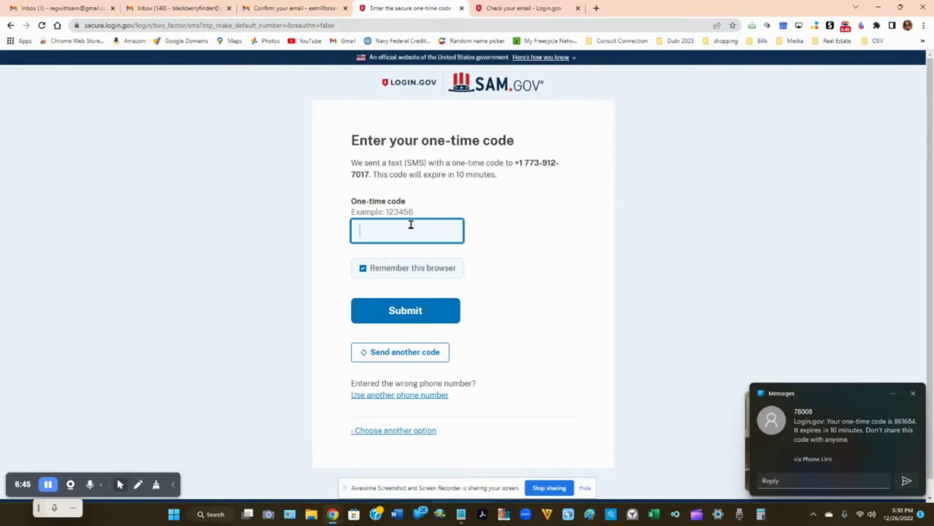
Enter the texted six-digit one-time code and submit it to verify the phone
left_click(409, 312)
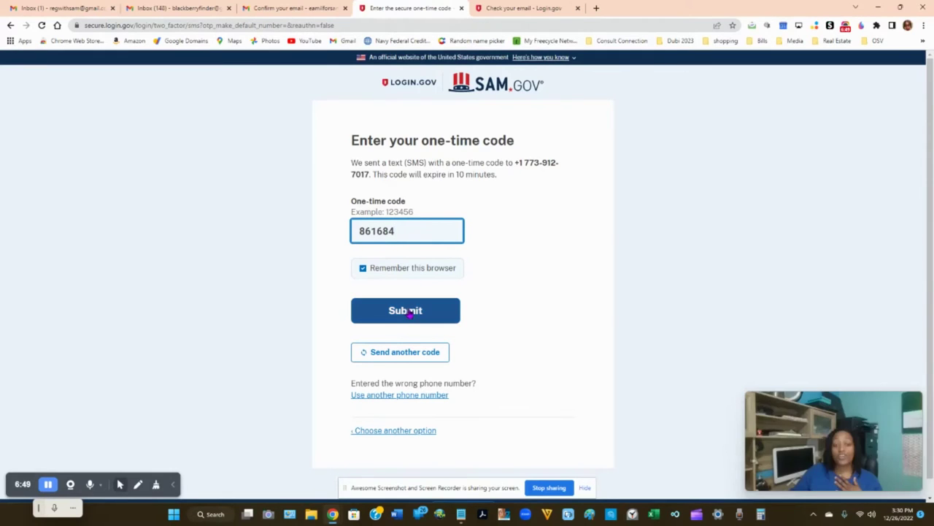
left_click(409, 312)
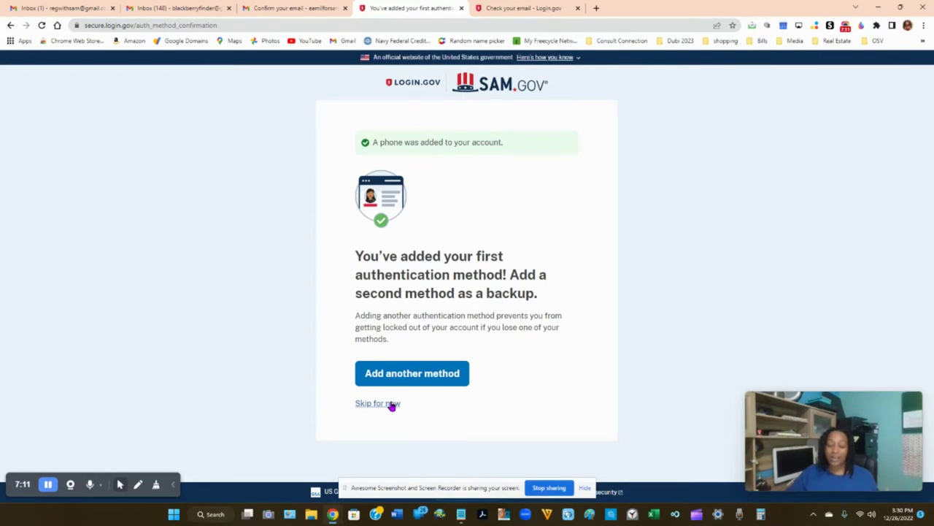
Skip adding a backup authentication method for now
left_click(388, 403)
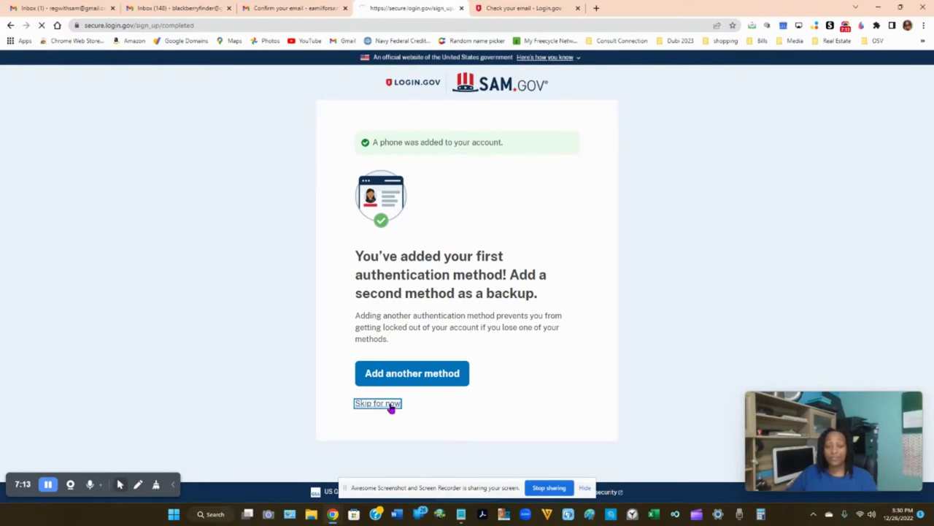
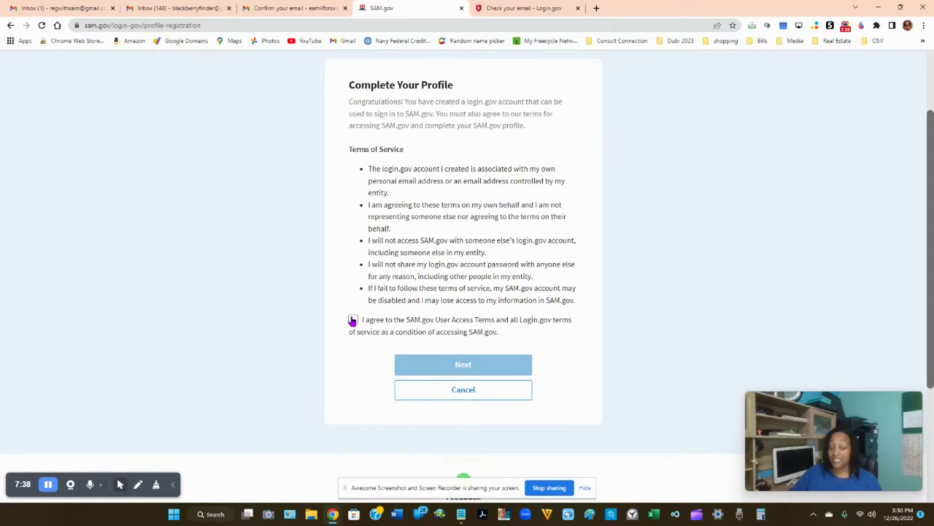
Accept the terms of service, then enter the profile's first and last name and submit
left_click(353, 320)
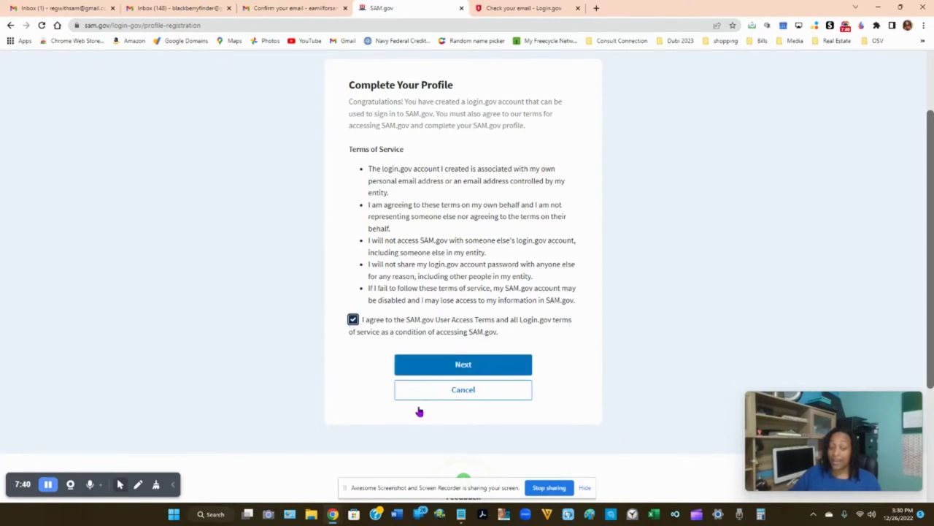
left_click(463, 364)
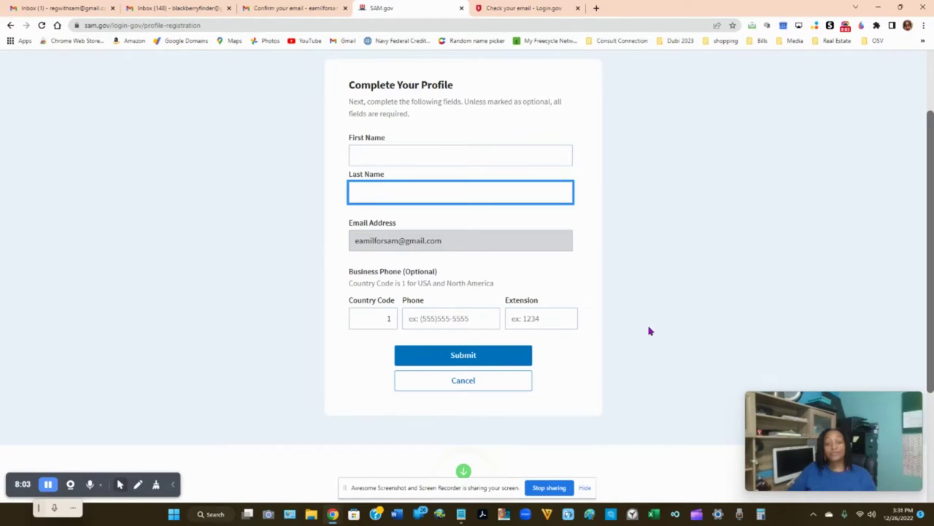
left_click(416, 155)
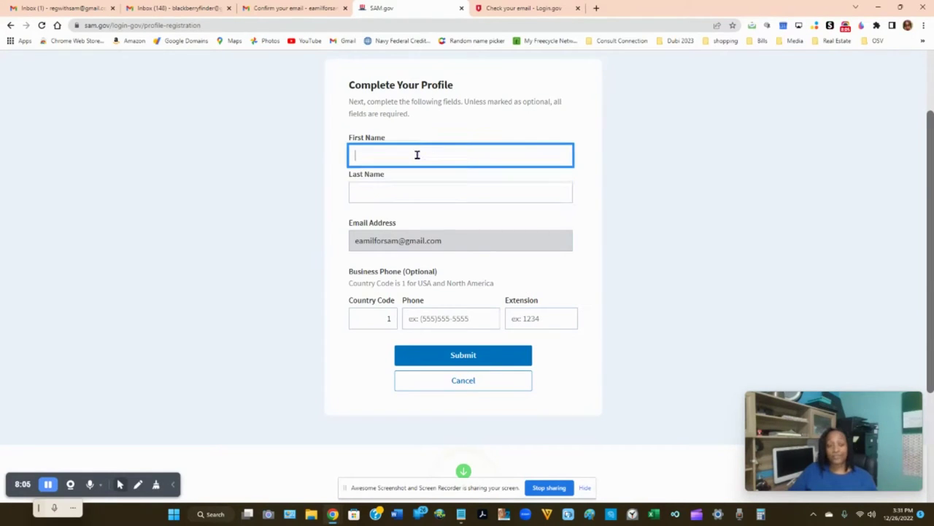
type("Jane")
key("Tab")
type("Doe")
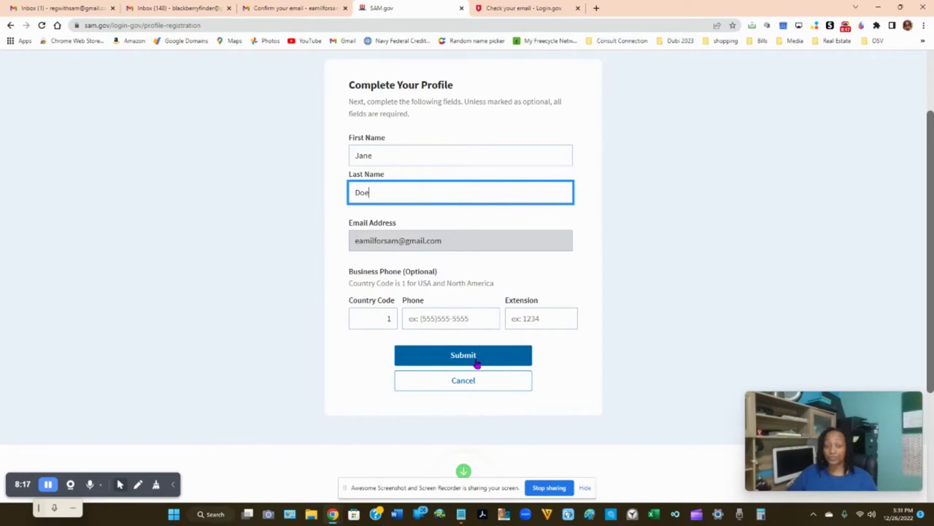
left_click(476, 362)
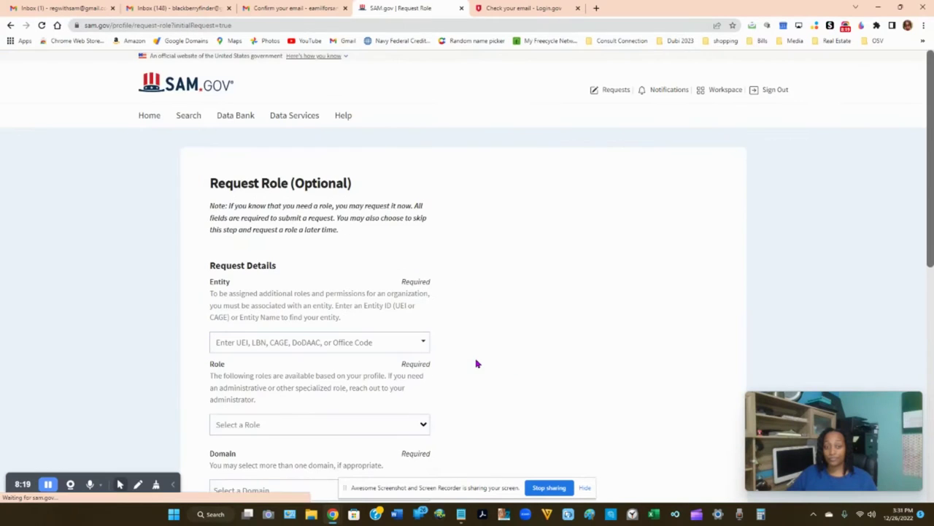
Skip requesting a role and finish profile setup to reach the Workspace
scroll(258, 192, "down", 2)
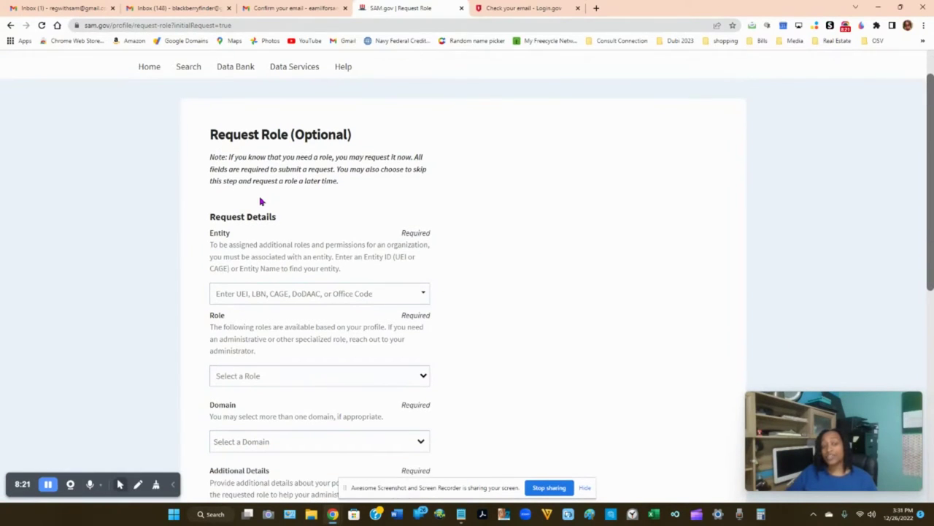
scroll(260, 197, "up", 1)
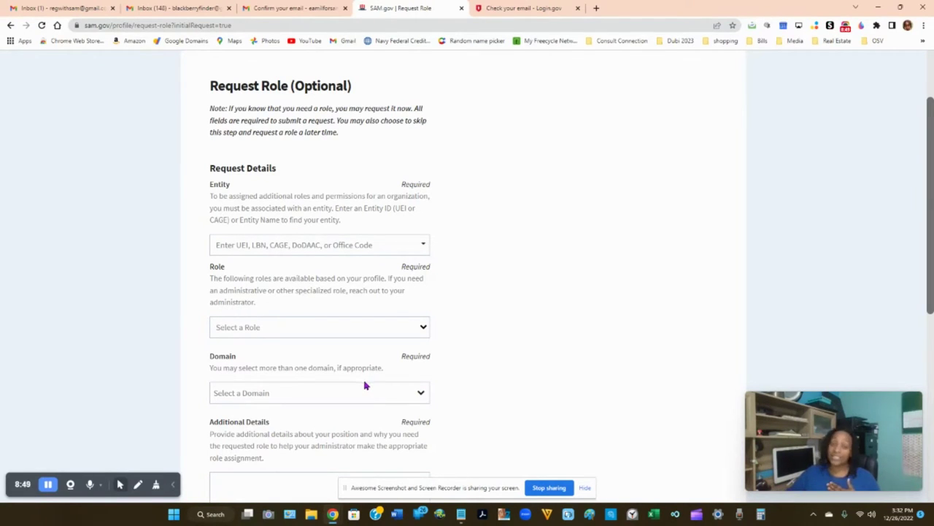
scroll(365, 385, "down", 3)
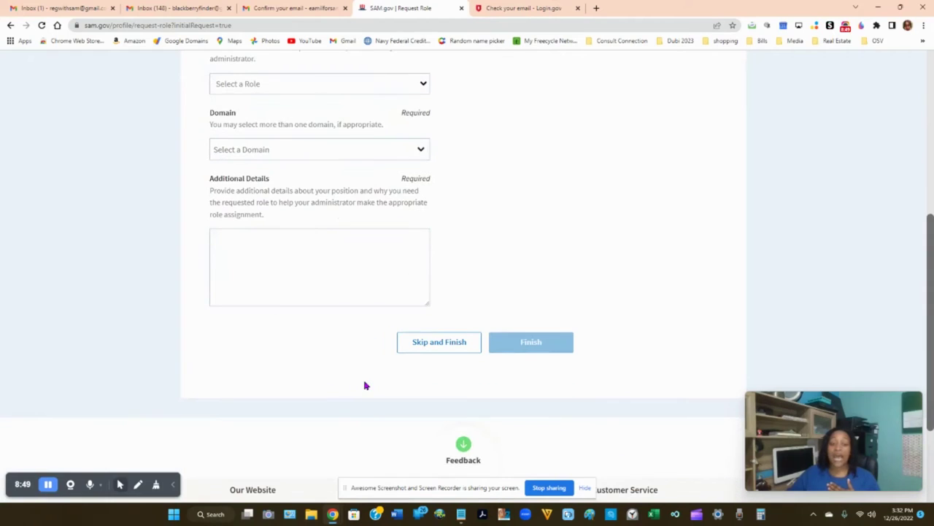
left_click(433, 354)
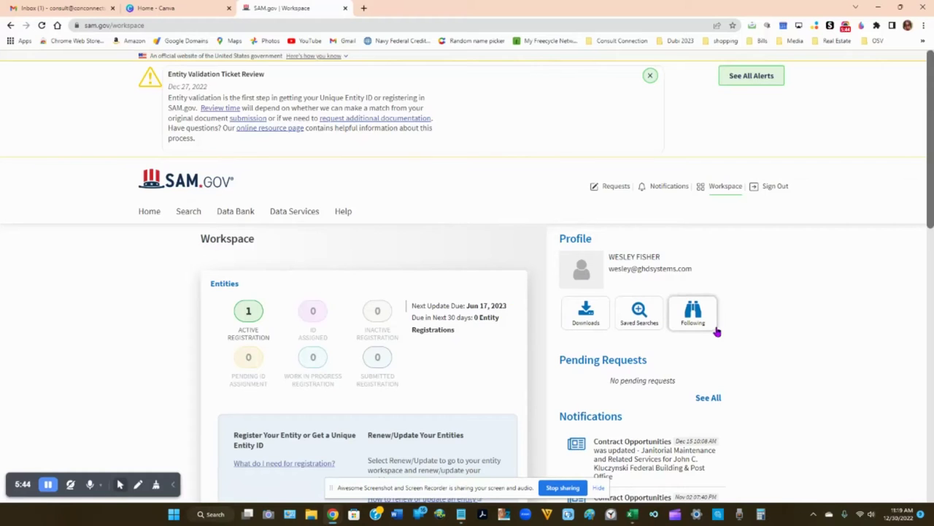
Start a new entity registration with Register for All Awards selected and continue
scroll(410, 248, "down", 3)
left_click(264, 338)
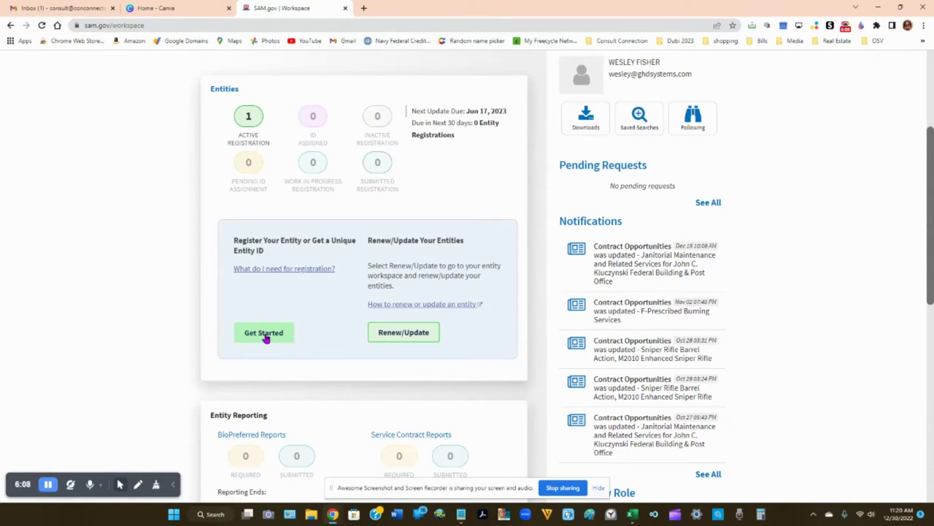
left_click(264, 334)
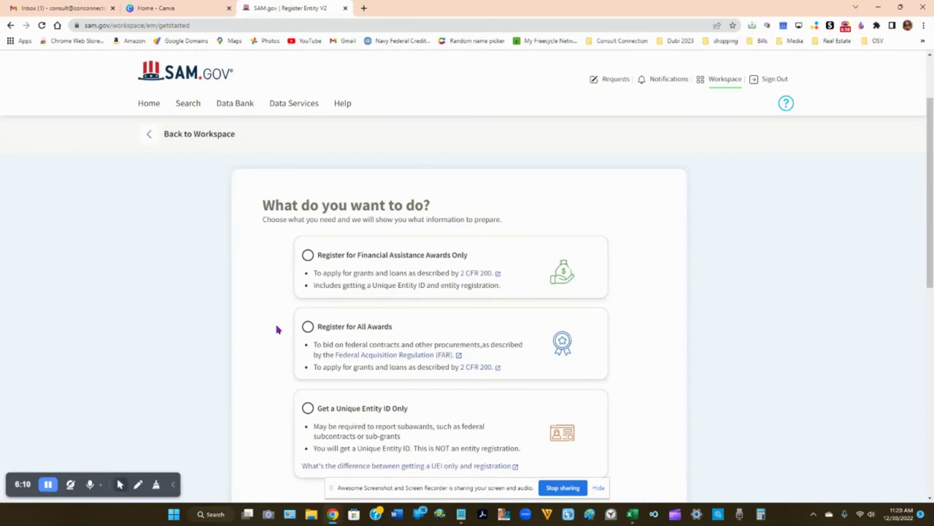
scroll(413, 84, "down", 2)
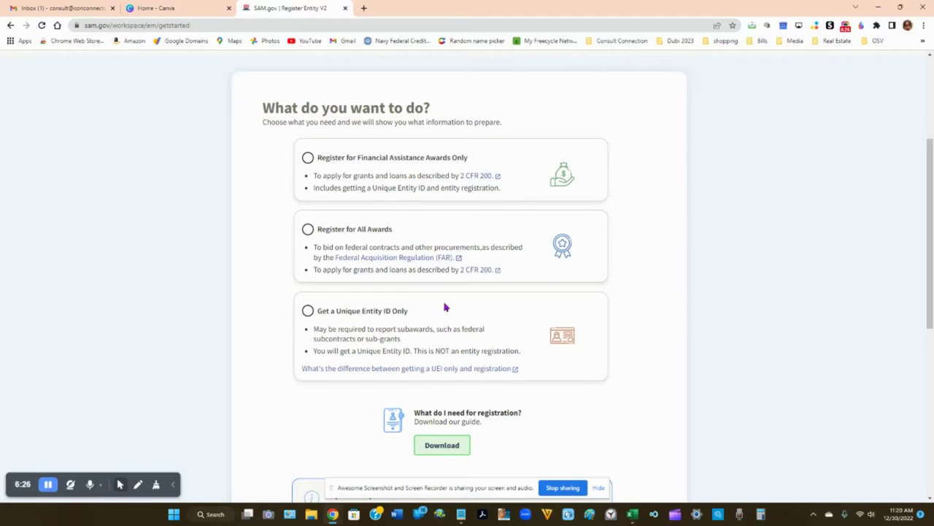
left_click(347, 228)
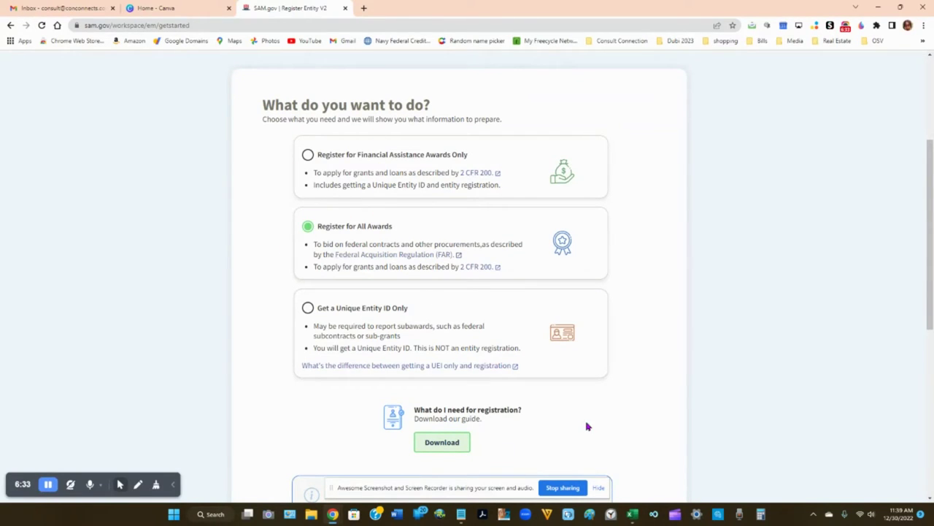
scroll(577, 416, "down", 3)
left_click(499, 392)
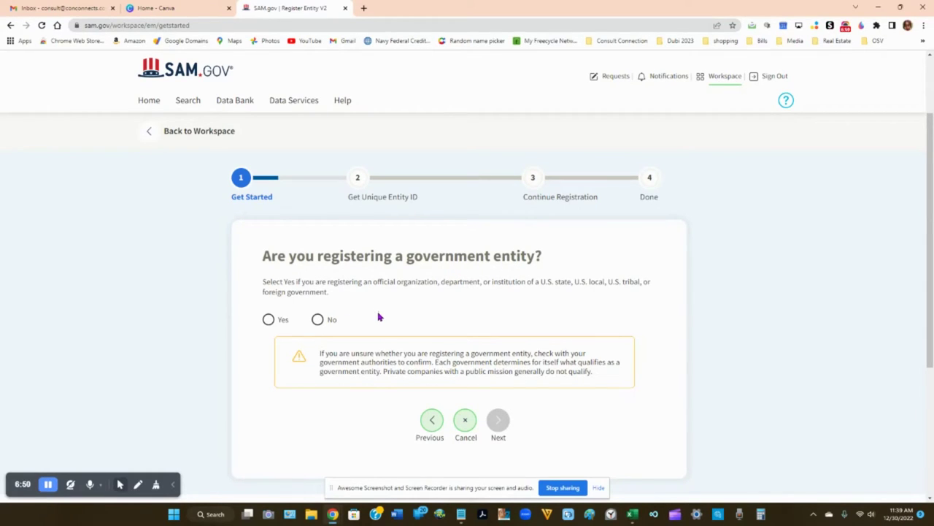
Answer No to registering a government entity and review the Prepare Your Data summary
left_click(317, 319)
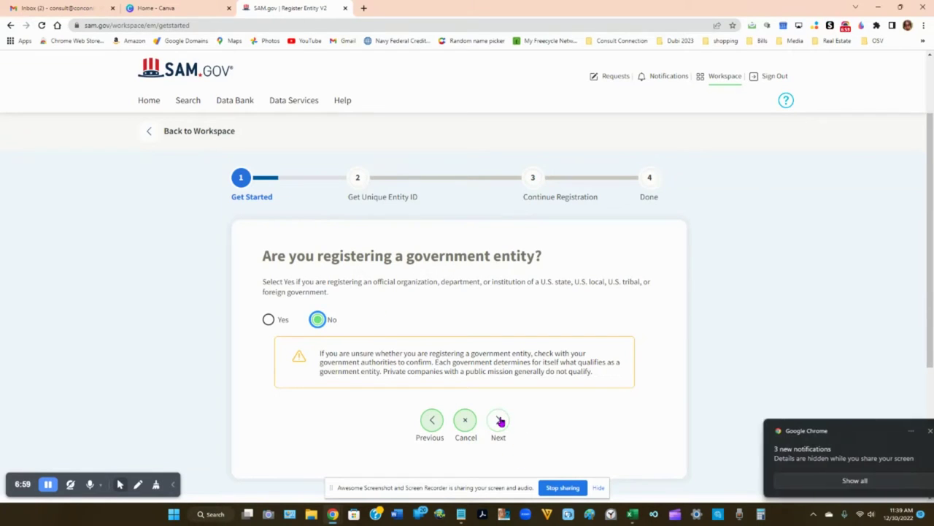
left_click(500, 421)
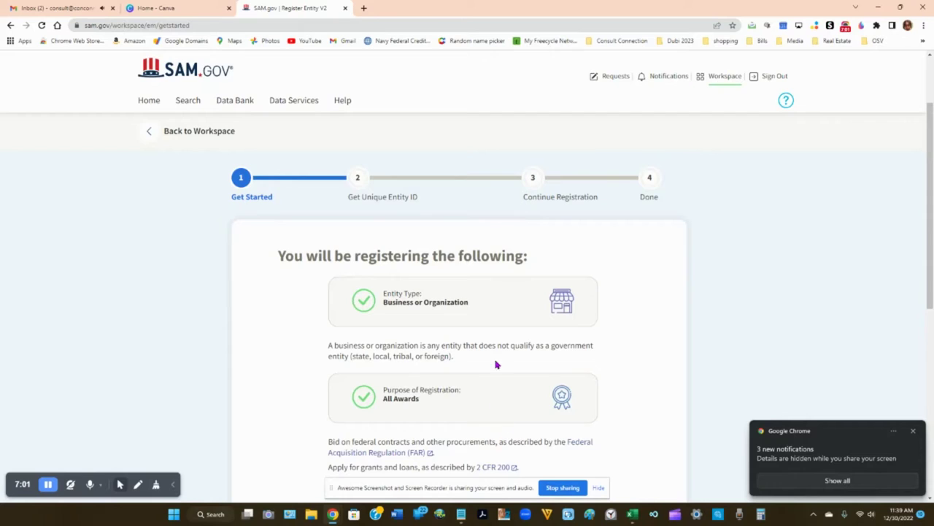
scroll(489, 356, "down", 1)
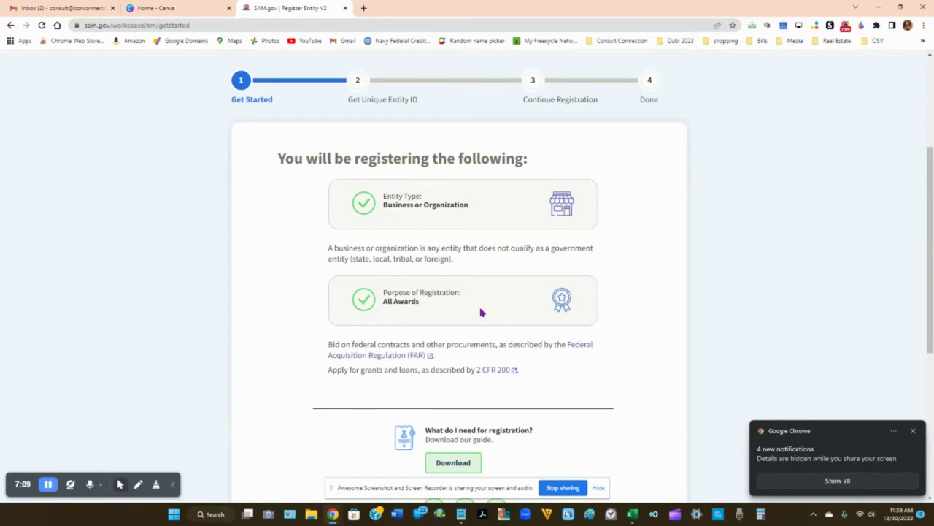
scroll(481, 311, "down", 3)
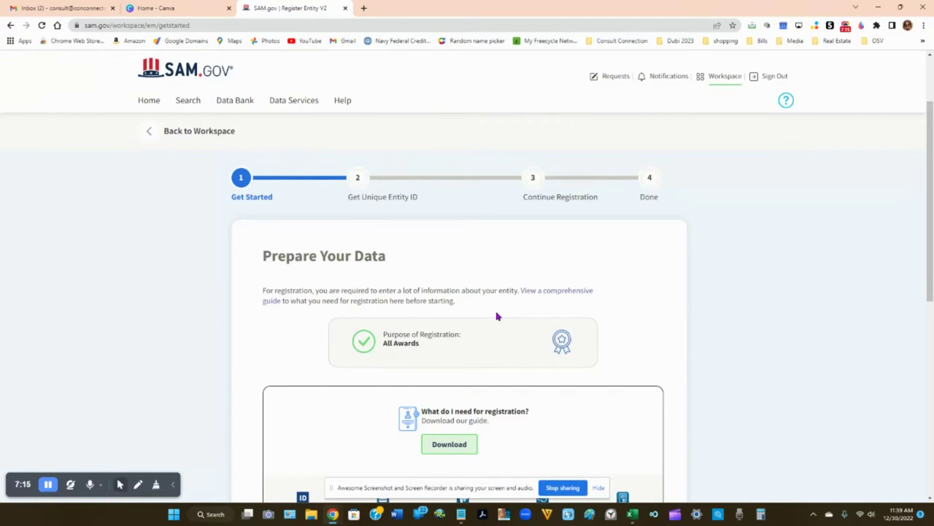
scroll(497, 316, "down", 2)
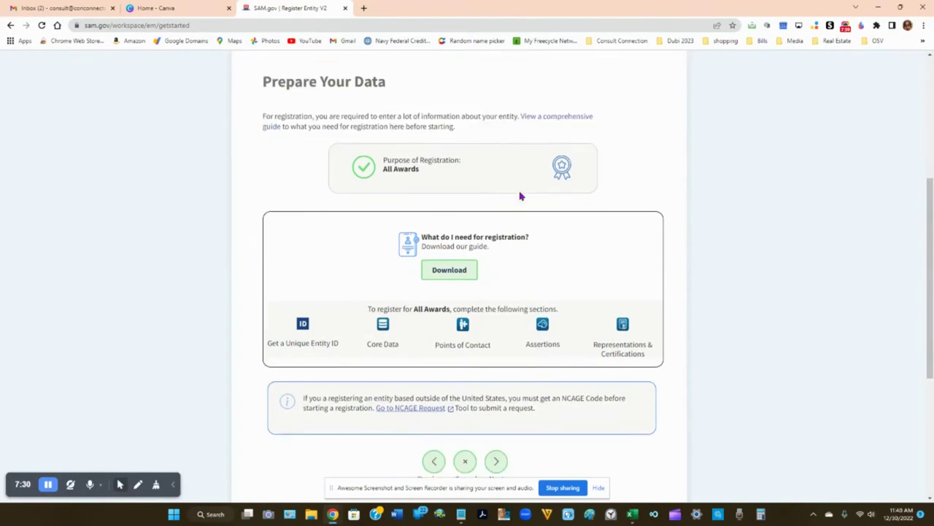
scroll(521, 195, "down", 2)
Enter 'Fisher Construction Company and General Contracting LLC' as the legal business name
left_click(495, 343)
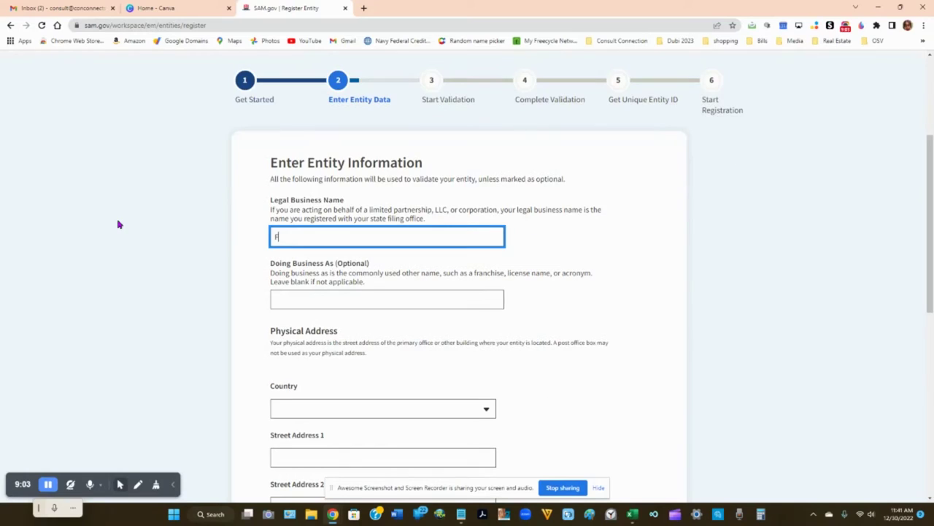
type("isher Co")
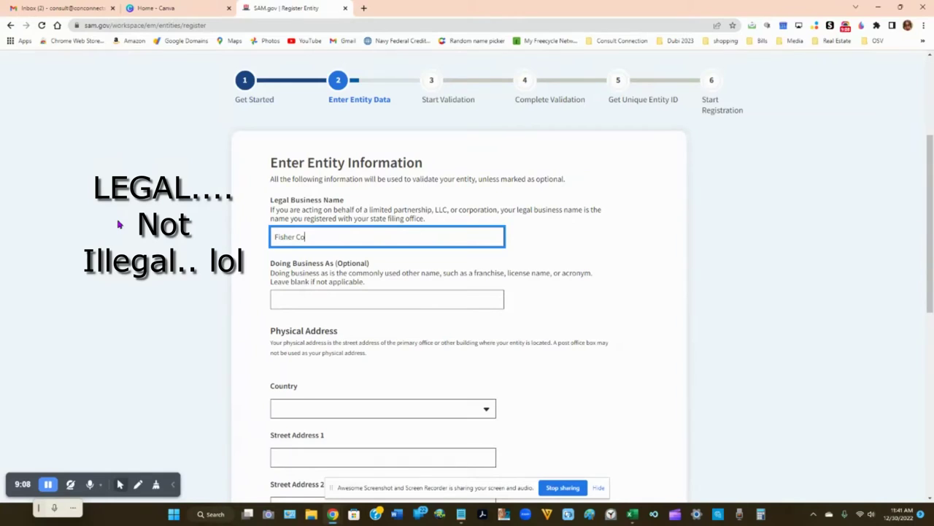
type("nstruction")
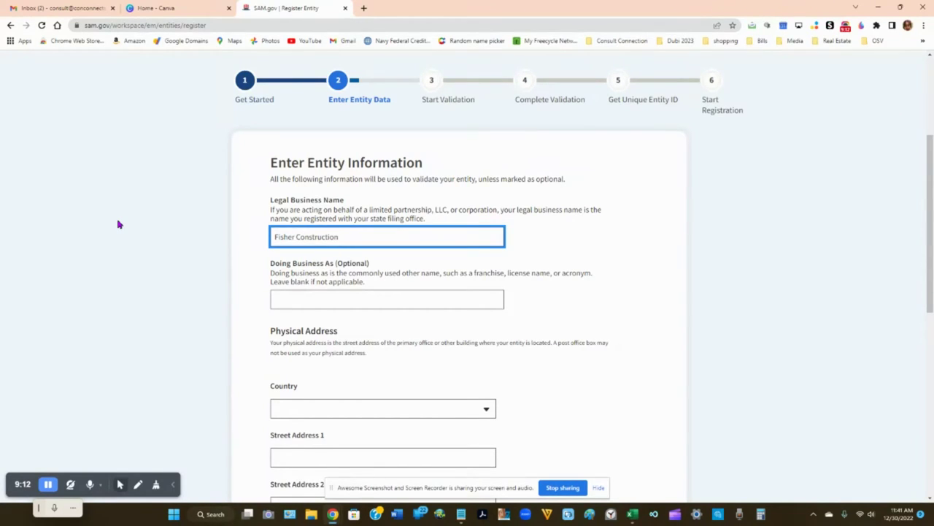
type(" c")
key("BackSpace")
type("Company and General Con")
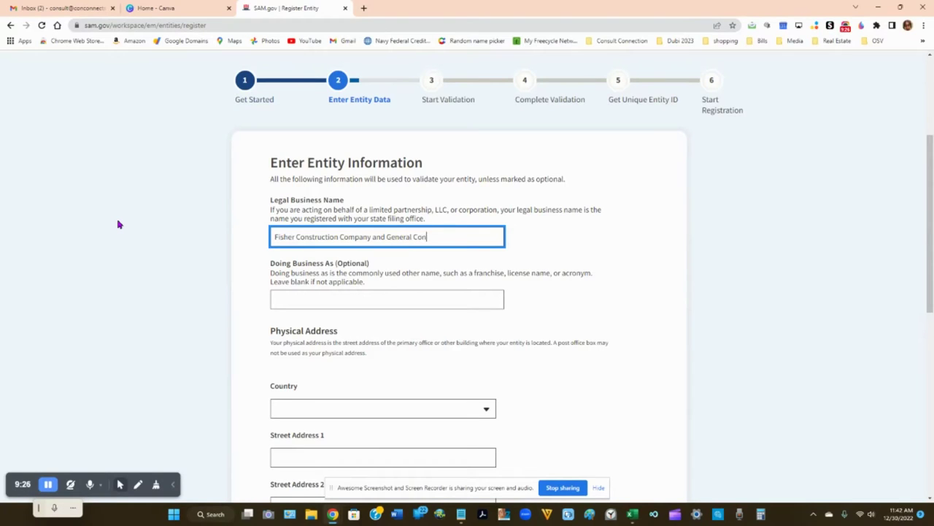
type("tracting LL")
type("C")
left_click(329, 302)
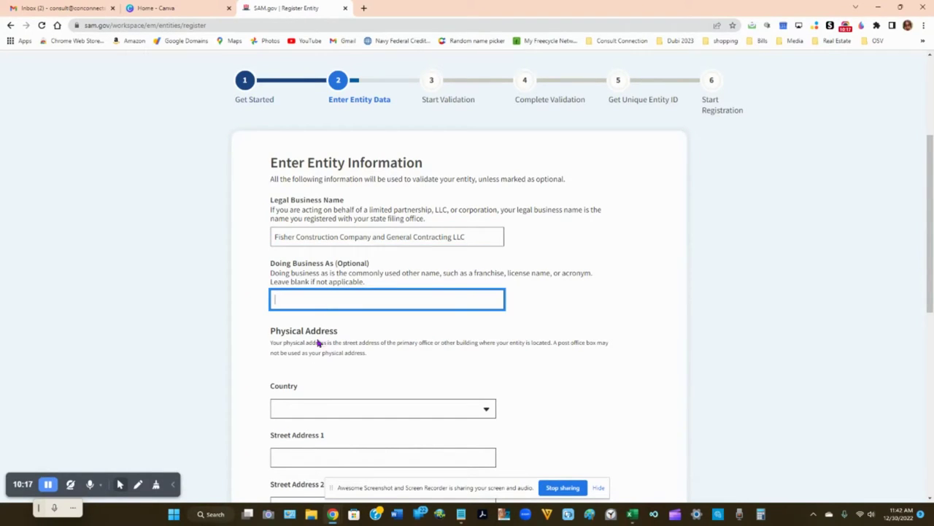
left_click(313, 413)
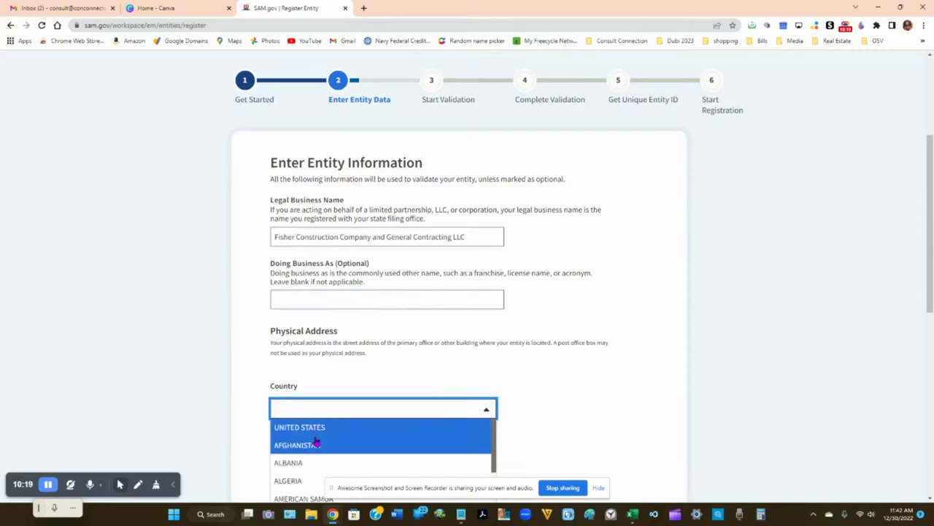
Fill the physical address with country UNITED STATES, ZIP 44129 and city Parma, then continue
left_click(317, 428)
scroll(330, 358, "down", 3)
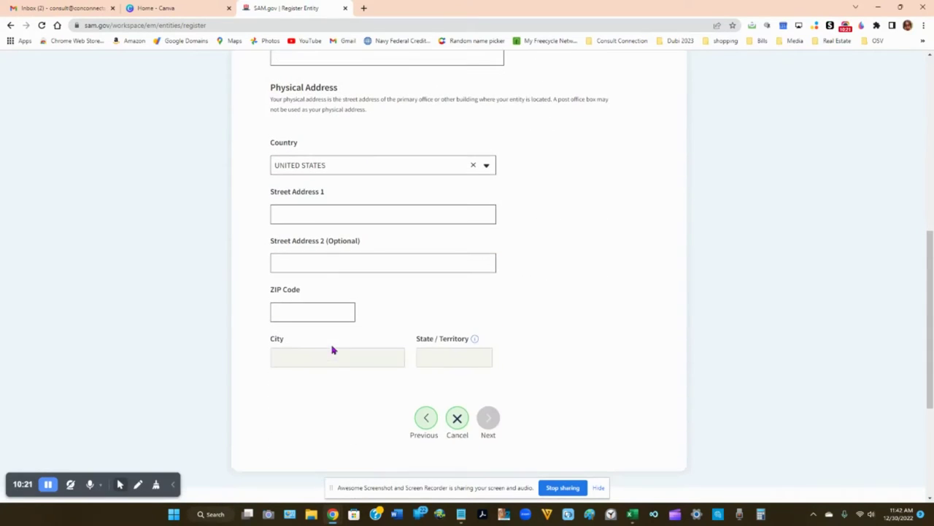
left_click(393, 219)
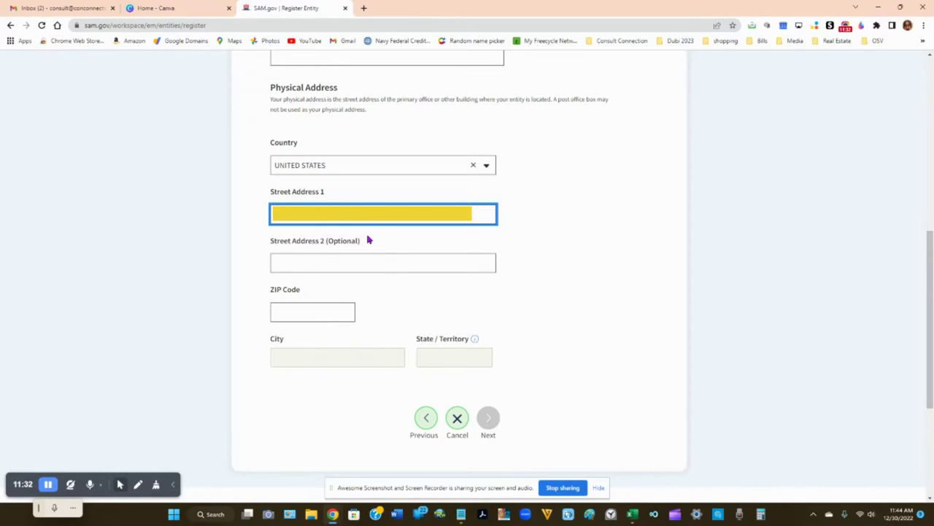
left_click(300, 311)
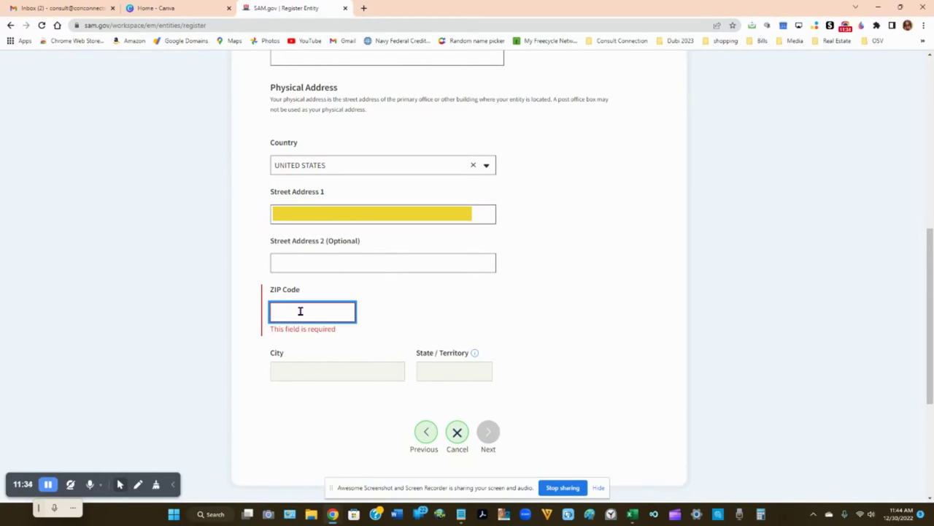
type("44")
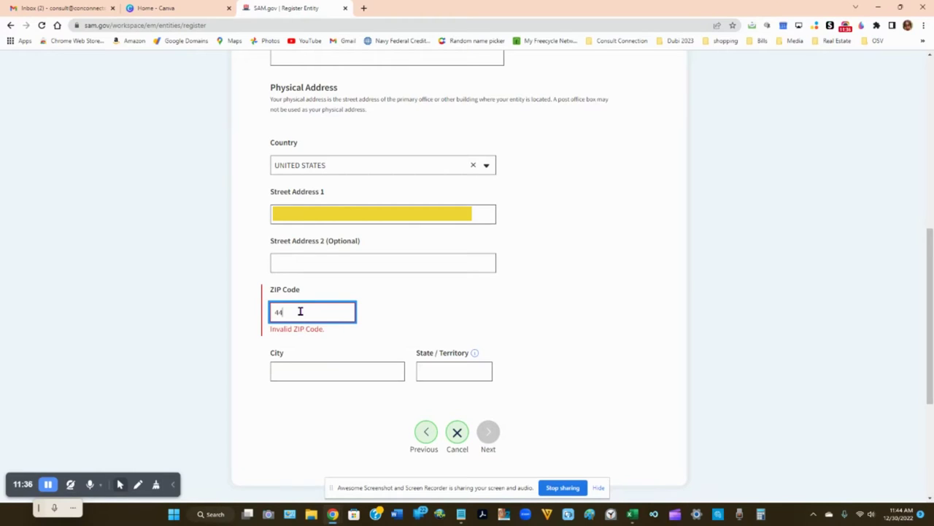
type("129")
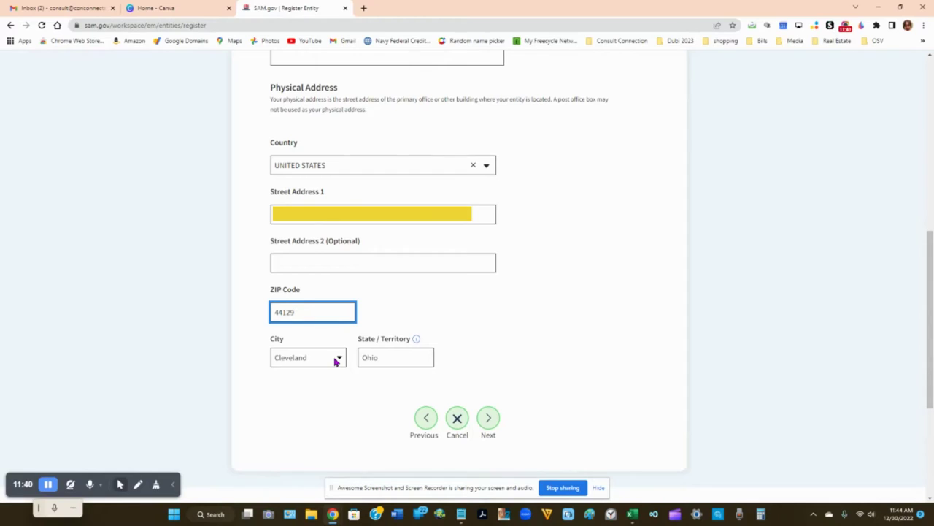
left_click(336, 359)
left_click(323, 384)
left_click(415, 356)
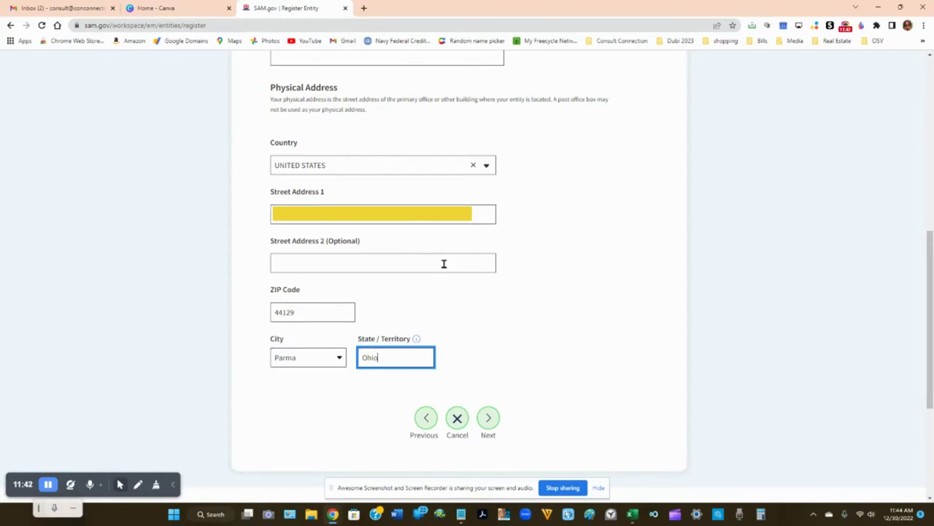
left_click(519, 319)
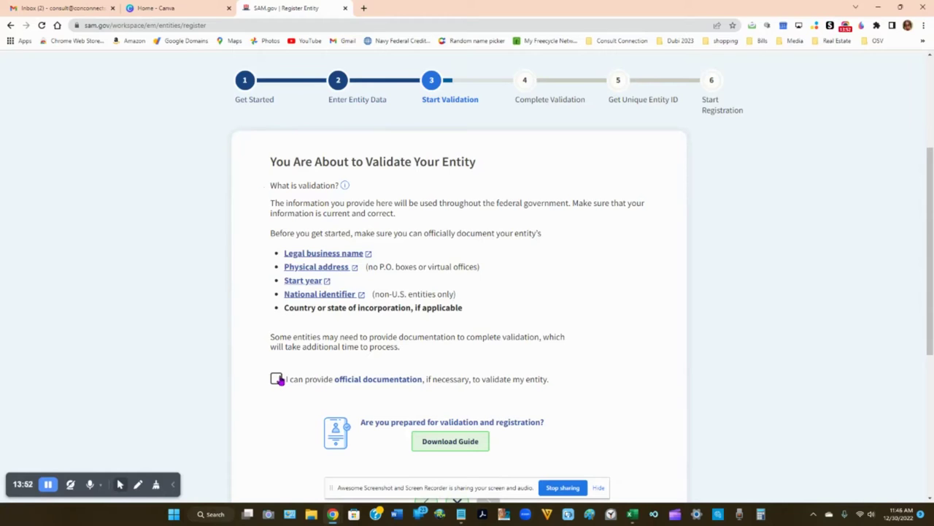
Confirm official documentation can be provided and proceed to entity validation
left_click(276, 378)
scroll(522, 343, "down", 3)
left_click(490, 307)
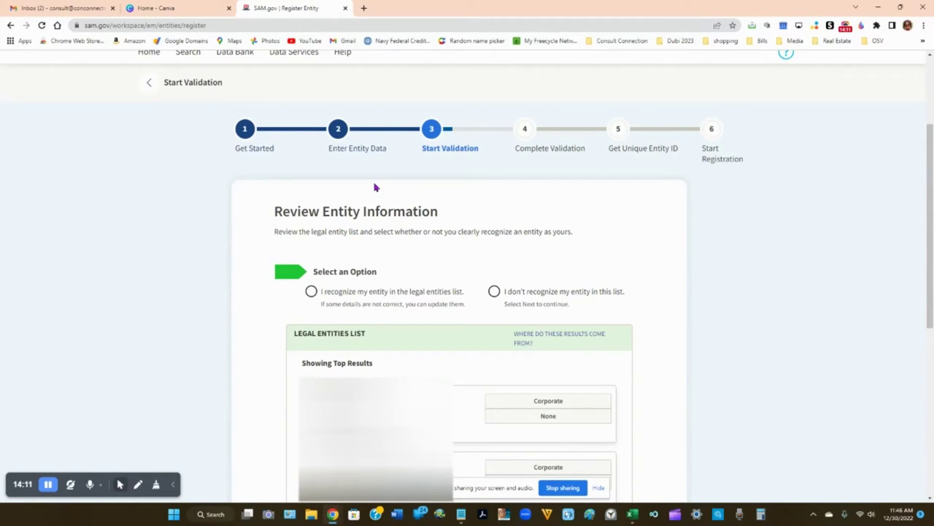
Choose 'I don't recognize my entity in this list' and continue to the next validation step
scroll(806, 211, "down", 2)
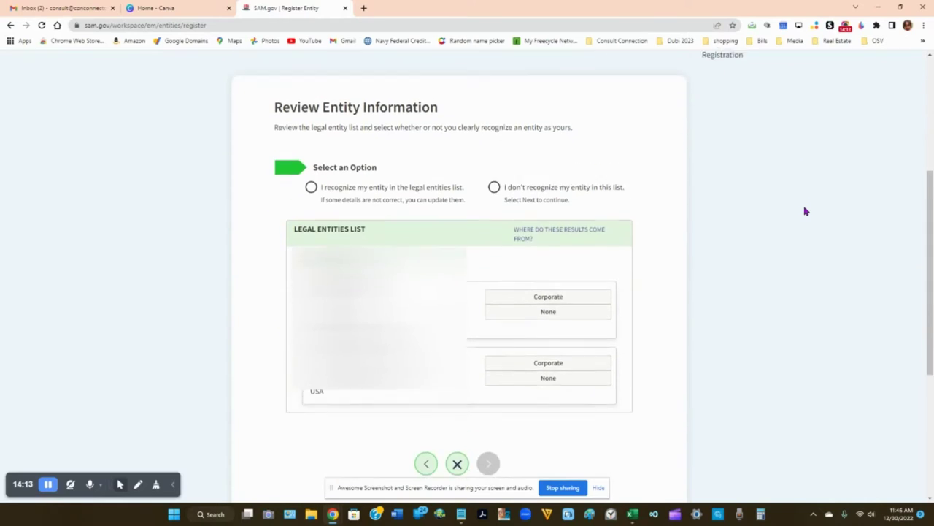
scroll(805, 211, "up", 1)
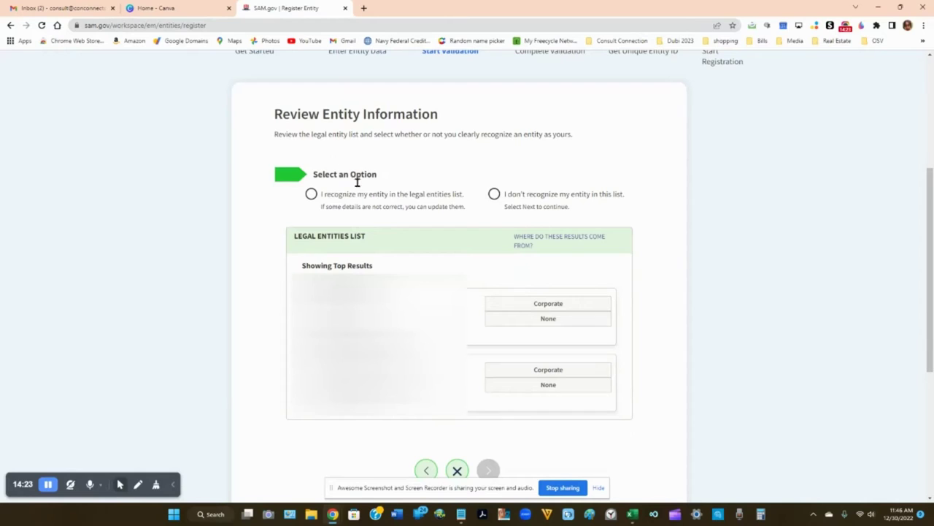
scroll(357, 182, "down", 2)
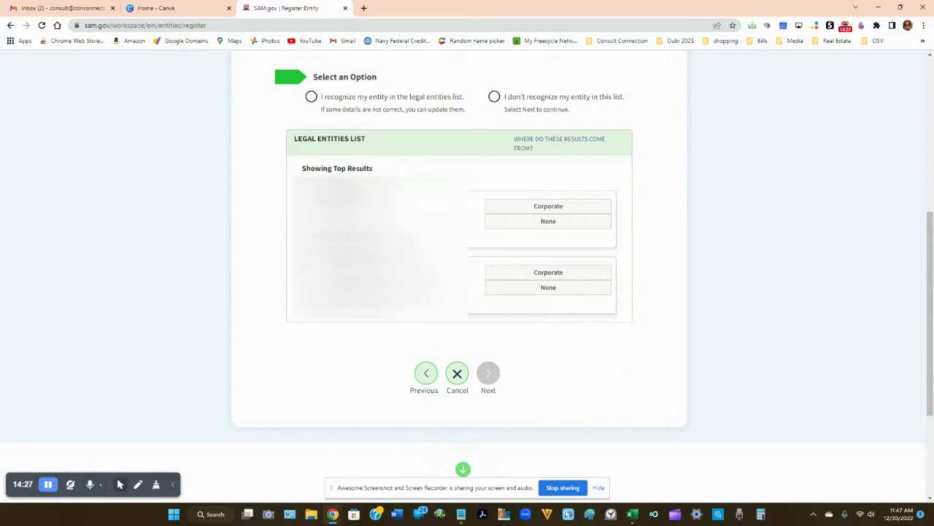
scroll(803, 280, "up", 2)
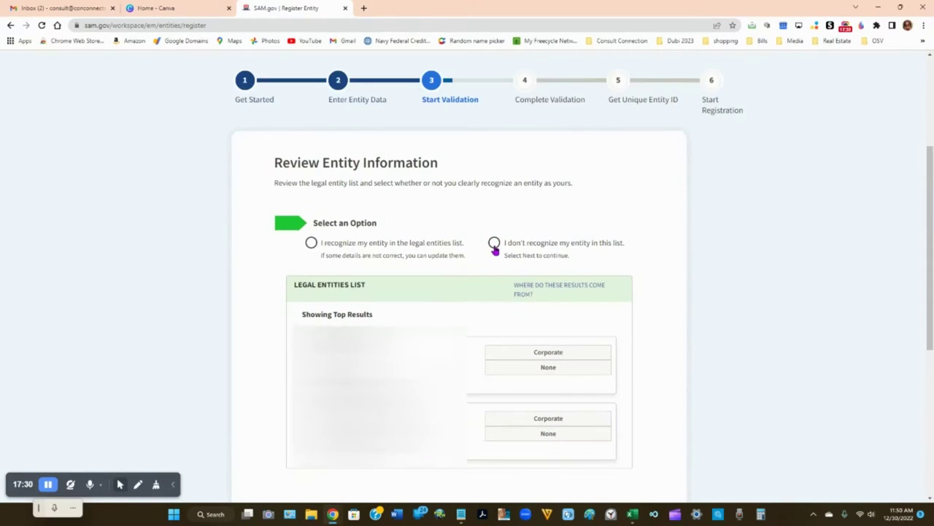
left_click(494, 244)
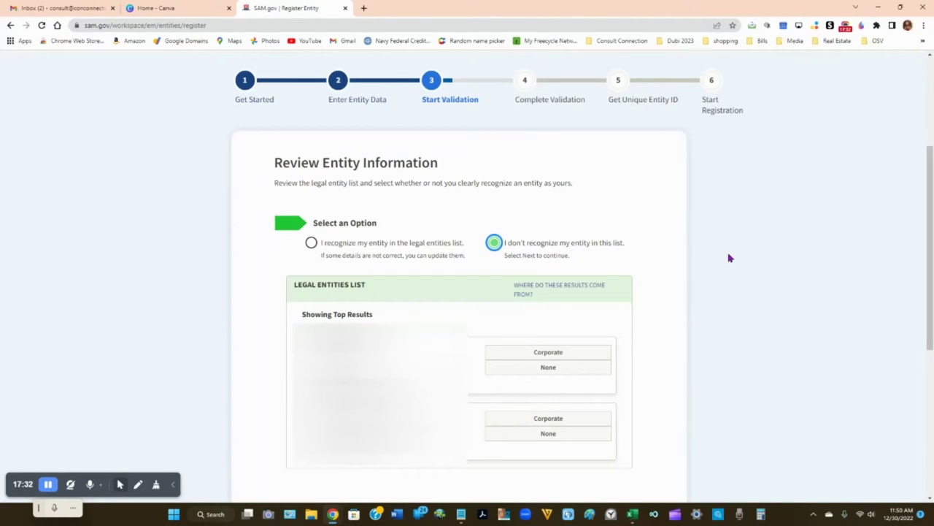
scroll(689, 330, "down", 1)
scroll(686, 335, "down", 2)
left_click(485, 377)
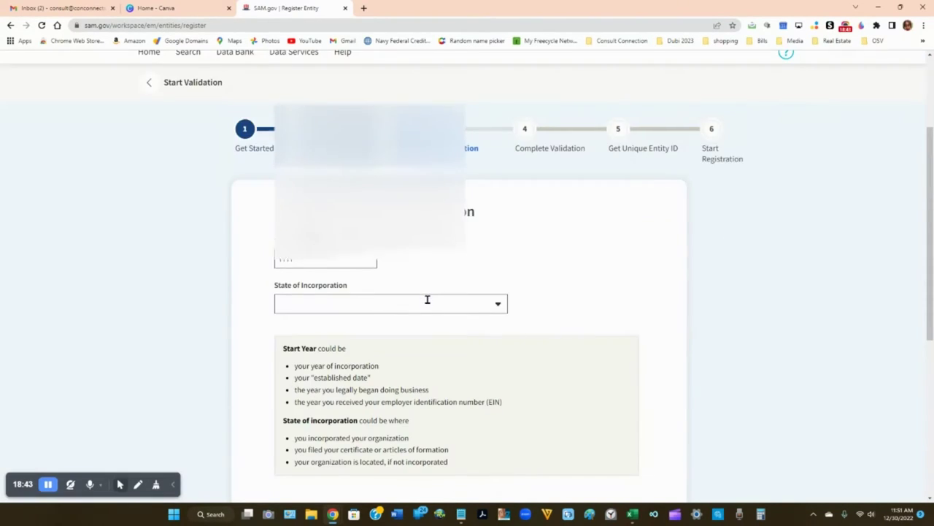
scroll(428, 299, "down", 4)
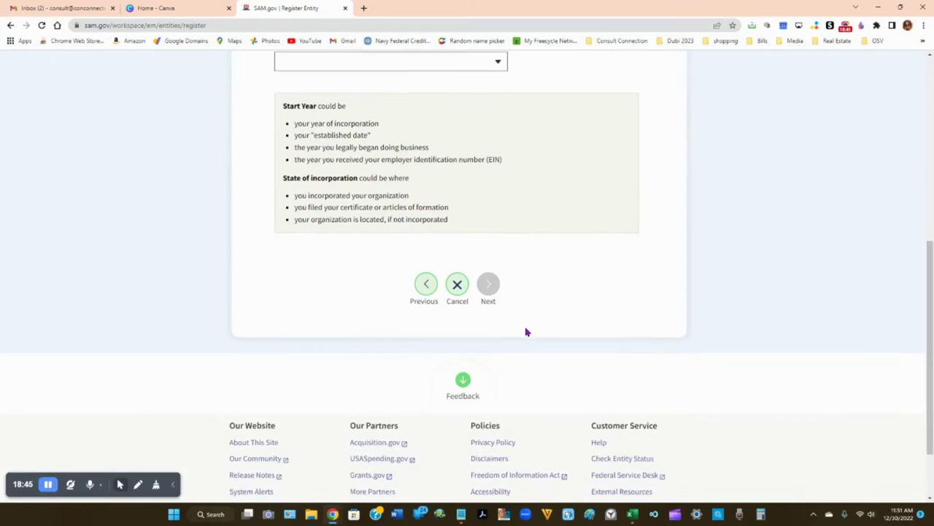
Enter 2022 as the start year, pick Ohio as state of incorporation, and continue
scroll(526, 332, "up", 2)
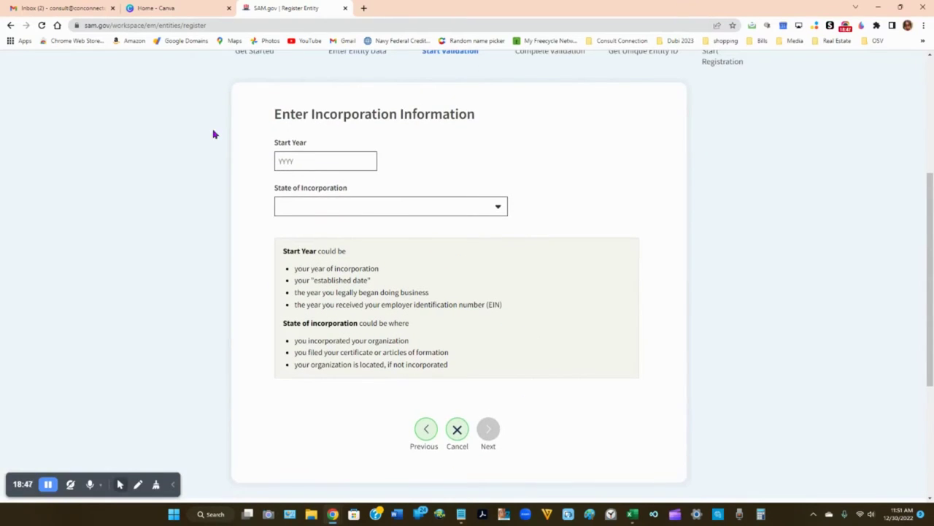
left_click(377, 165)
type("2022")
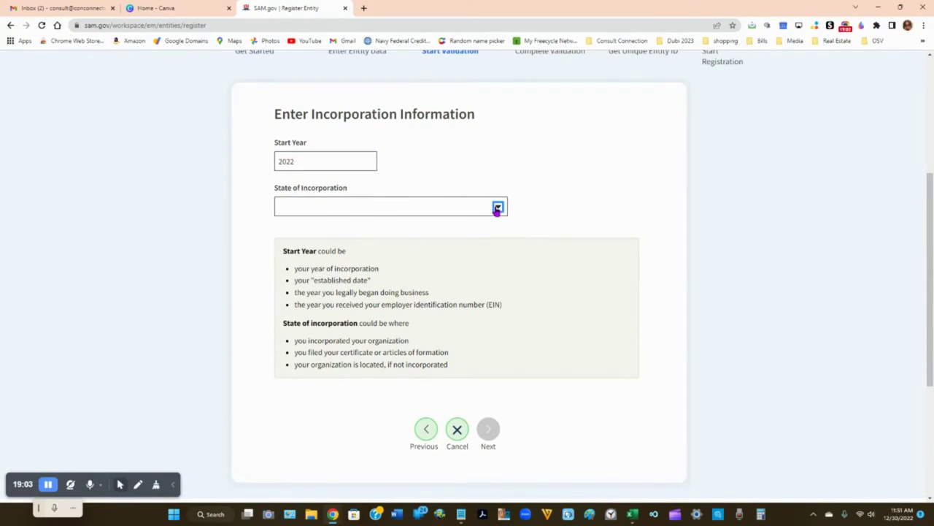
left_click(496, 210)
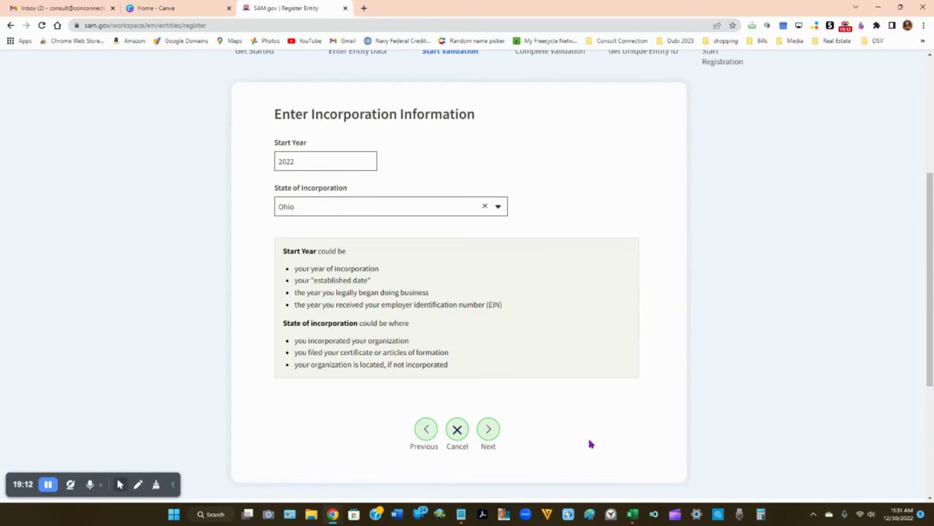
left_click(489, 434)
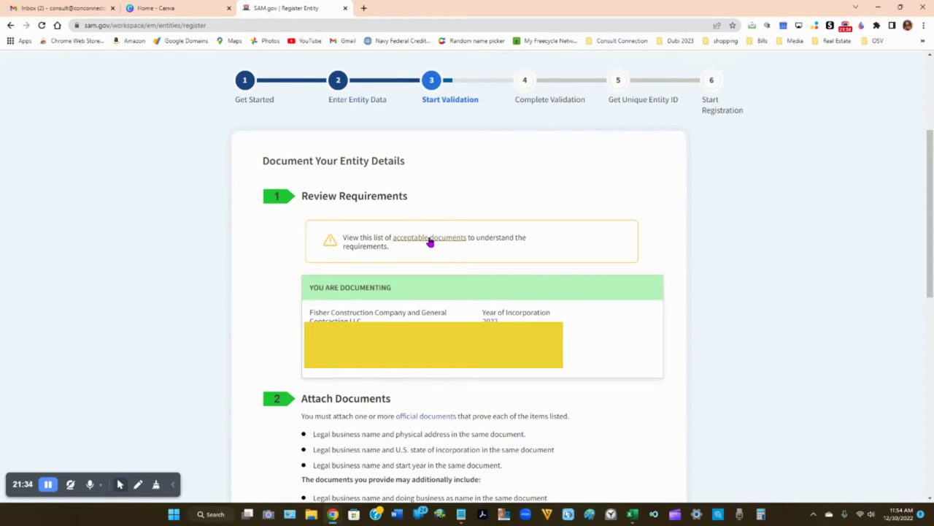
left_click(430, 240)
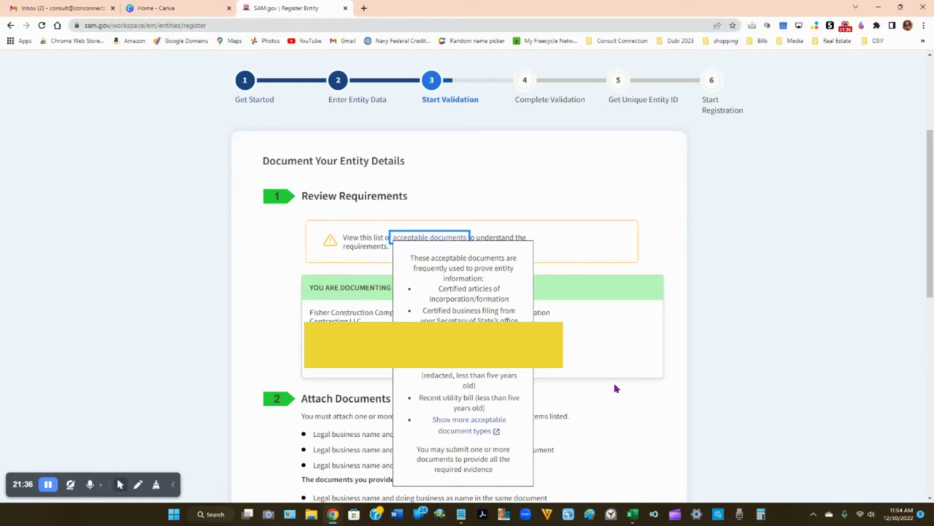
left_click(430, 285)
scroll(375, 282, "down", 4)
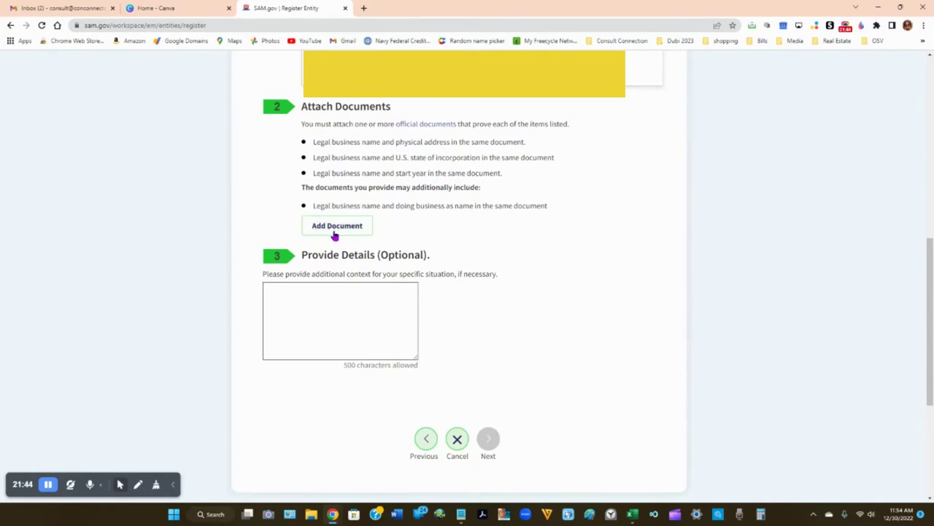
scroll(329, 233, "up", 1)
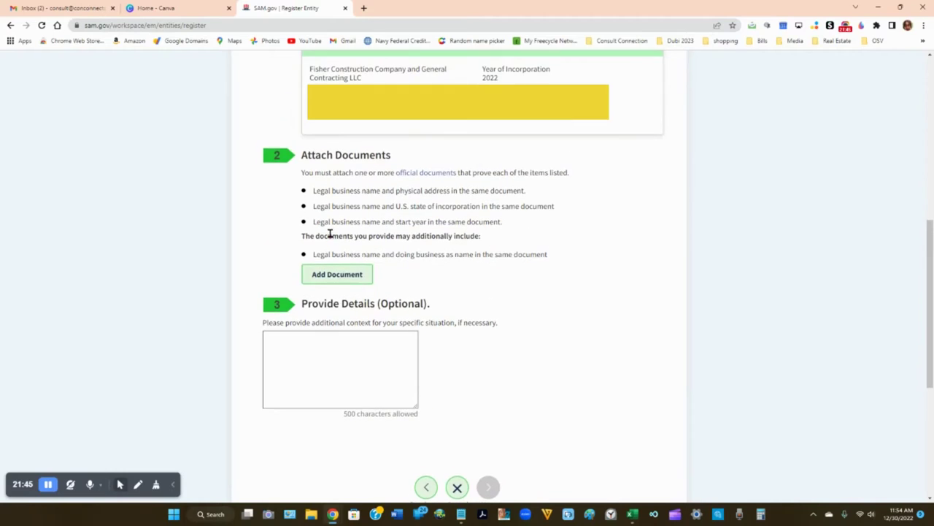
left_click(338, 274)
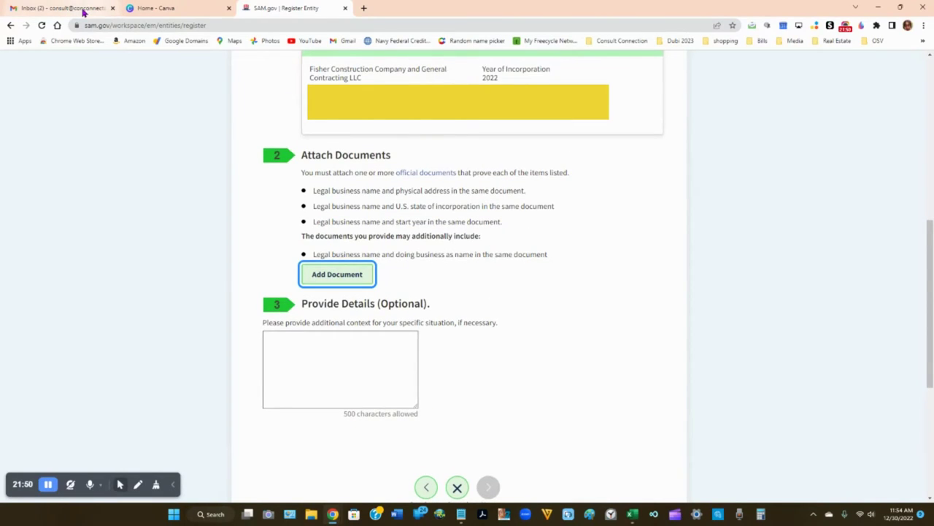
left_click(326, 277)
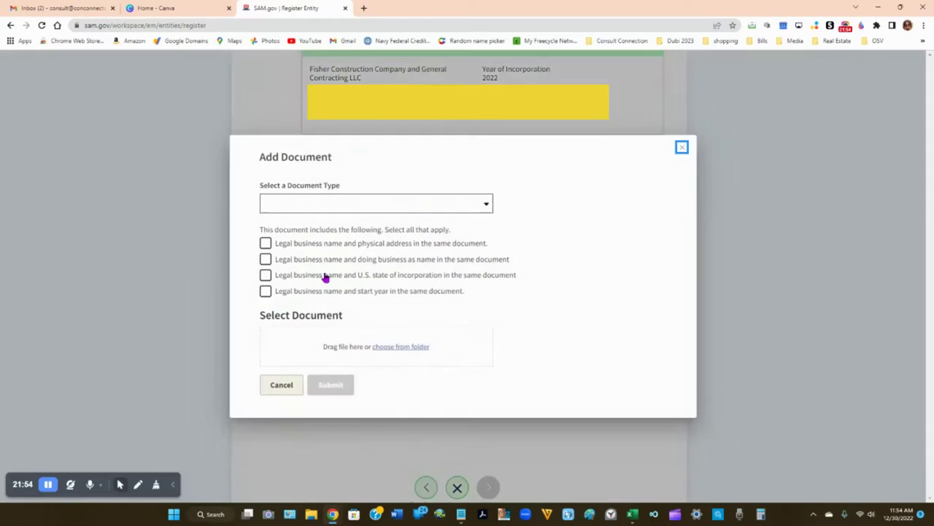
left_click(682, 149)
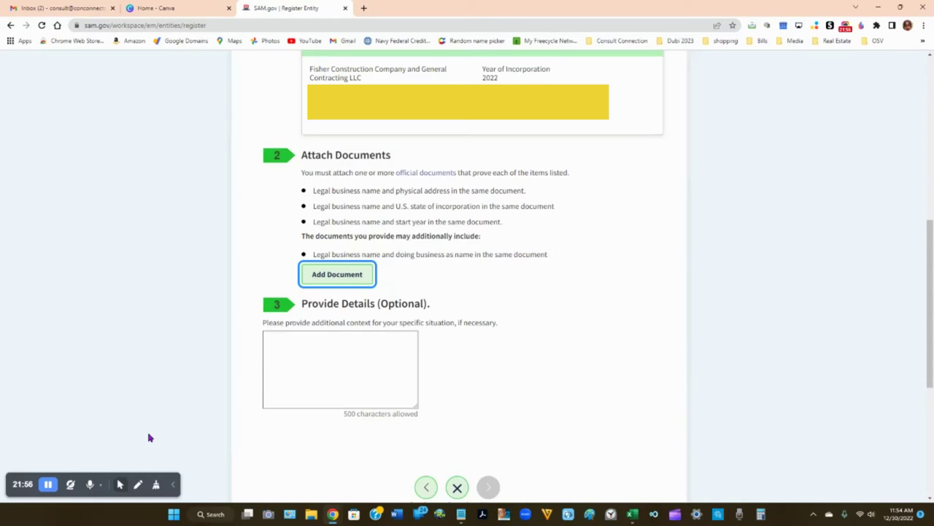
scroll(366, 365, "up", 5)
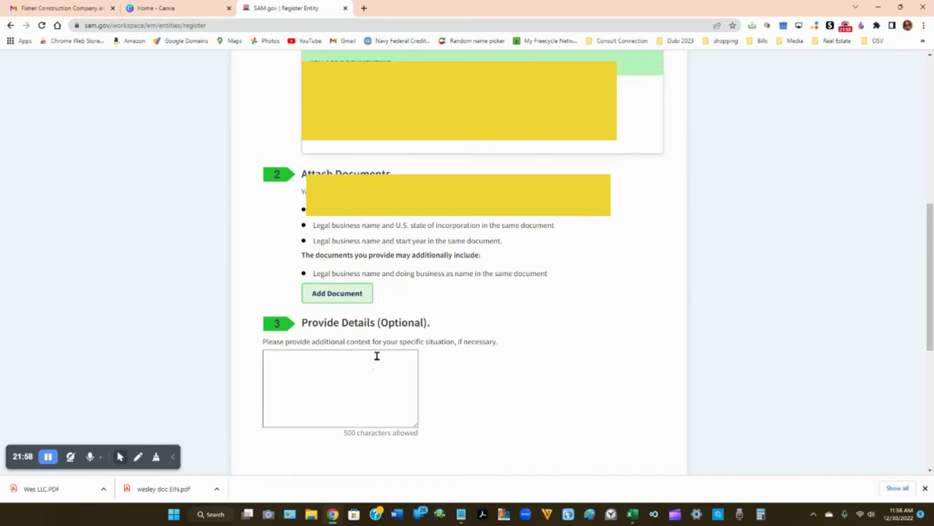
scroll(362, 336, "down", 4)
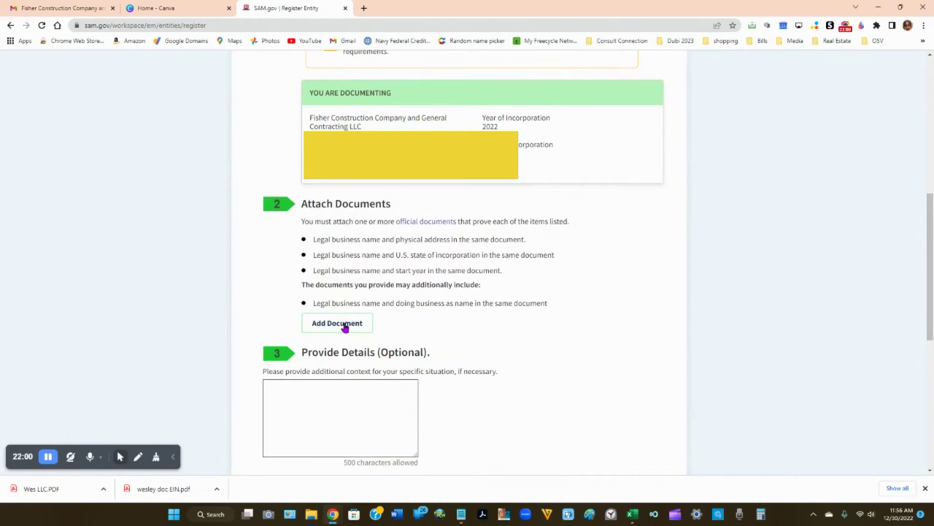
Add an Articles of incorporation/organization document and attach Wes LLC.PDF from Downloads
left_click(345, 328)
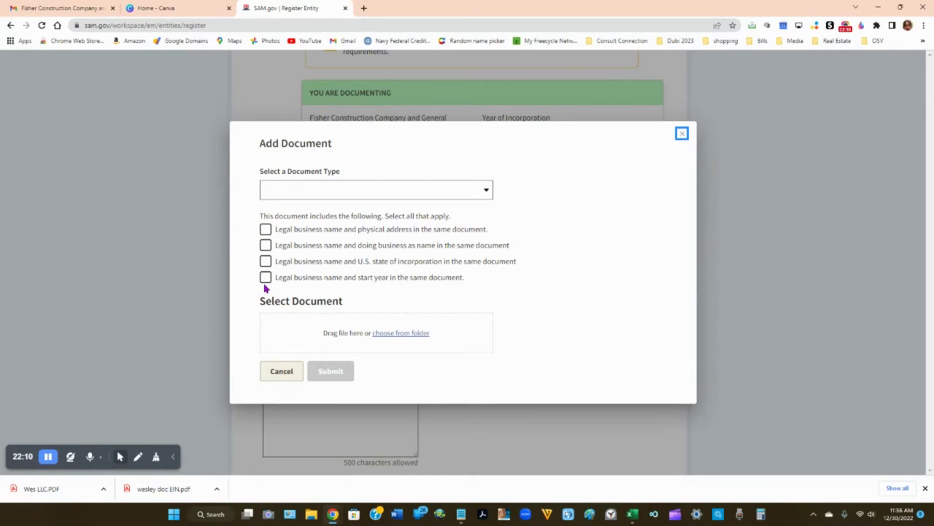
left_click(487, 191)
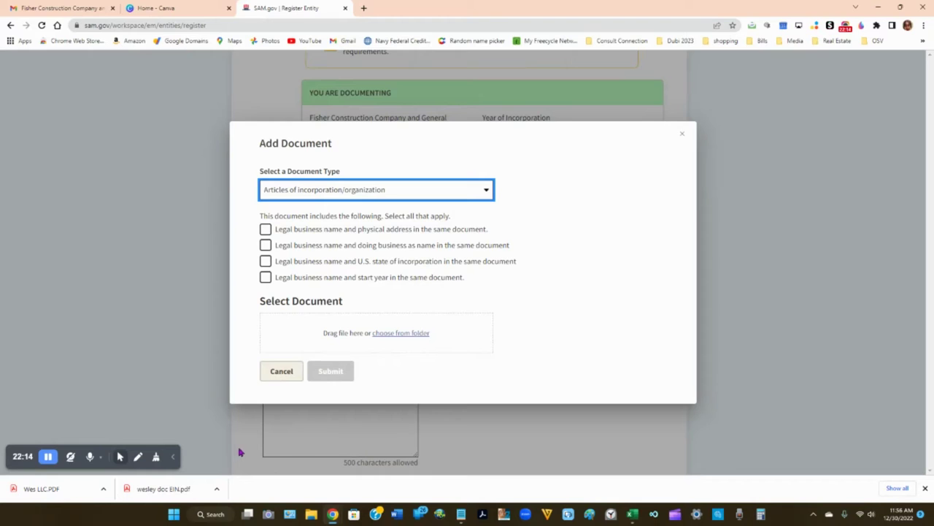
left_click(401, 338)
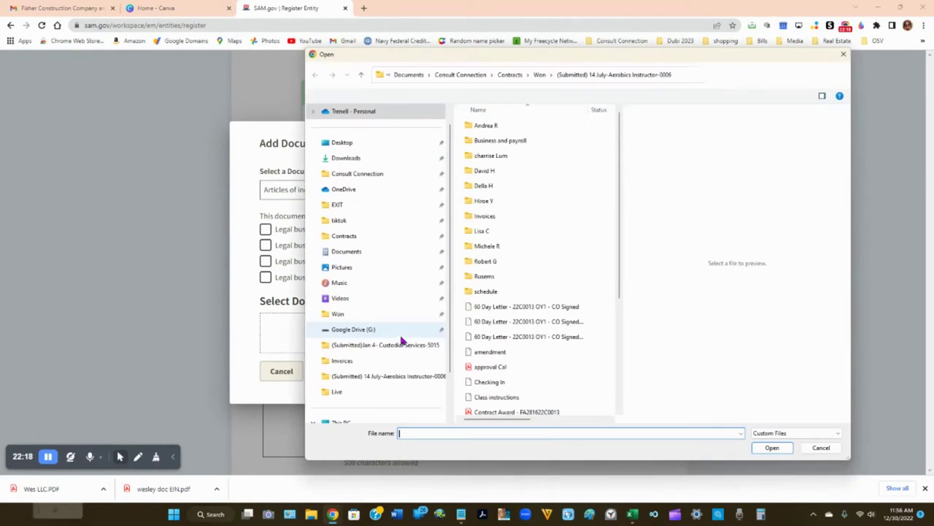
left_click(346, 158)
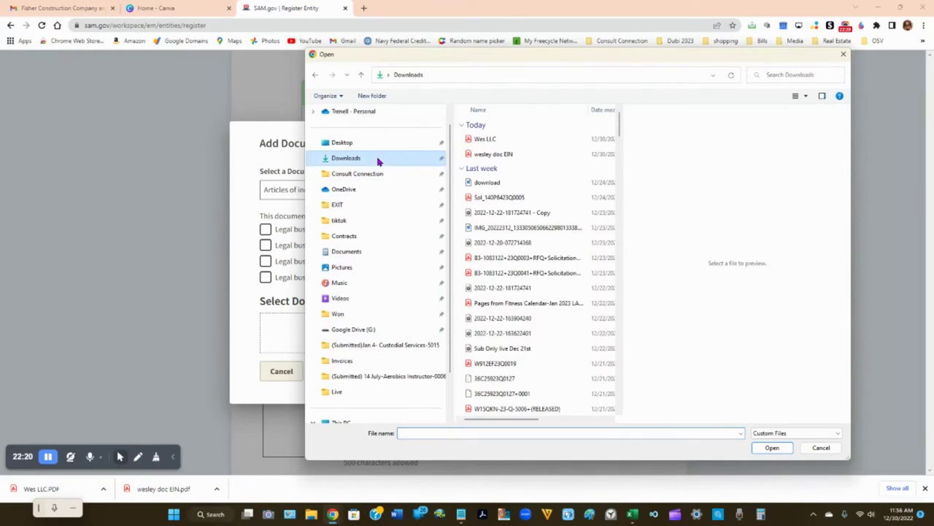
left_click(496, 139)
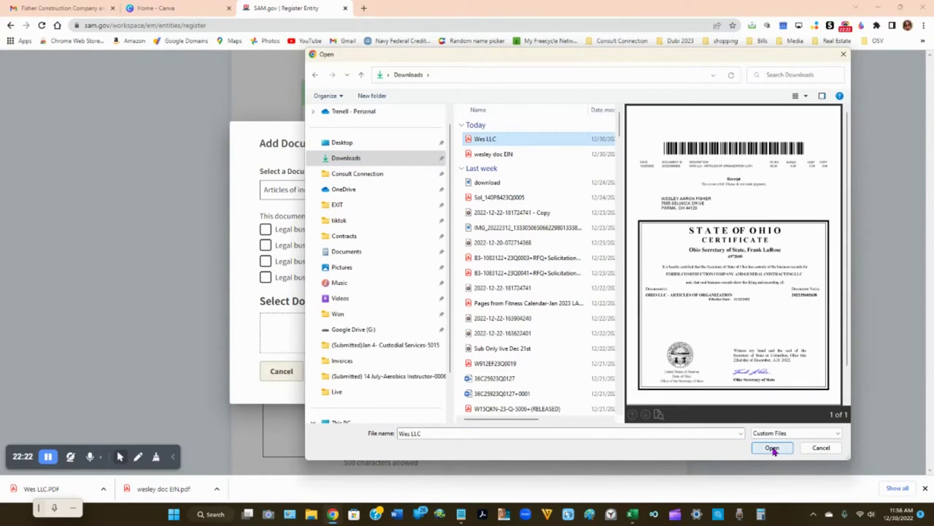
left_click(773, 449)
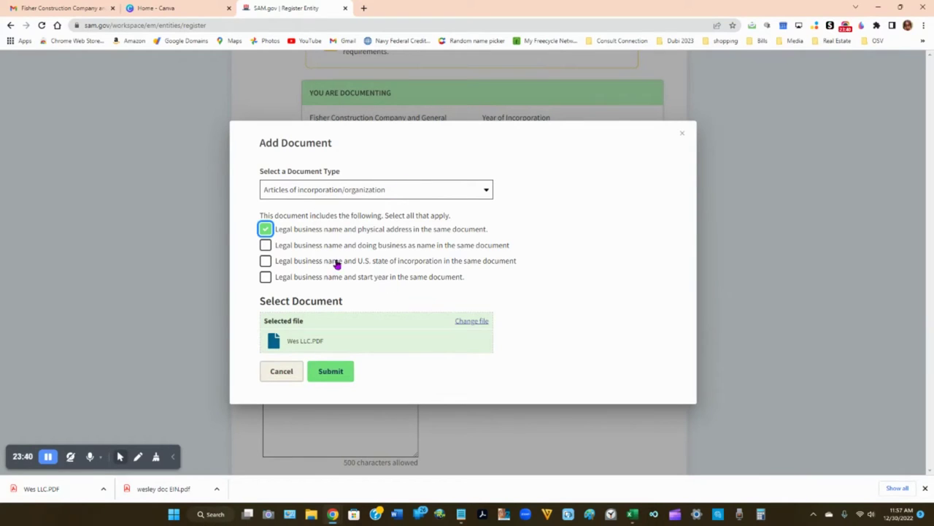
Tick all four business-detail items the document covers and submit it
left_click(265, 246)
left_click(264, 246)
left_click(265, 261)
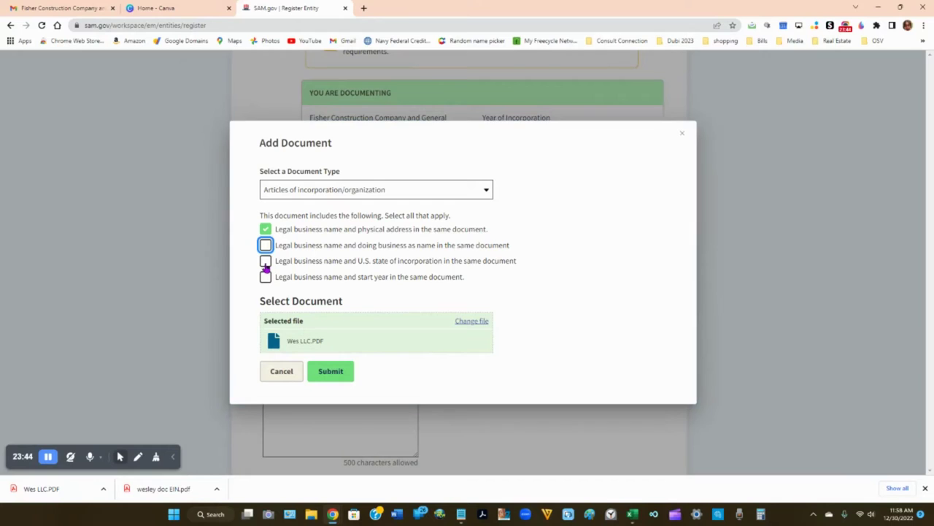
left_click(265, 277)
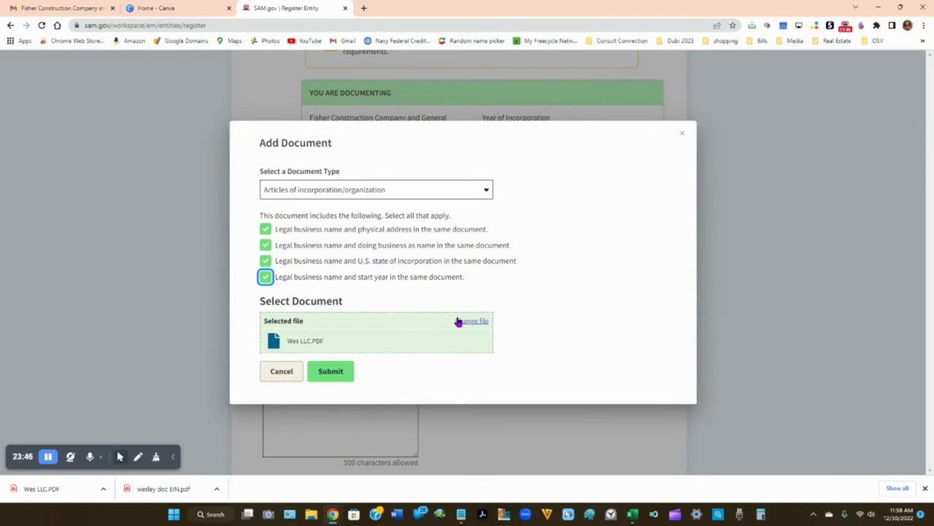
left_click(337, 377)
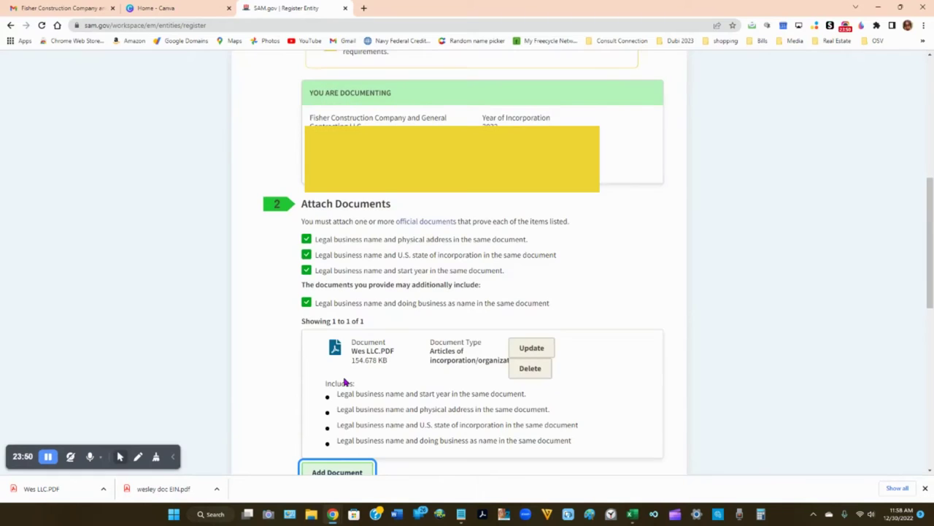
Add another document of type EIN/tax ID documentation, ticking all four covered business-detail items
scroll(357, 332, "down", 3)
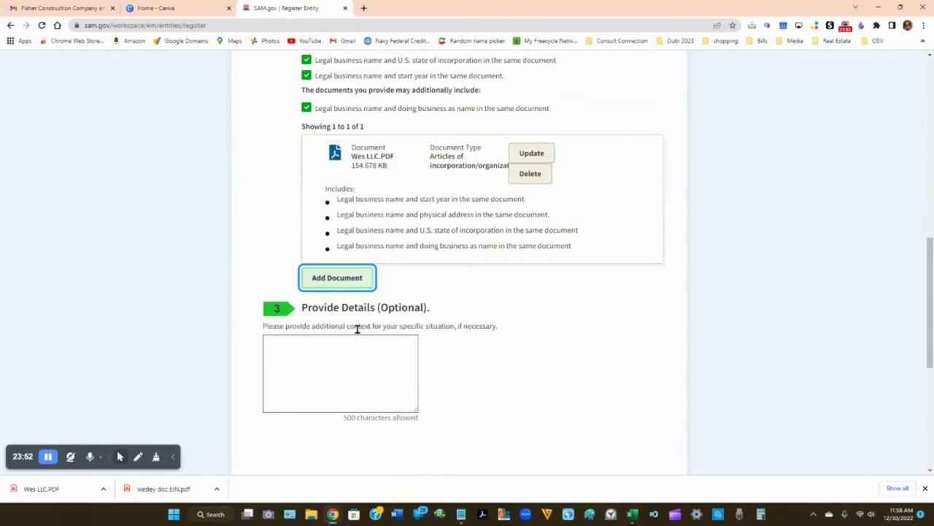
scroll(430, 303, "up", 2)
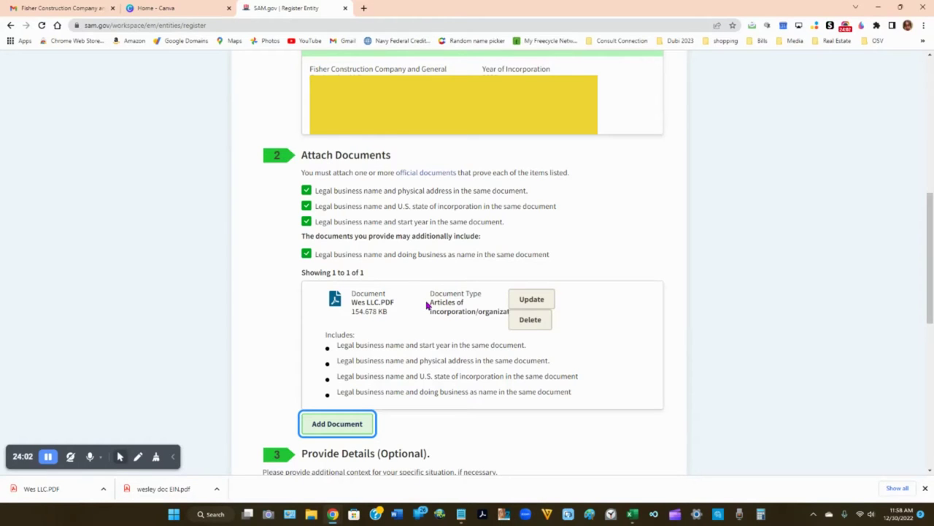
scroll(380, 331, "down", 2)
left_click(347, 331)
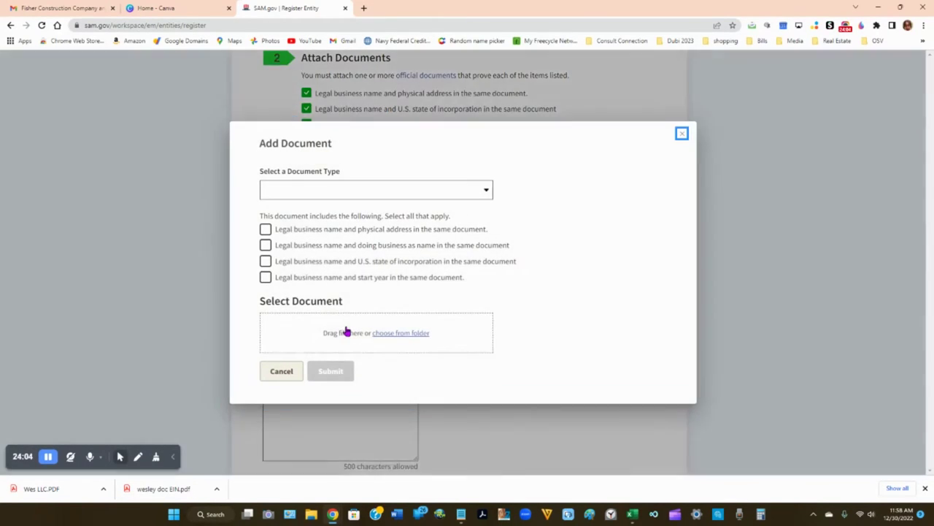
left_click(326, 193)
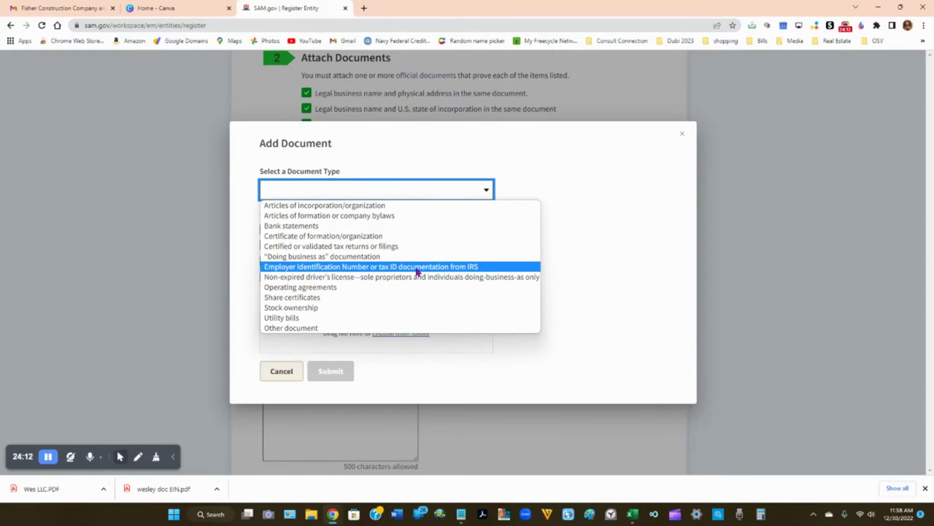
left_click(417, 268)
left_click(265, 228)
left_click(265, 244)
left_click(265, 261)
left_click(266, 276)
Attach the IRS EIN letter PDF from Downloads and submit the document
left_click(392, 333)
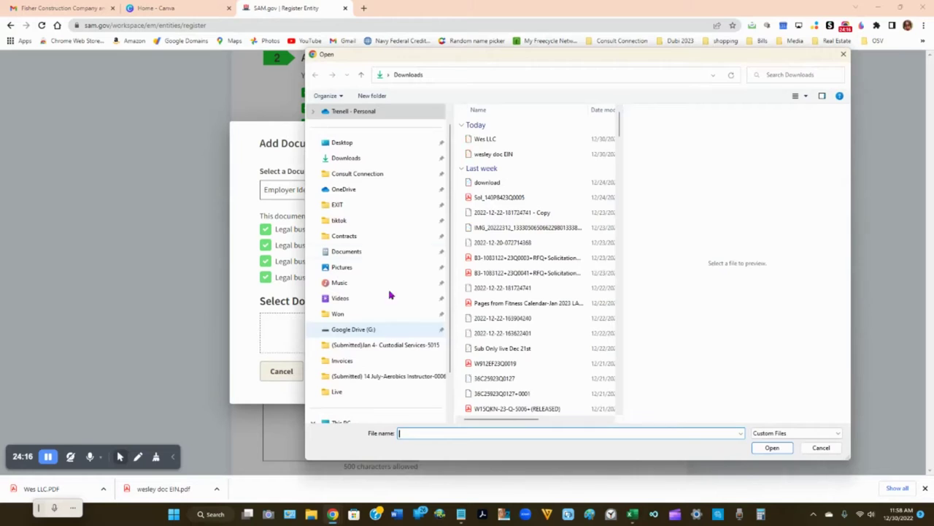
left_click(478, 154)
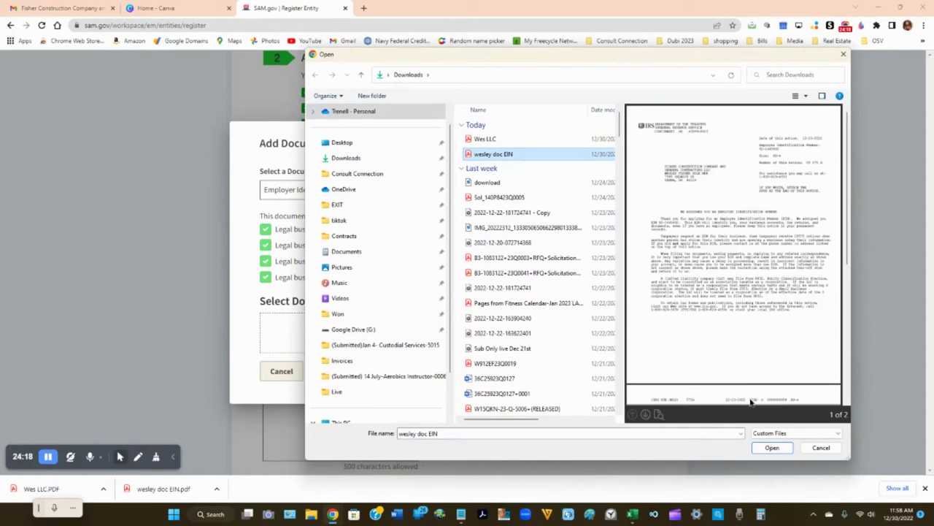
left_click(773, 447)
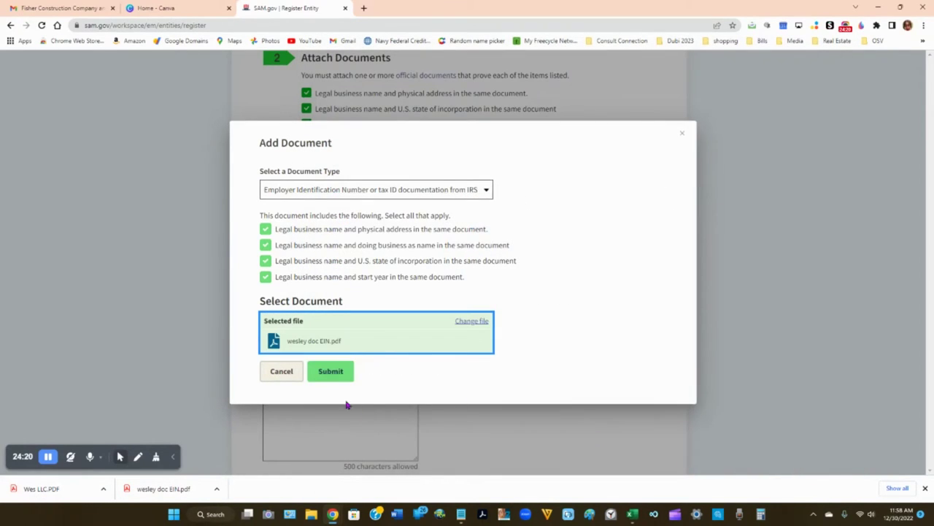
left_click(332, 374)
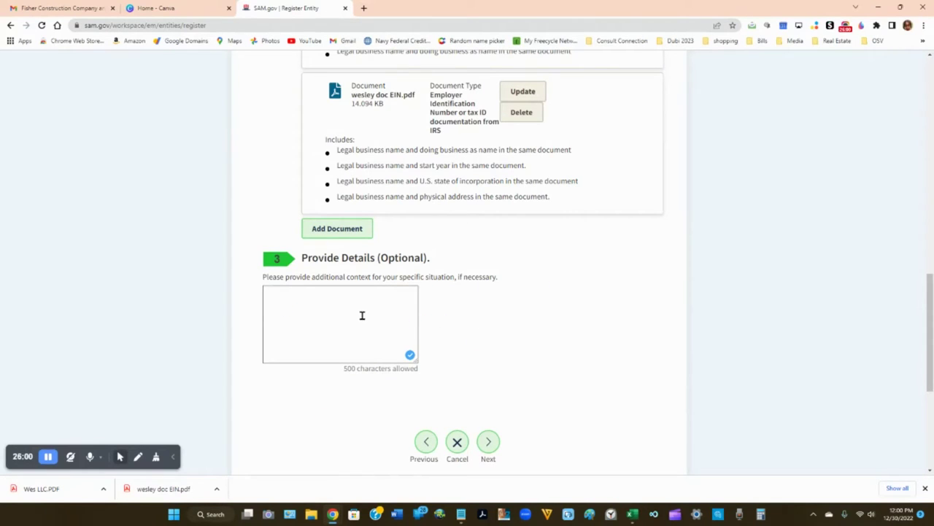
Paste the explanation that the entity wasn't found and the documents prove ownership, then submit
right_click(302, 299)
left_click(340, 374)
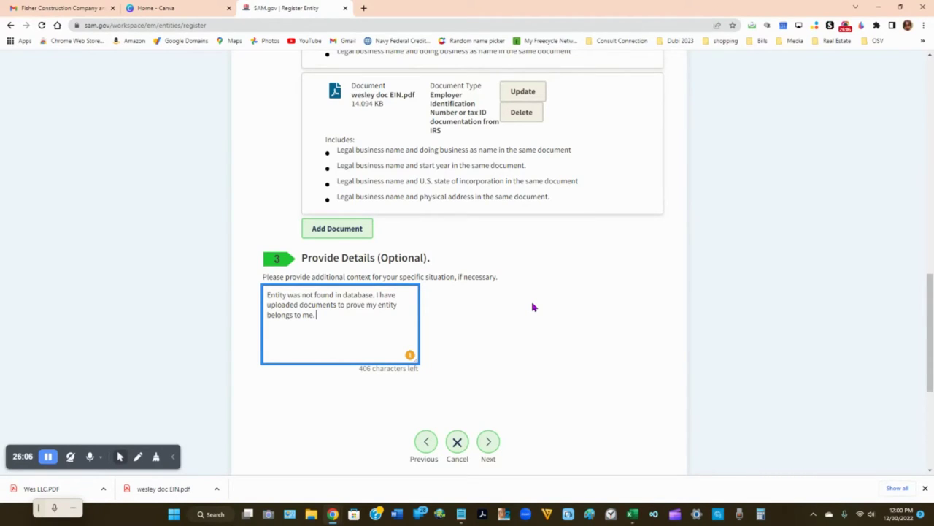
scroll(511, 365, "down", 1)
left_click(489, 394)
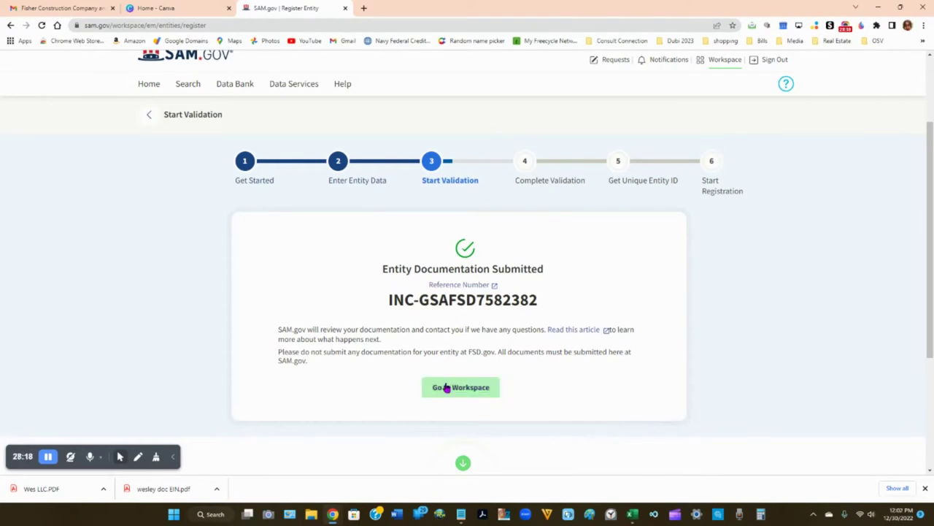
Return to the SAM.gov workspace from the Entity Documentation Submitted page
left_click(441, 388)
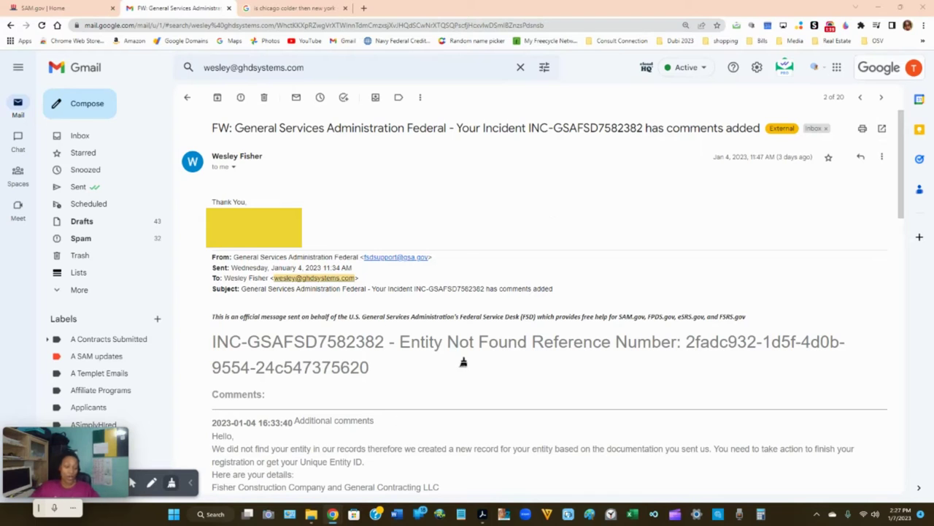
Read the FSD incident email's entity details and next steps, then return to SAM.gov Home
scroll(244, 142, "down", 3)
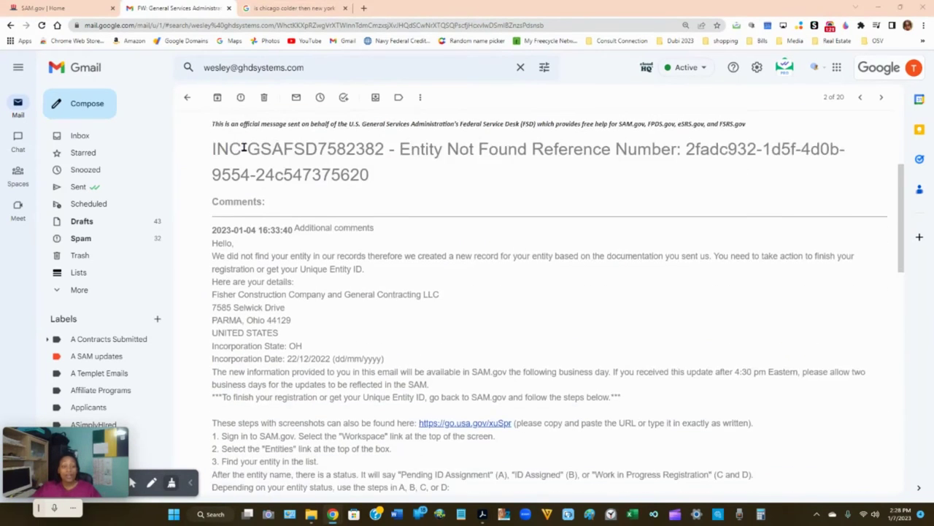
scroll(245, 147, "up", 1)
mouse_move(245, 146)
scroll(446, 246, "up", 1)
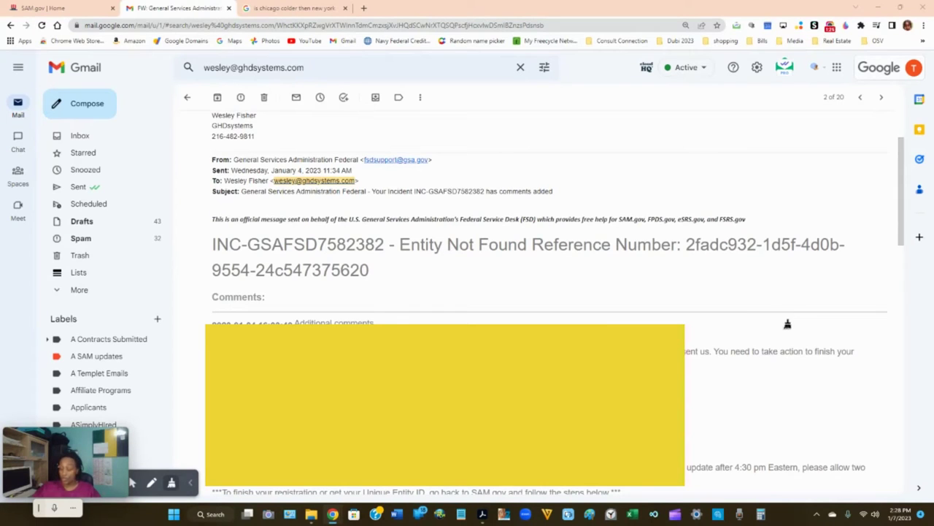
scroll(226, 321, "down", 1)
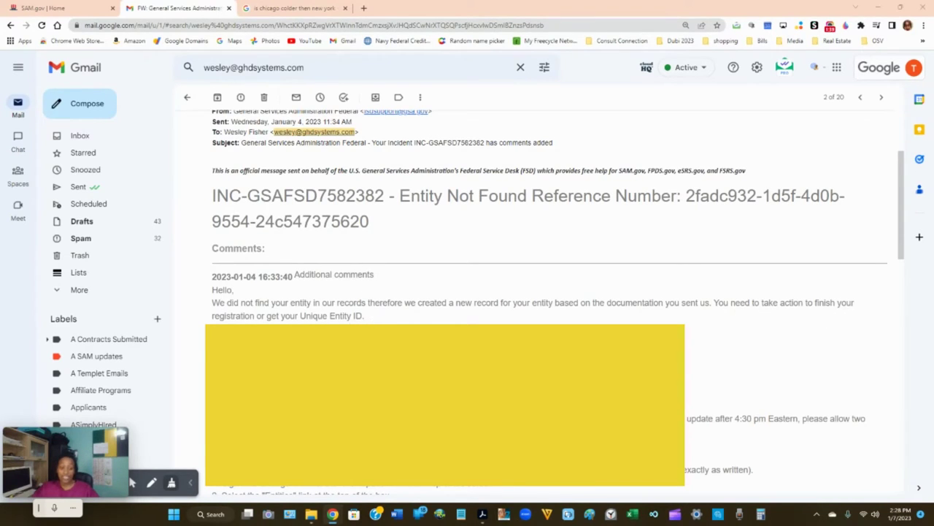
scroll(555, 299, "down", 5)
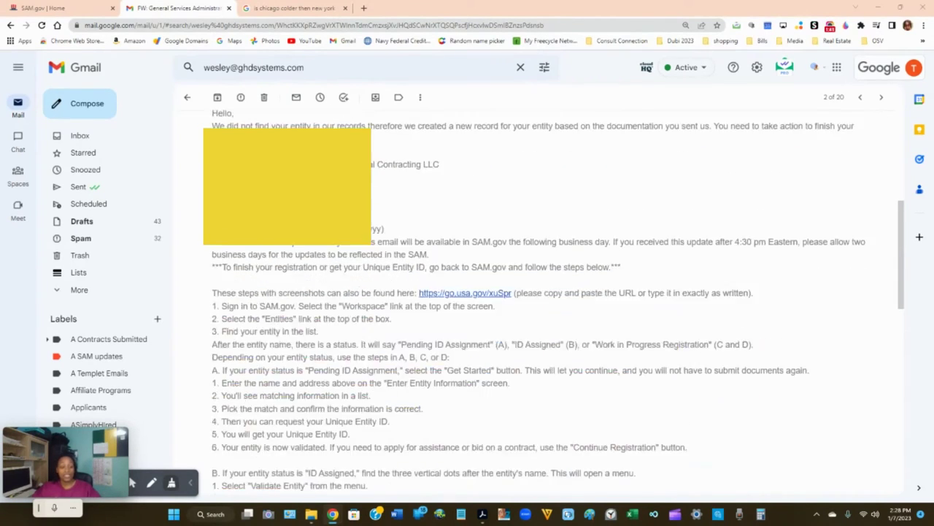
scroll(343, 318, "up", 1)
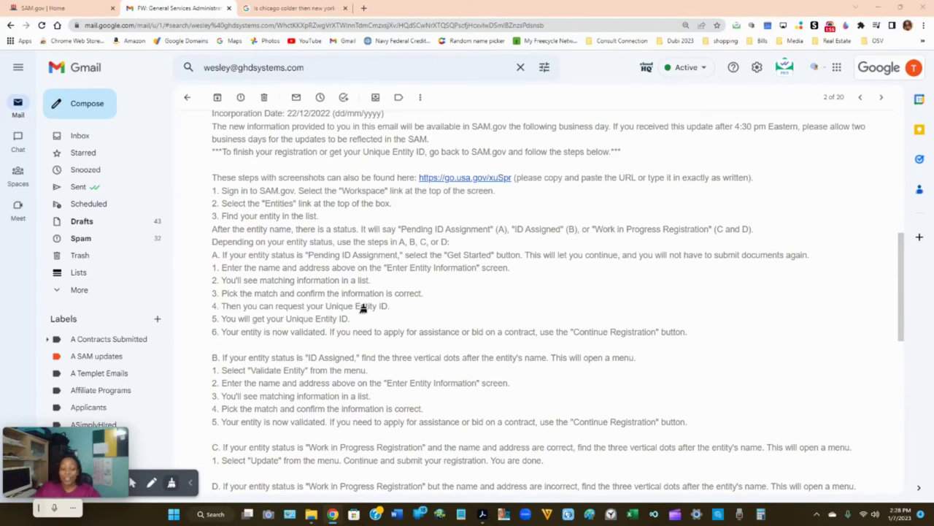
scroll(363, 307, "down", 10)
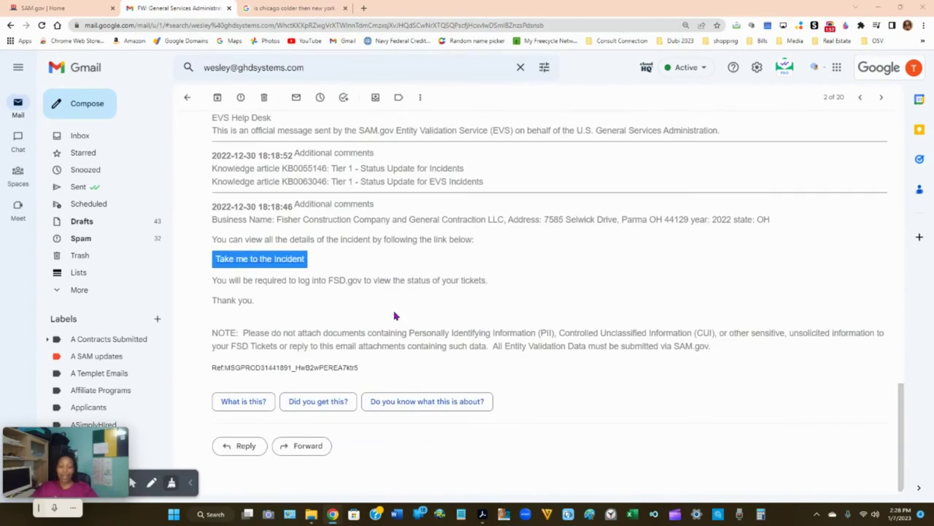
scroll(395, 315, "up", 15)
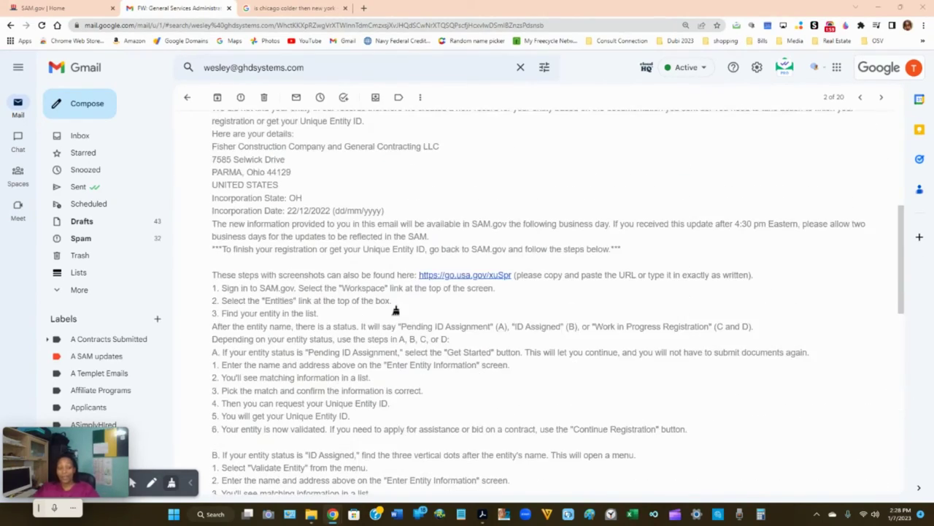
scroll(398, 307, "up", 1)
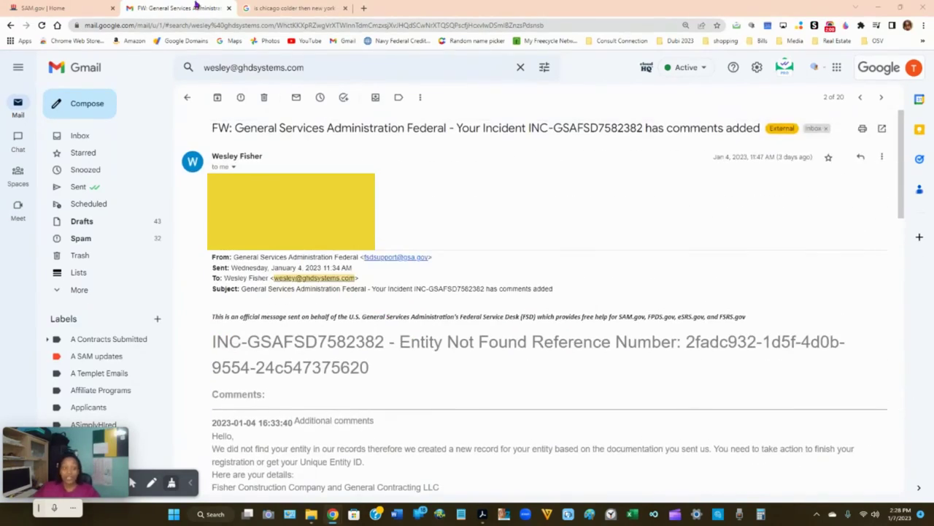
left_click(64, 7)
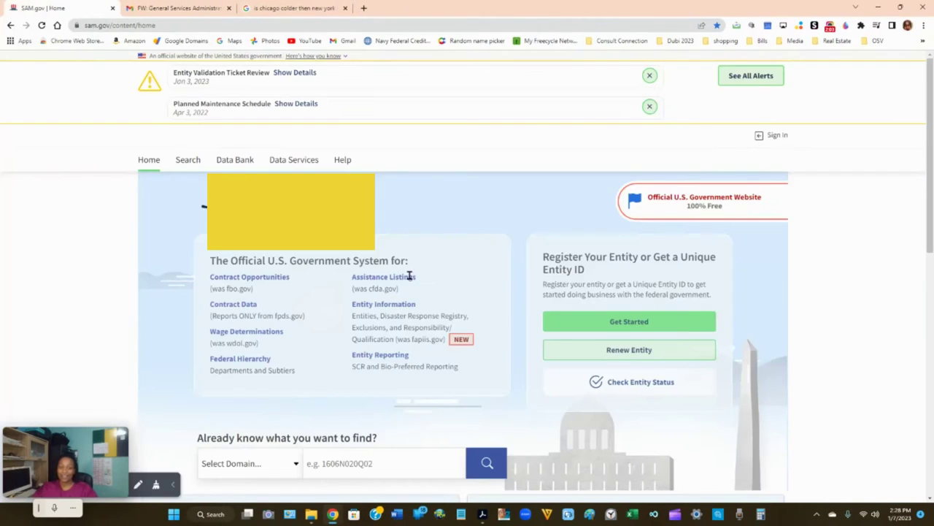
Sign in and begin registering the pending entity for All Awards
left_click(776, 138)
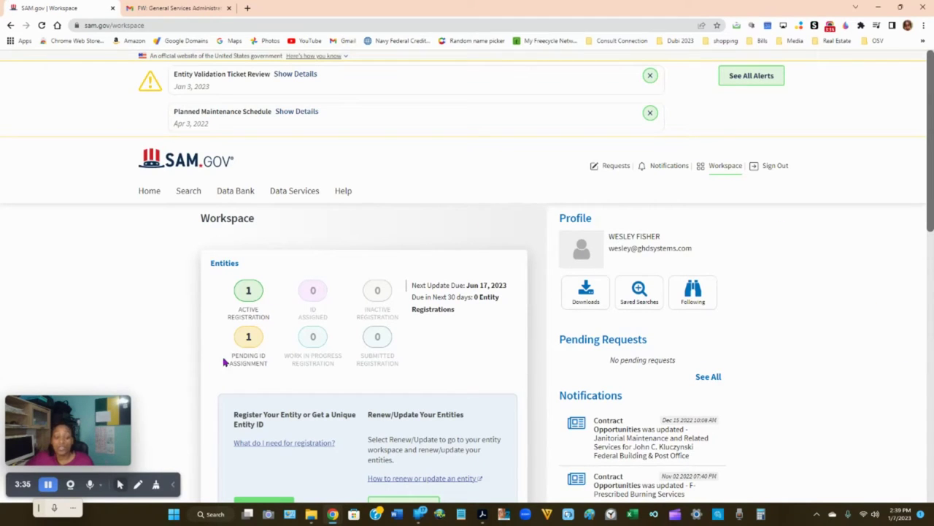
left_click(248, 343)
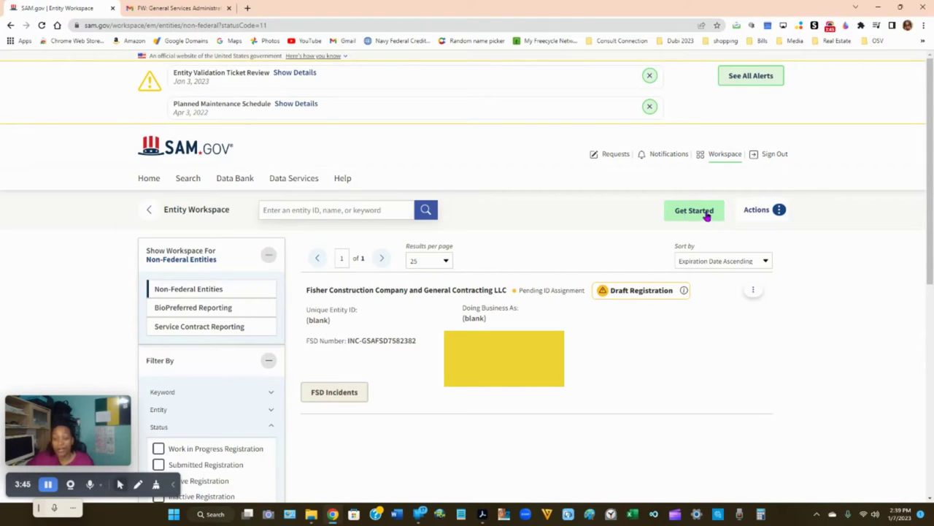
left_click(707, 216)
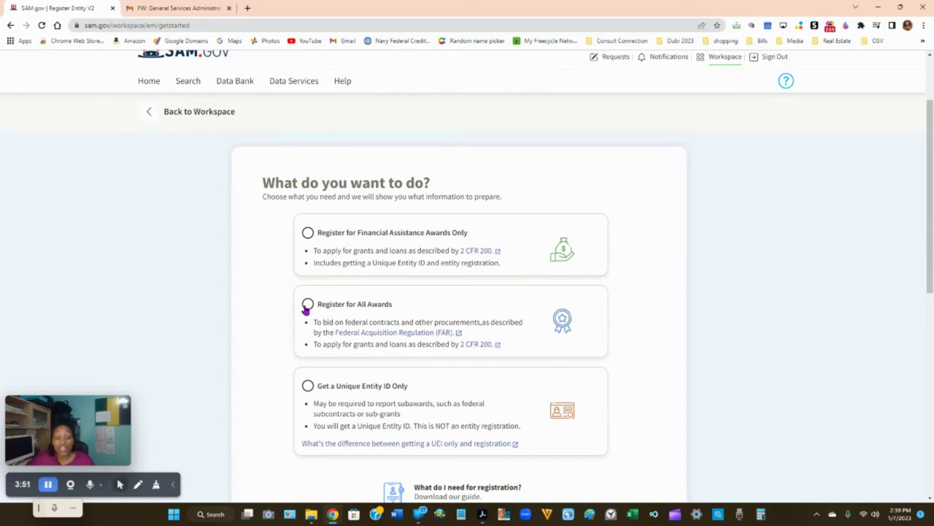
scroll(305, 309, "down", 1)
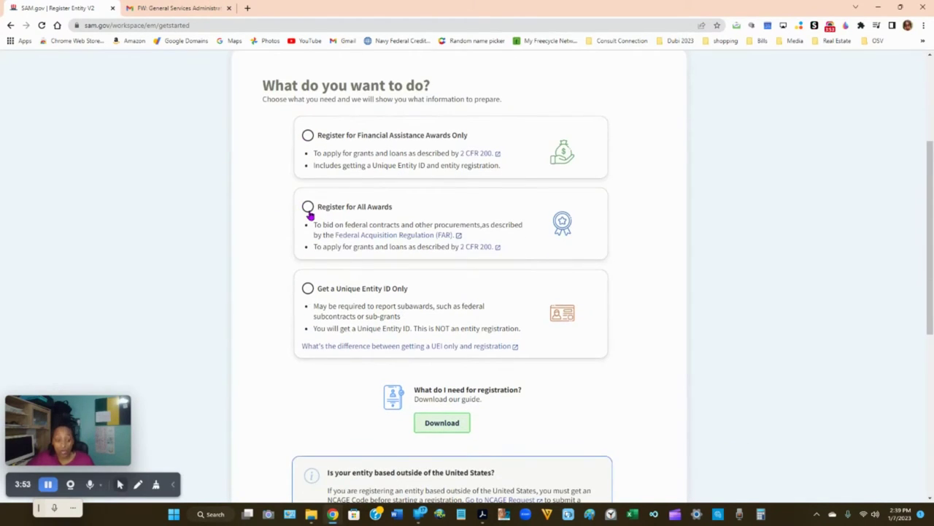
left_click(308, 208)
scroll(438, 438, "down", 4)
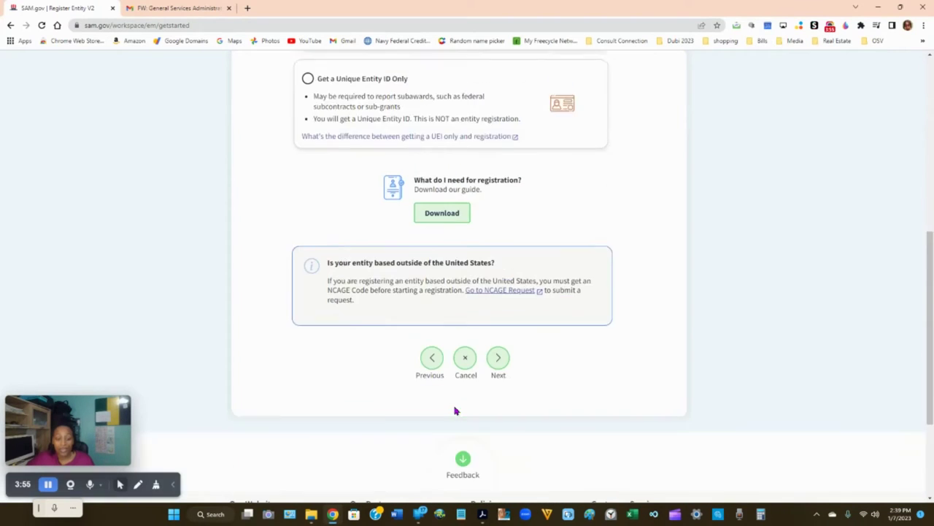
left_click(498, 229)
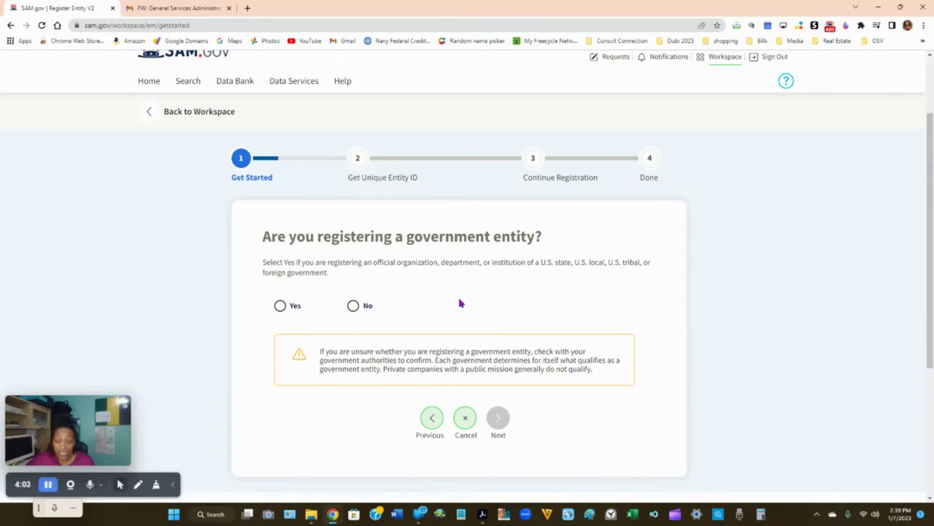
Mark the entity as non-government and advance past the summary and Prepare Your Data pages
left_click(352, 306)
left_click(496, 418)
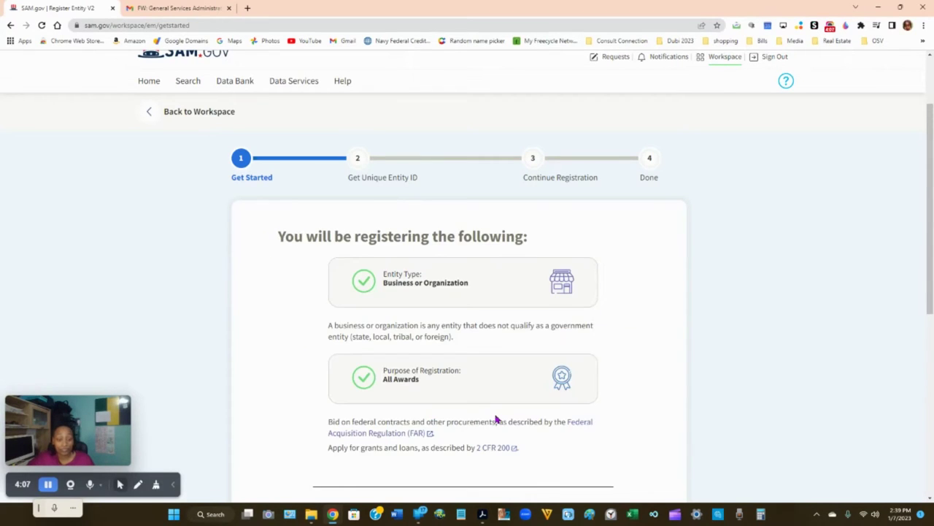
scroll(330, 237, "down", 2)
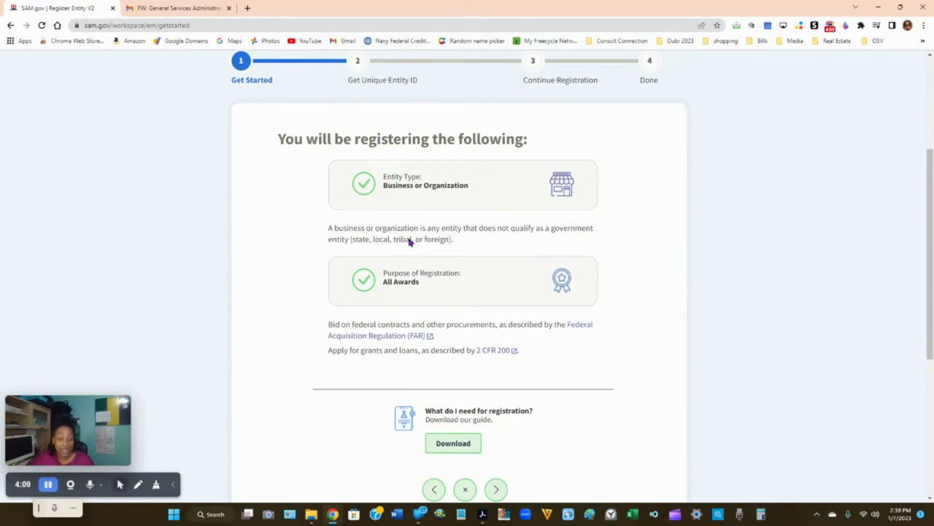
left_click(496, 491)
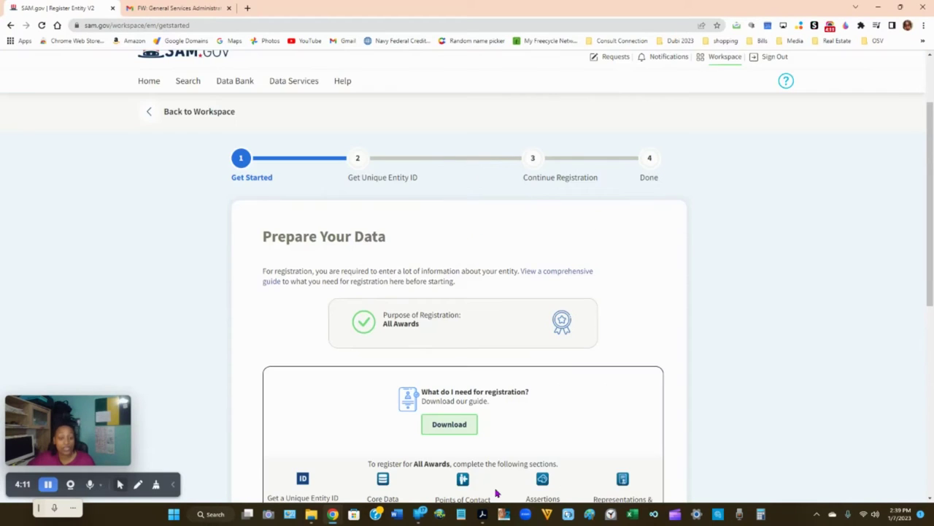
scroll(496, 486, "down", 5)
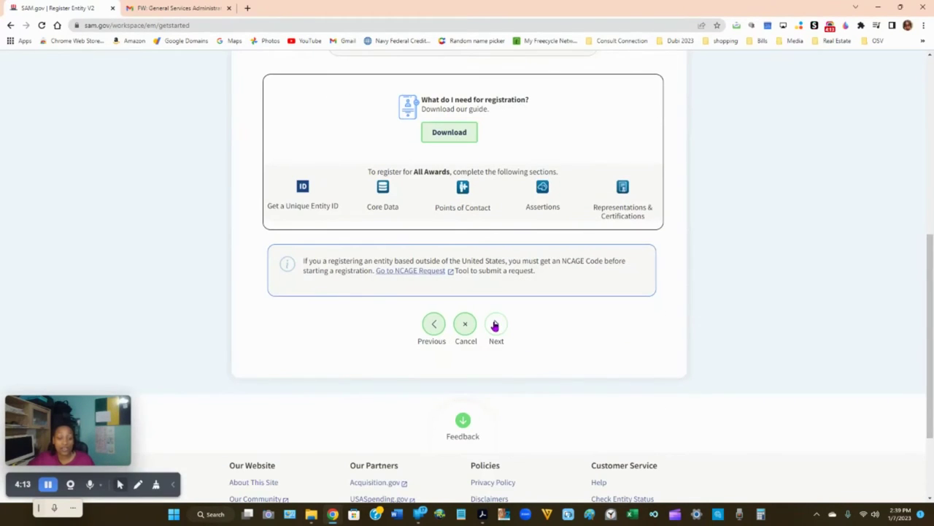
left_click(495, 324)
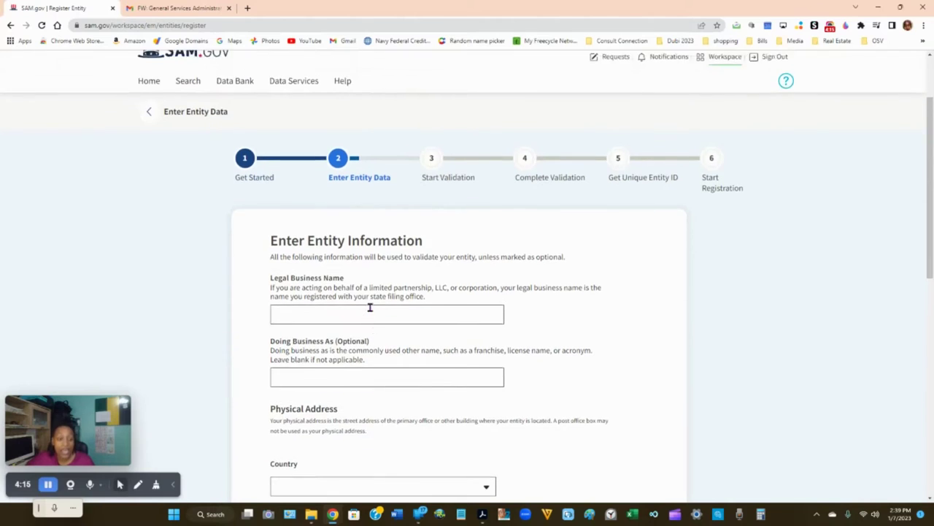
Paste the company's legal business name copied from the help-desk email
scroll(338, 291, "down", 2)
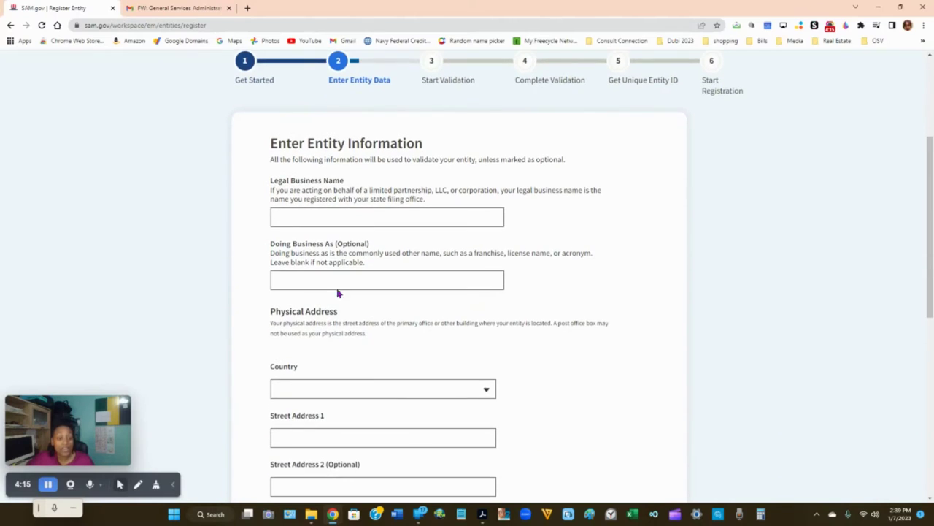
left_click(311, 223)
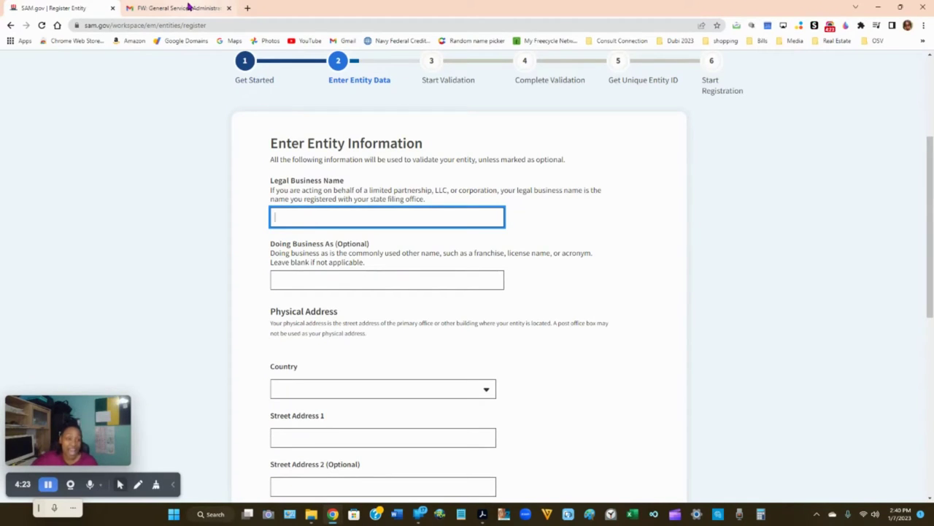
mouse_move(188, 8)
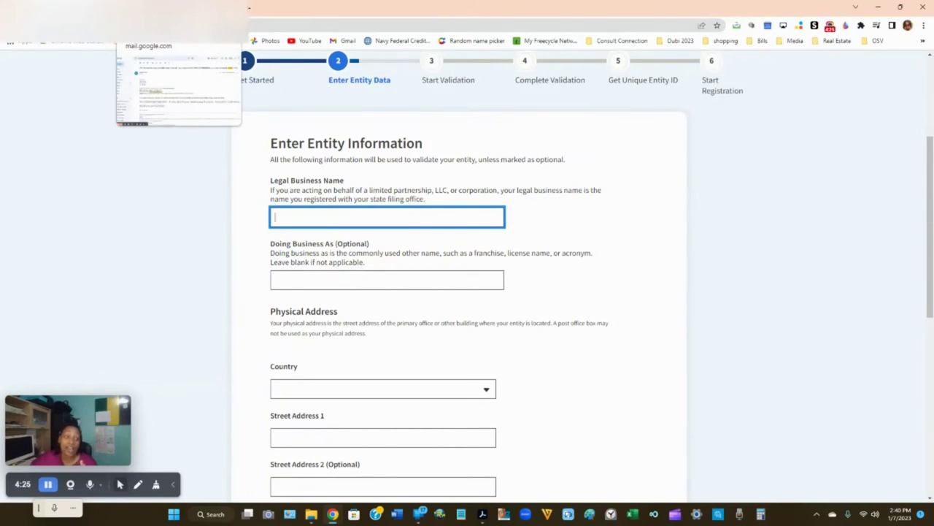
left_click(188, 8)
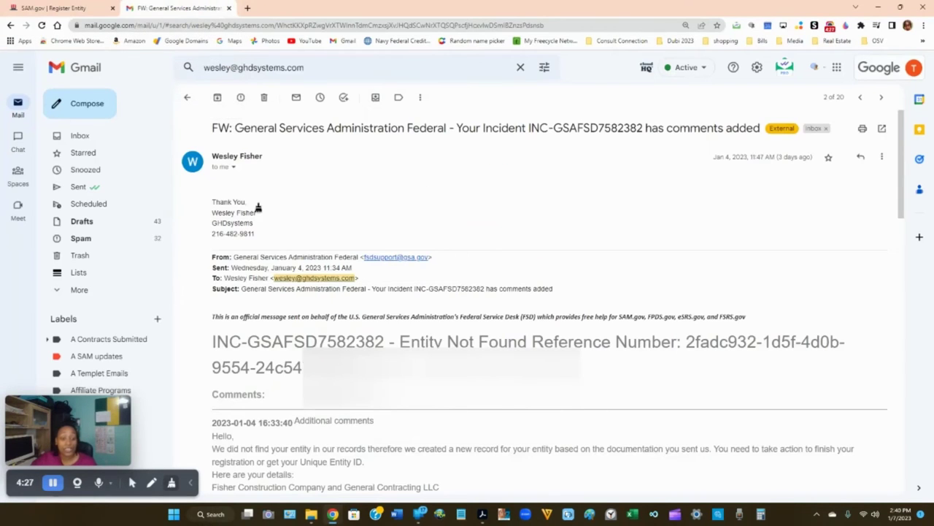
scroll(404, 336, "down", 4)
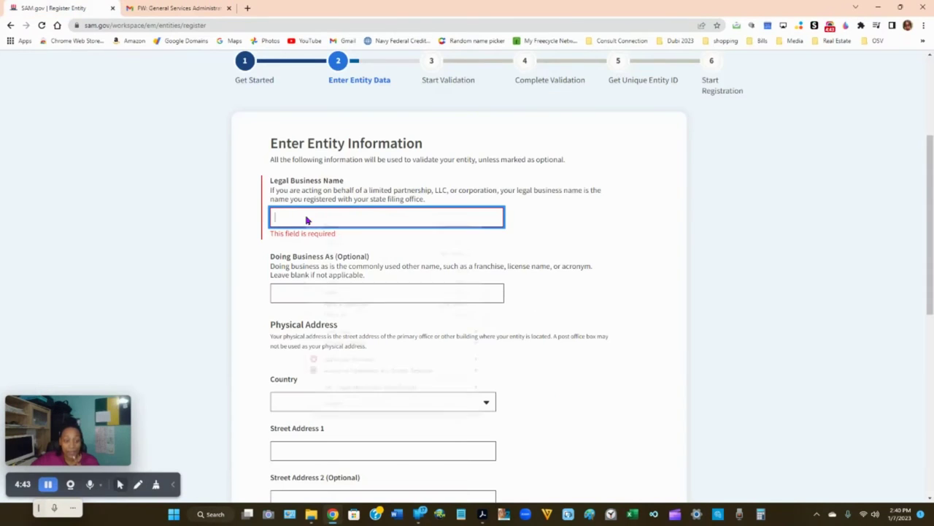
right_click(306, 216)
left_click(338, 295)
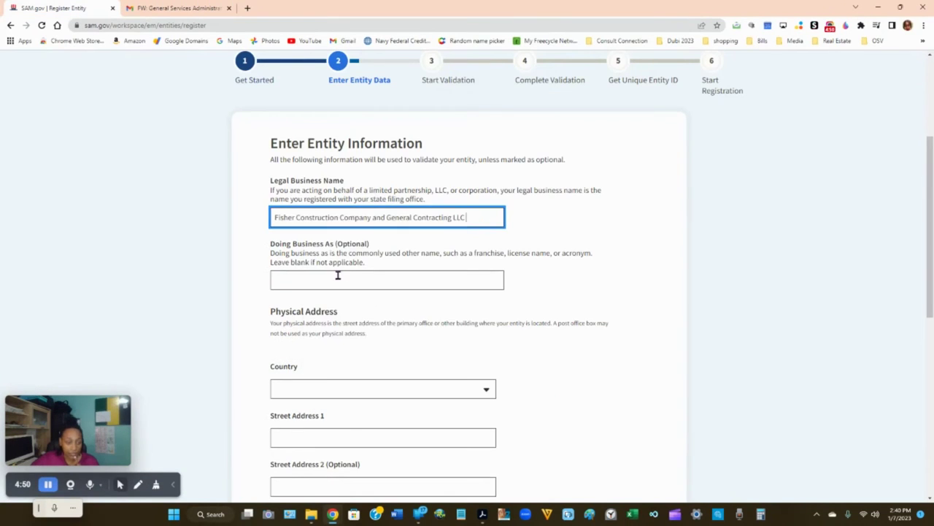
Set the country to UNITED STATES and paste the street address
right_click(338, 278)
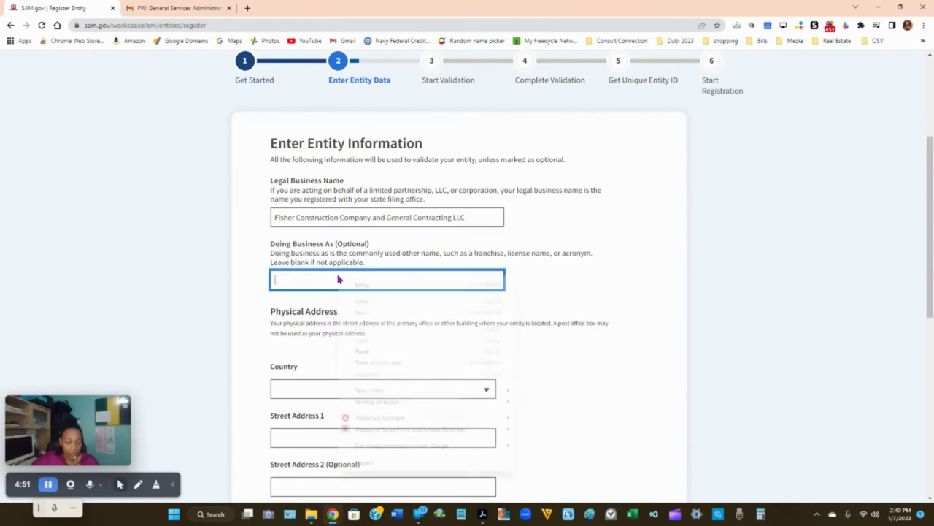
left_click(309, 392)
left_click(308, 407)
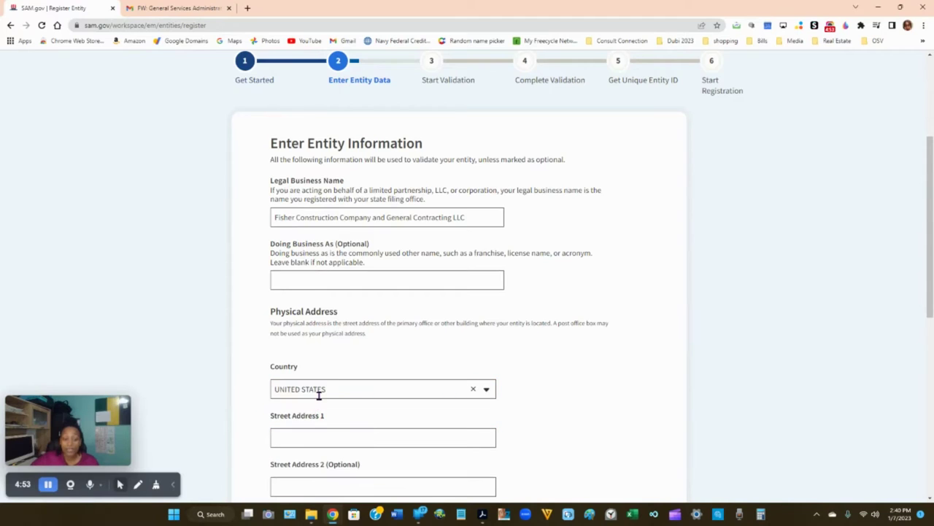
scroll(337, 364, "down", 2)
left_click(312, 292)
right_click(313, 292)
left_click(355, 175)
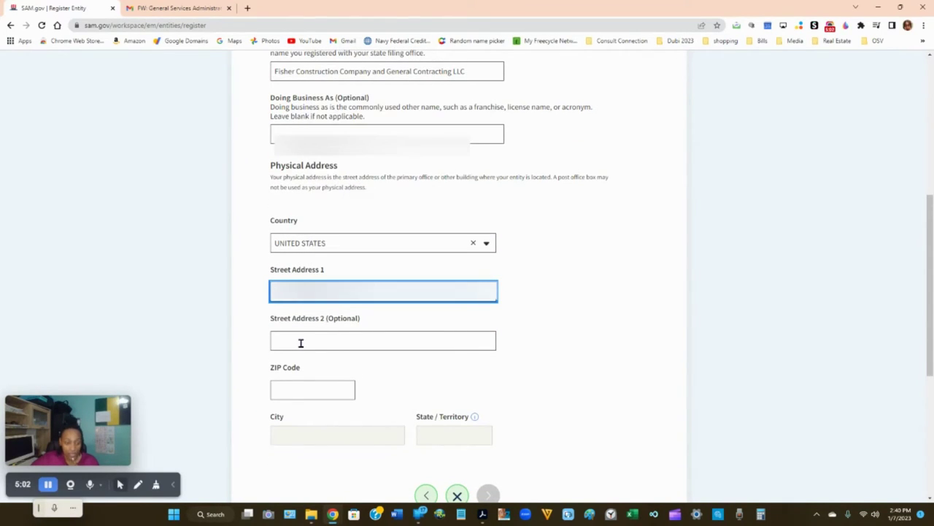
Enter ZIP code 44129, choose Parma as the city, and continue to the validation notice
left_click(291, 386)
right_click(292, 387)
left_click(292, 388)
right_click(292, 388)
left_click(331, 267)
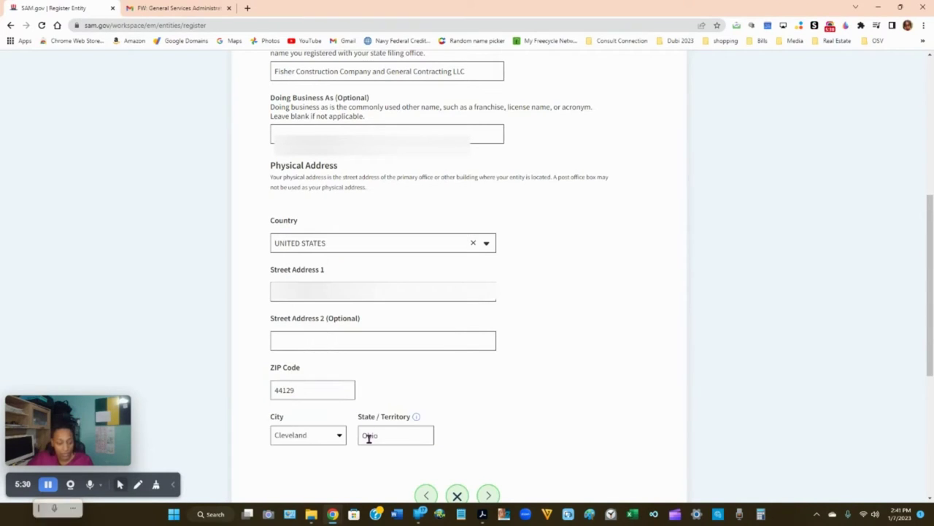
left_click(330, 437)
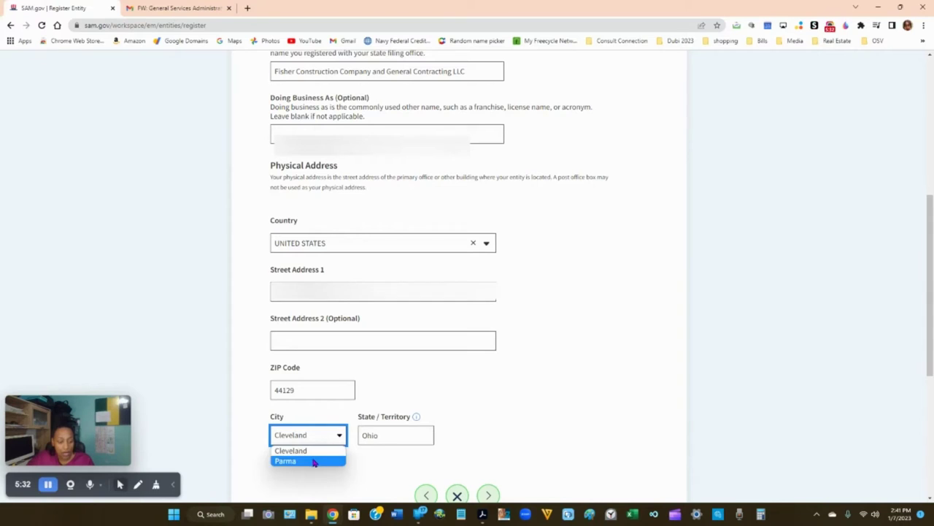
left_click(316, 458)
scroll(528, 394, "down", 2)
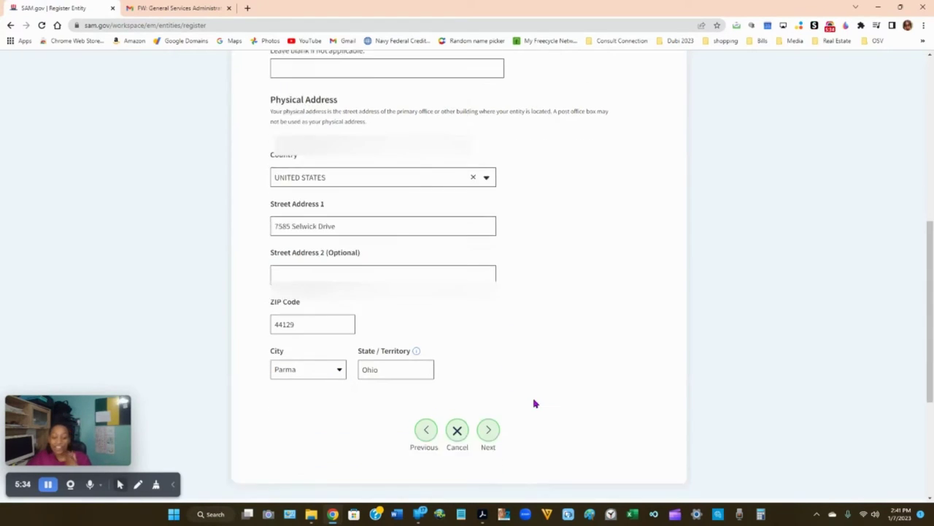
left_click(489, 351)
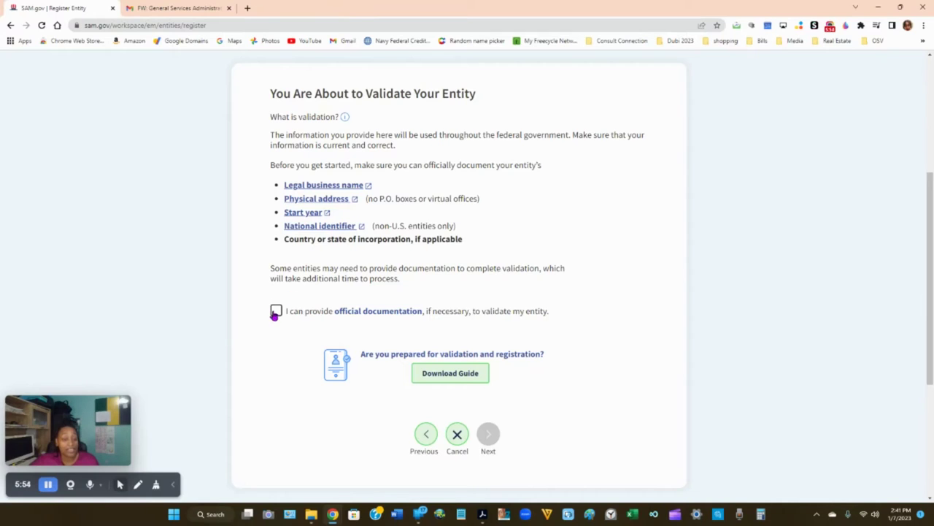
Affirm official documentation is available, then recognize the entity and select Fisher Construction Company
left_click(276, 312)
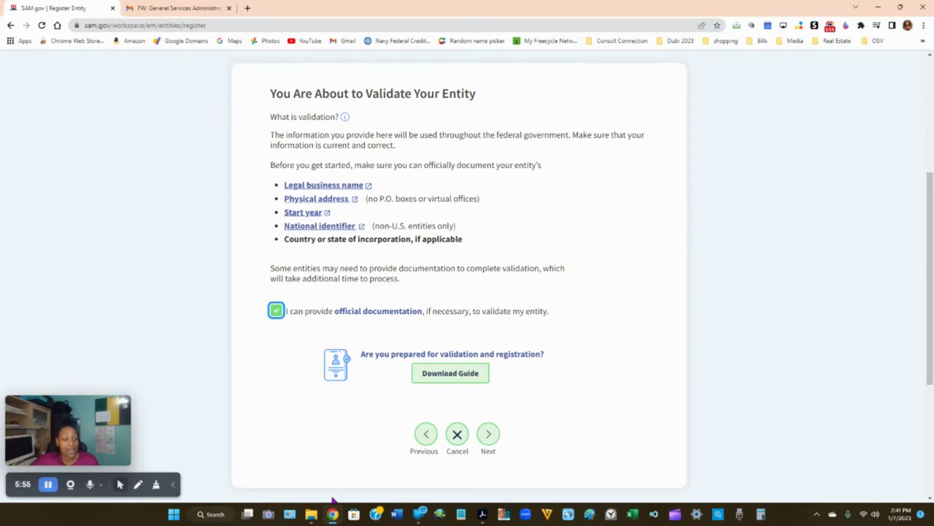
left_click(489, 435)
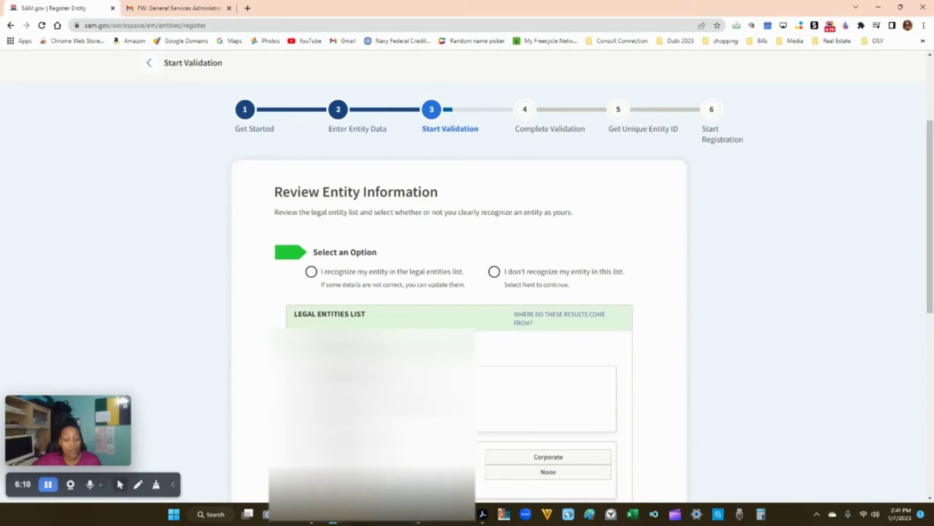
scroll(467, 292, "down", 2)
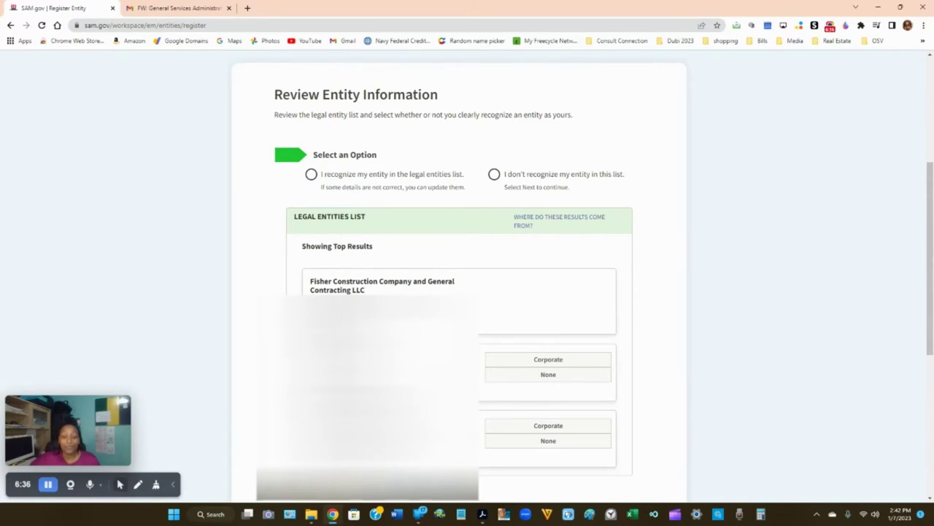
scroll(312, 128, "down", 1)
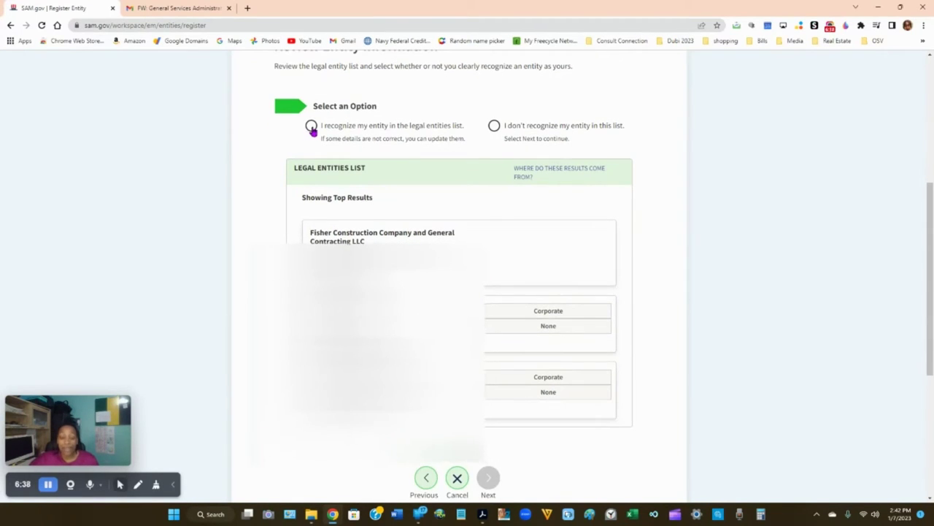
left_click(312, 127)
left_click(316, 265)
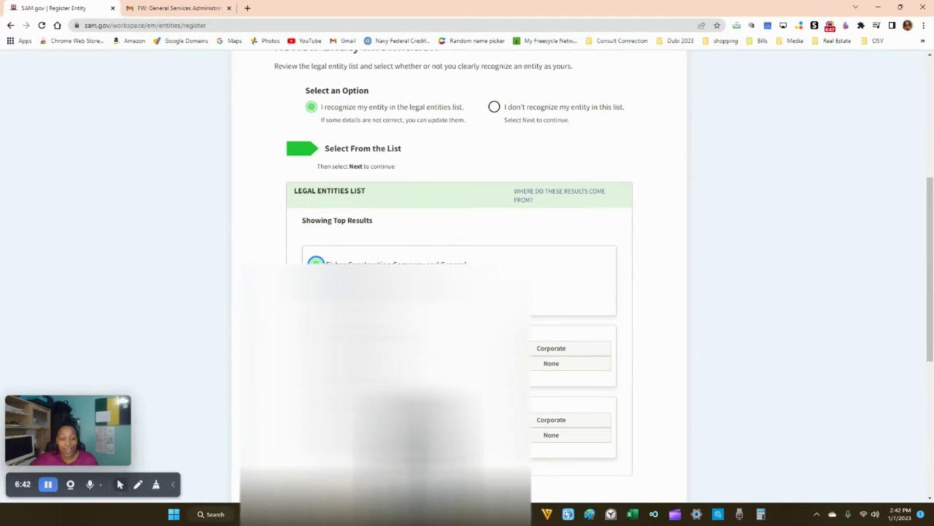
scroll(316, 265, "down", 4)
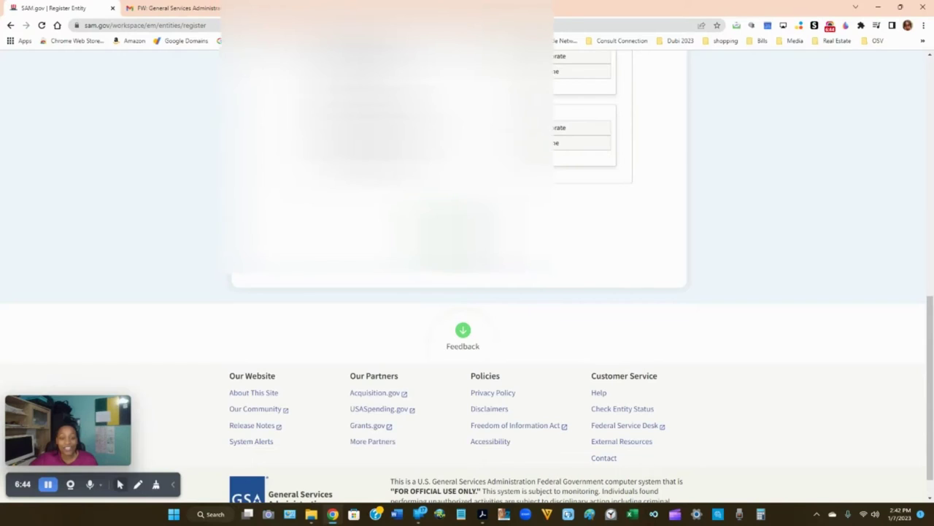
left_click(489, 252)
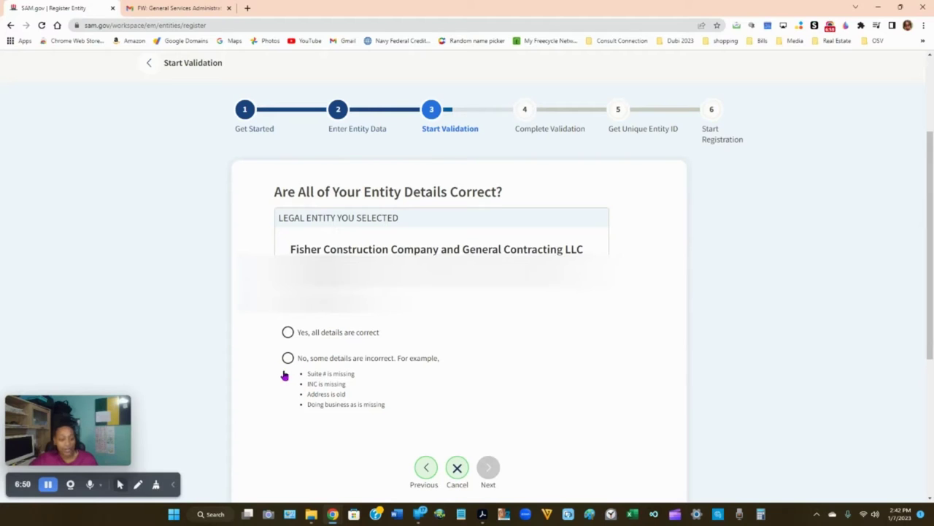
Confirm that all the entity details are correct
left_click(289, 333)
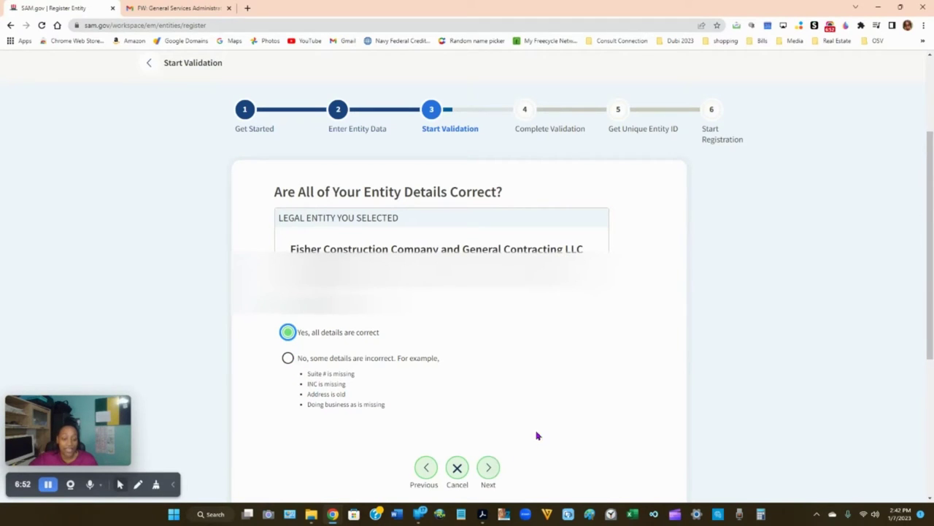
scroll(498, 472, "down", 1)
left_click(489, 371)
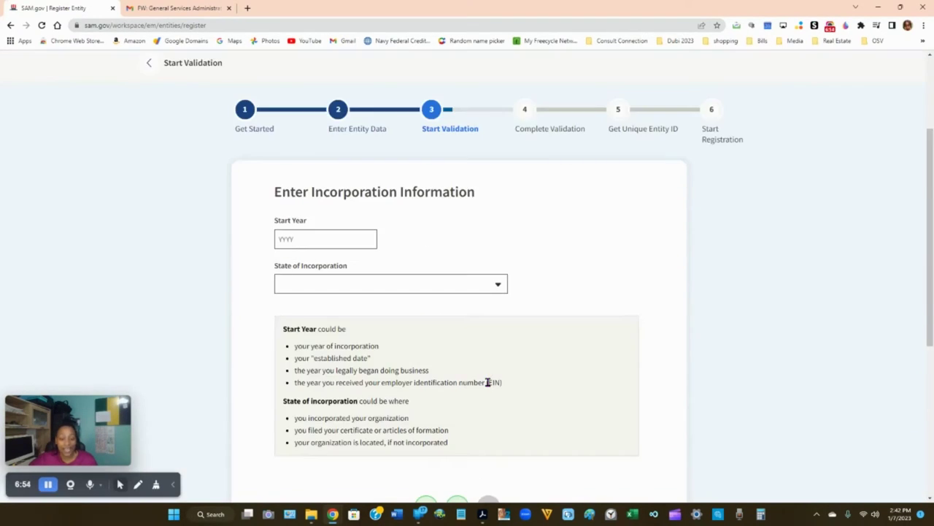
Enter start year 2022 and Ohio as state of incorporation, then continue
left_click(363, 244)
type("2")
type("022")
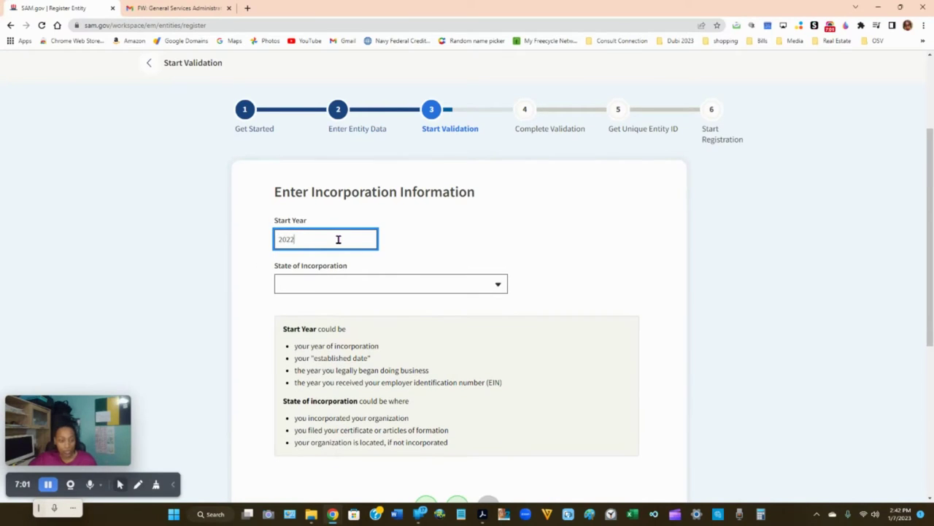
left_click(498, 285)
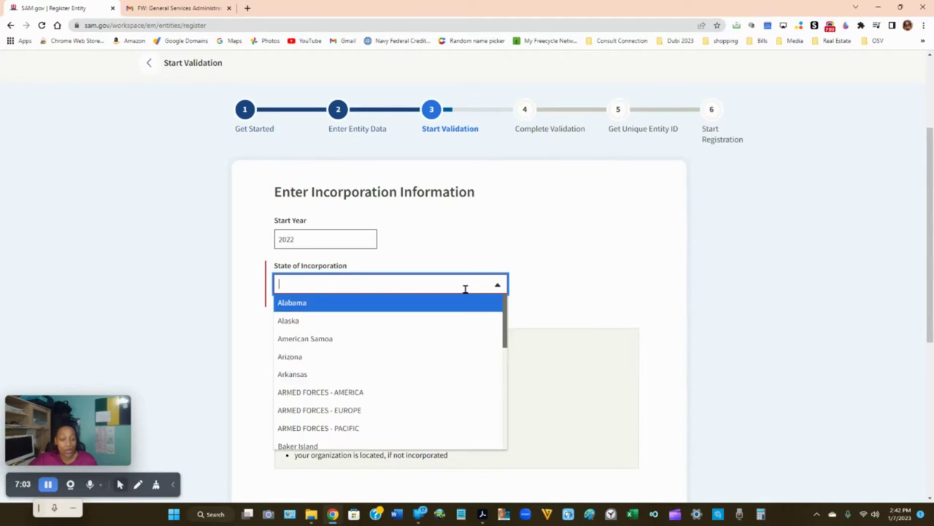
scroll(340, 409, "down", 3)
scroll(338, 407, "down", 5)
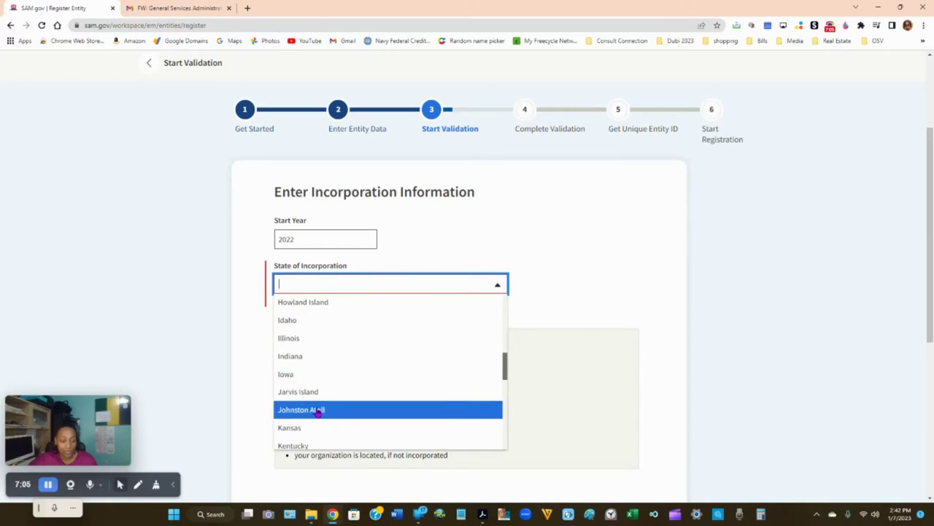
scroll(318, 413, "down", 5)
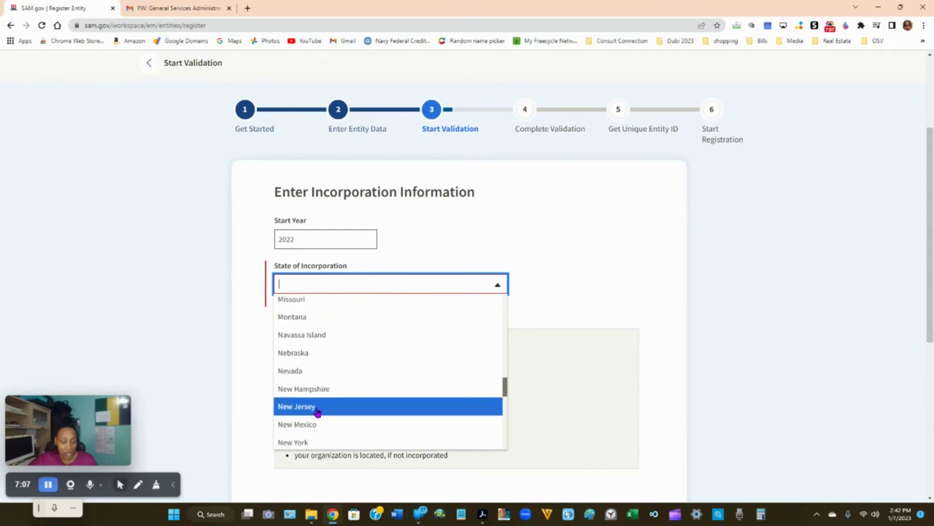
scroll(307, 394, "up", 1)
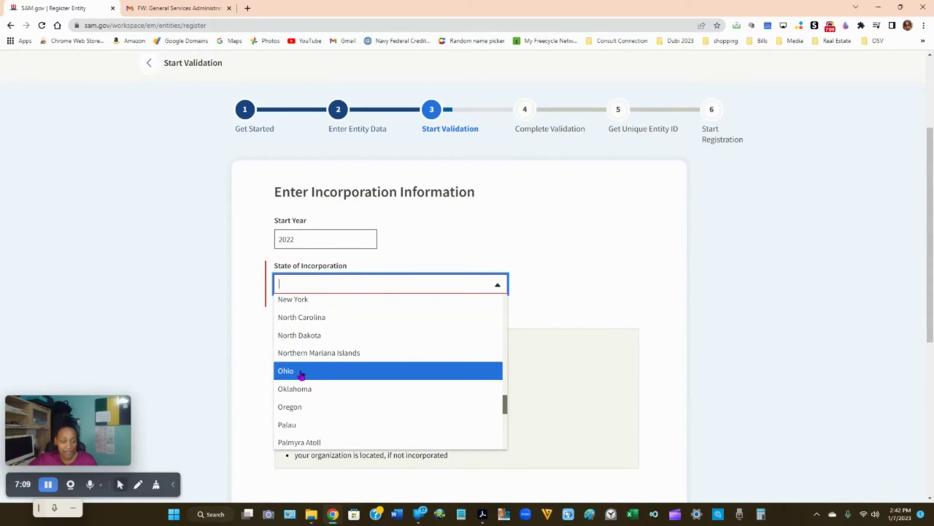
left_click(305, 373)
scroll(491, 326, "down", 3)
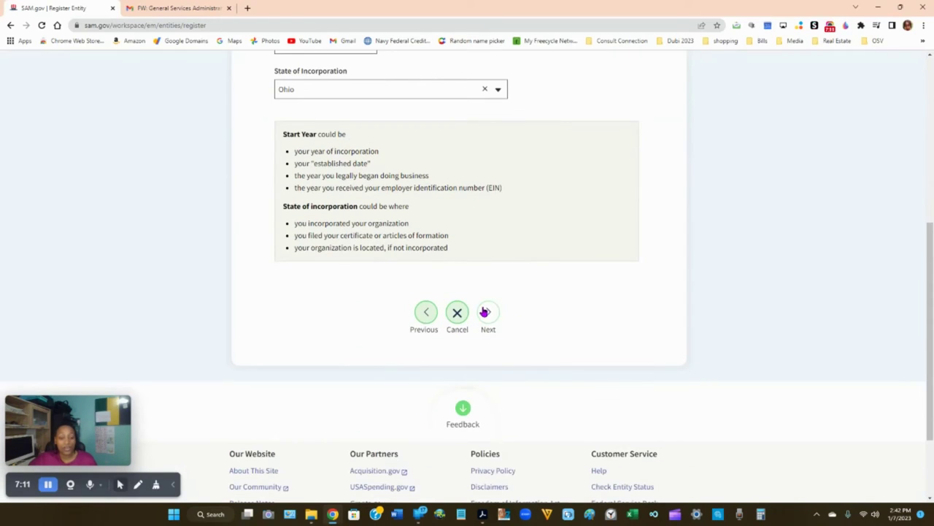
left_click(489, 321)
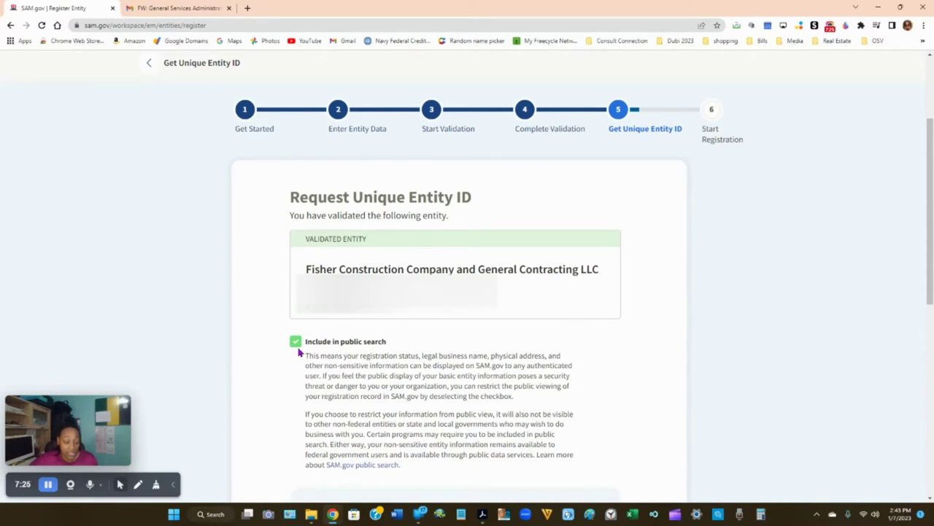
Certify authority to act for the entity and request its Unique Entity ID
scroll(308, 354, "down", 2)
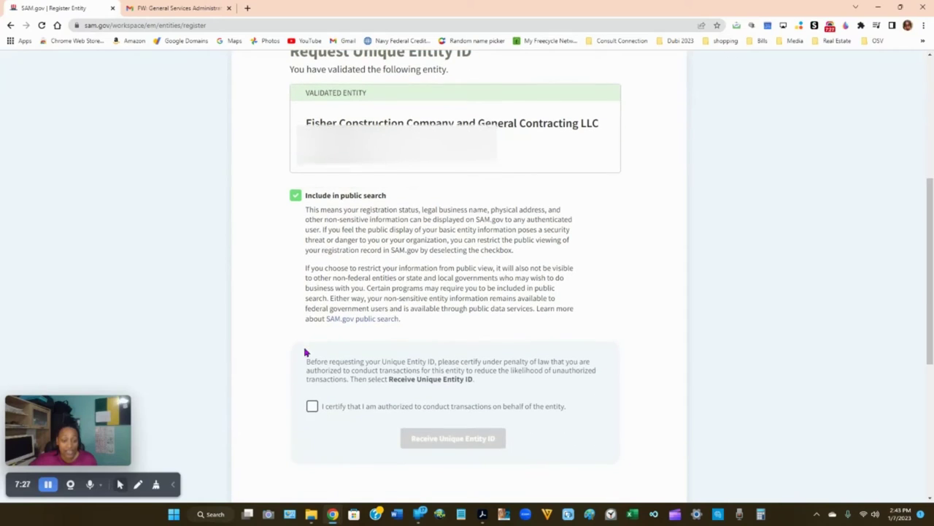
left_click(312, 409)
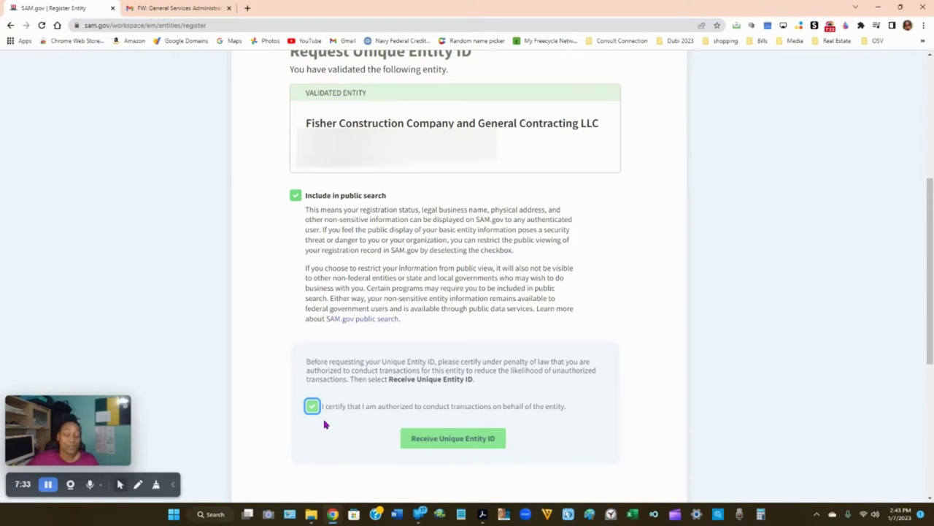
left_click(436, 441)
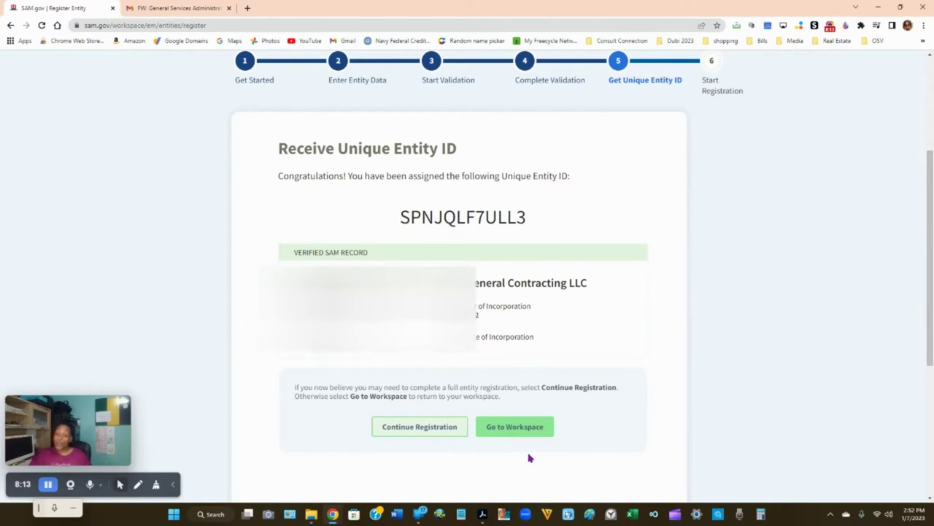
Continue the registration past the steps-left page into the Core Data Business Information form
left_click(408, 429)
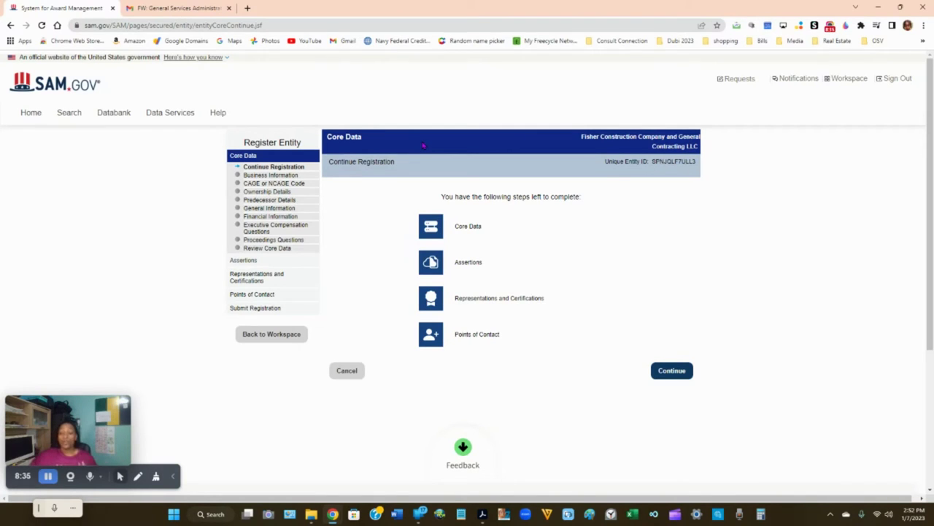
left_click(682, 373)
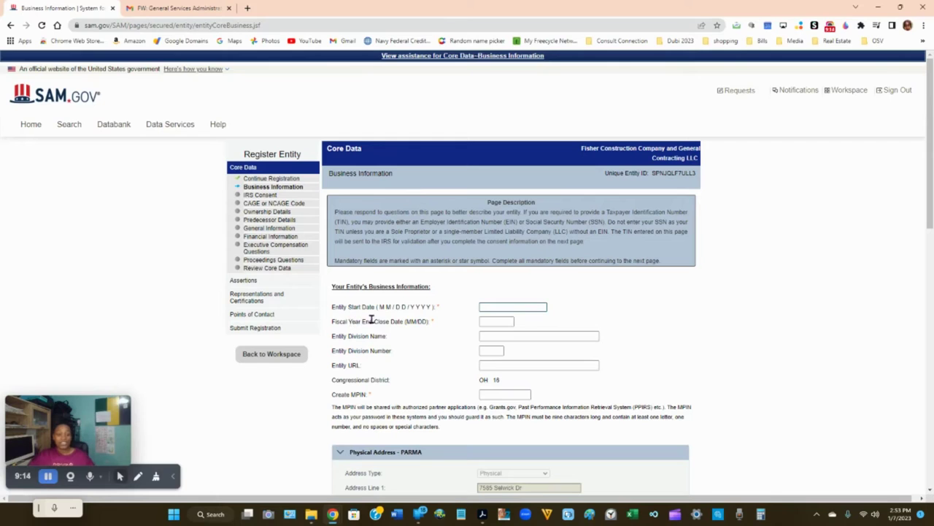
Enter entity start date 12/22/2022 and fiscal year end 12/31, then begin creating the MPIN
left_click(504, 307)
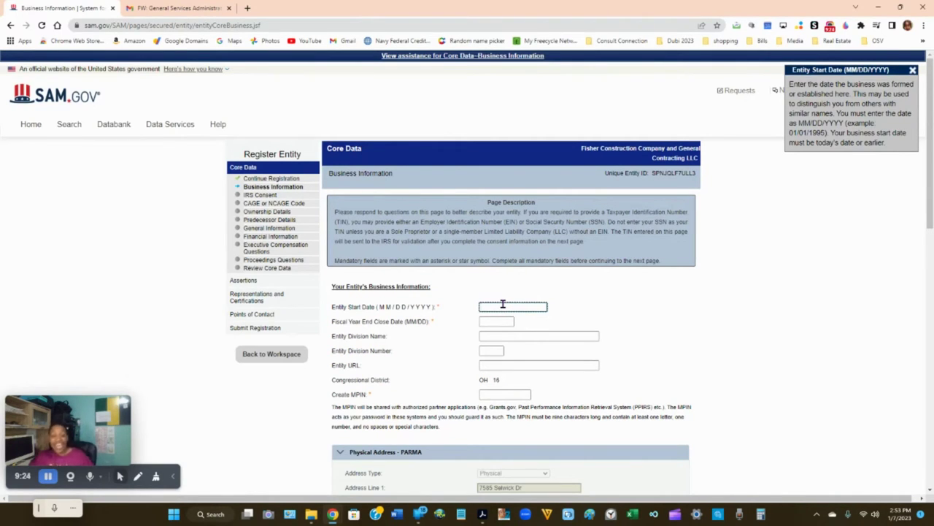
type("2/22/2022")
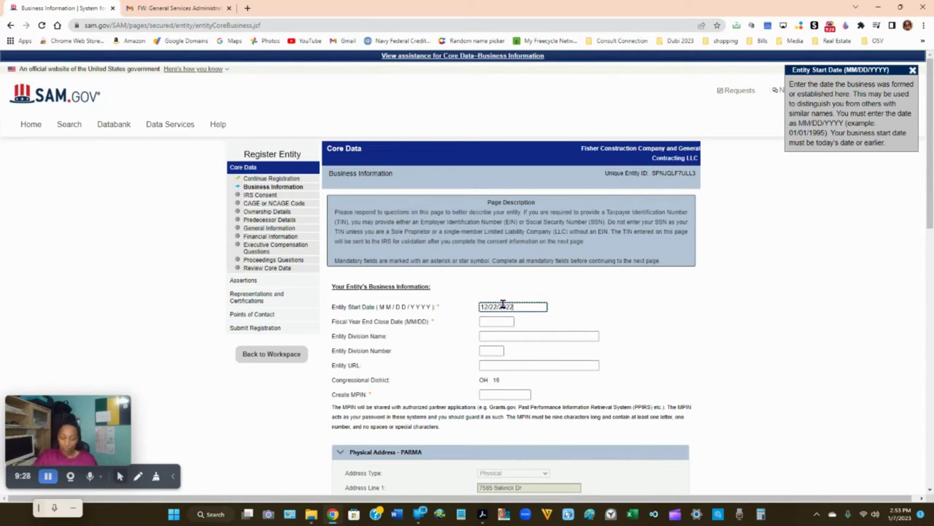
key("Tab")
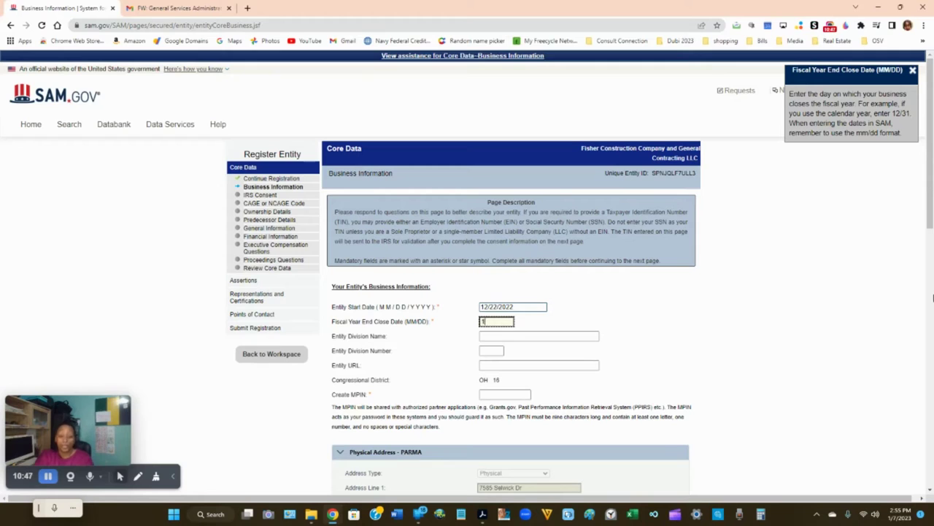
type("/31")
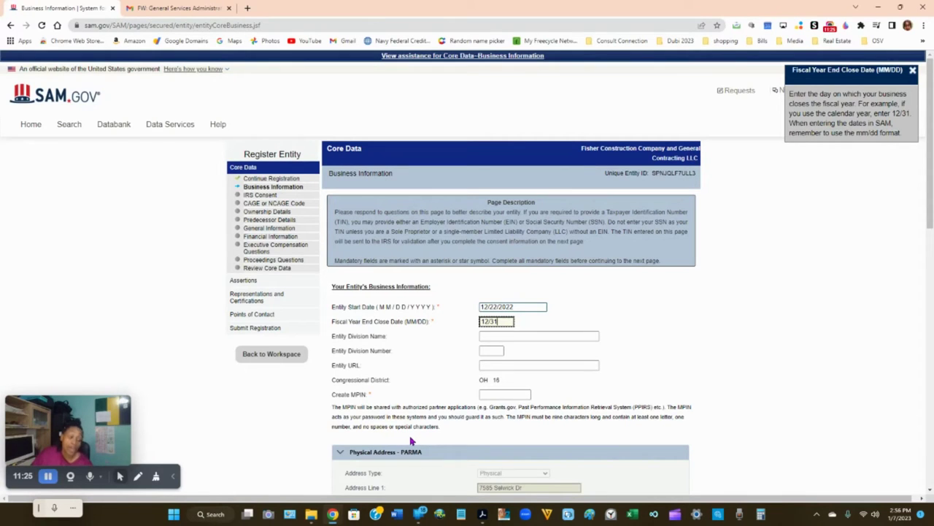
left_click(515, 395)
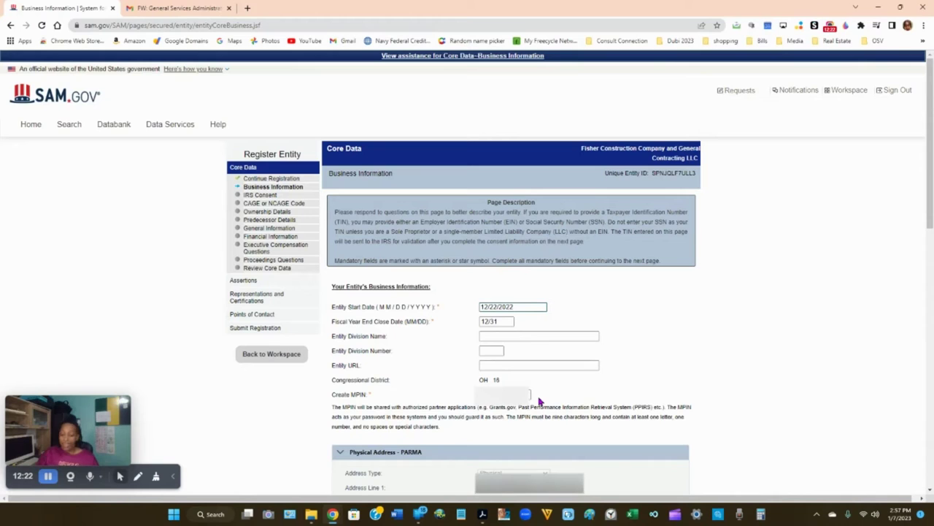
scroll(515, 382, "down", 3)
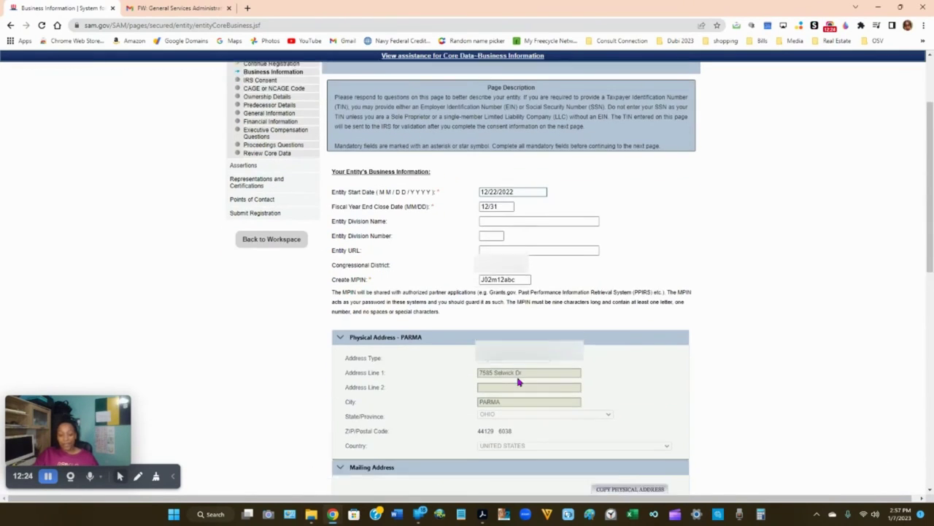
Copy the physical address into the mailing address fields
scroll(496, 263, "down", 2)
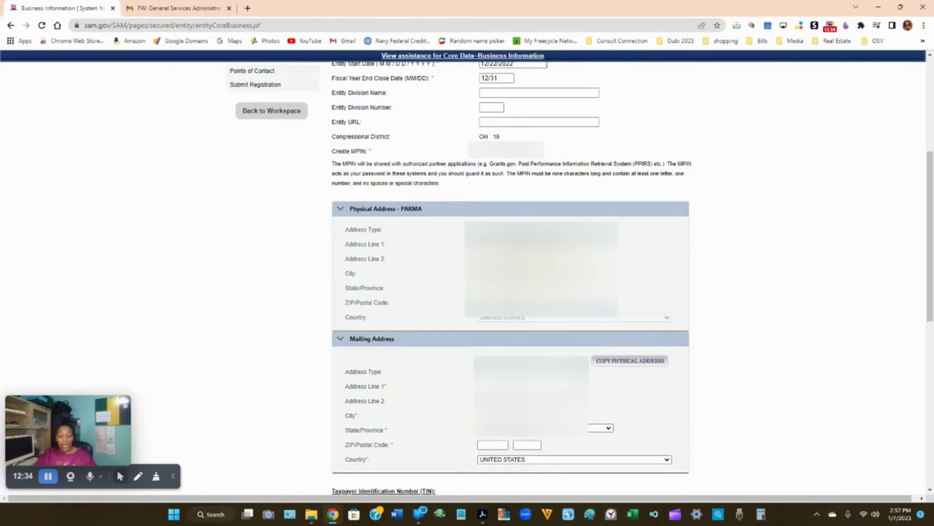
left_click(620, 361)
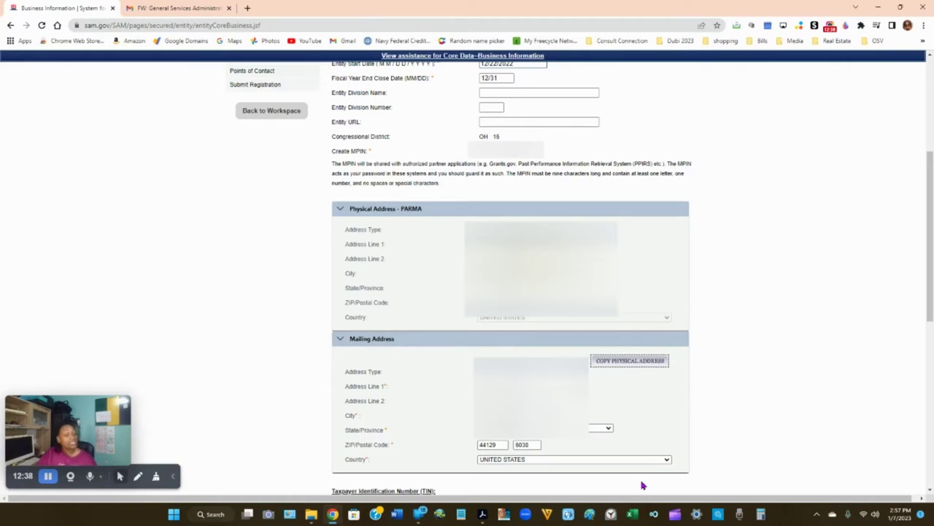
scroll(553, 353, "down", 2)
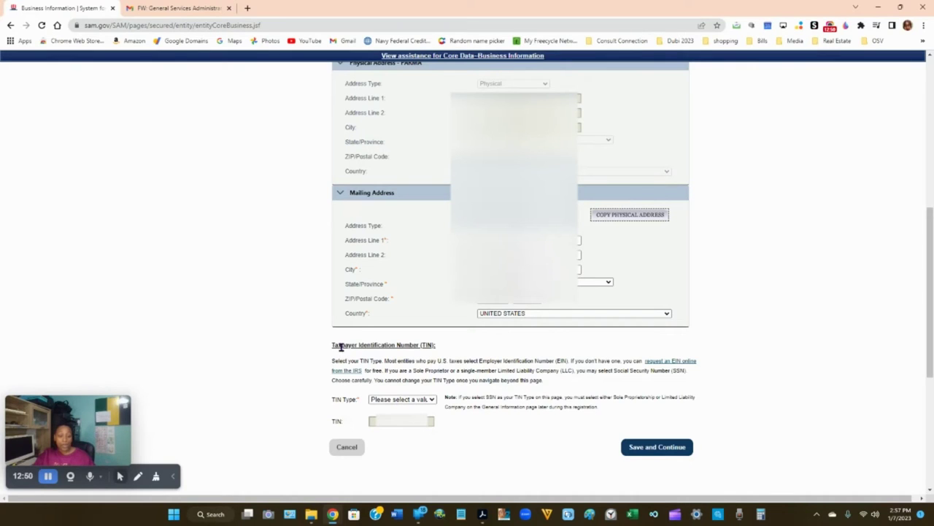
Set TIN type to EIN, enter the EIN, and save the business information
left_click(421, 403)
left_click(400, 418)
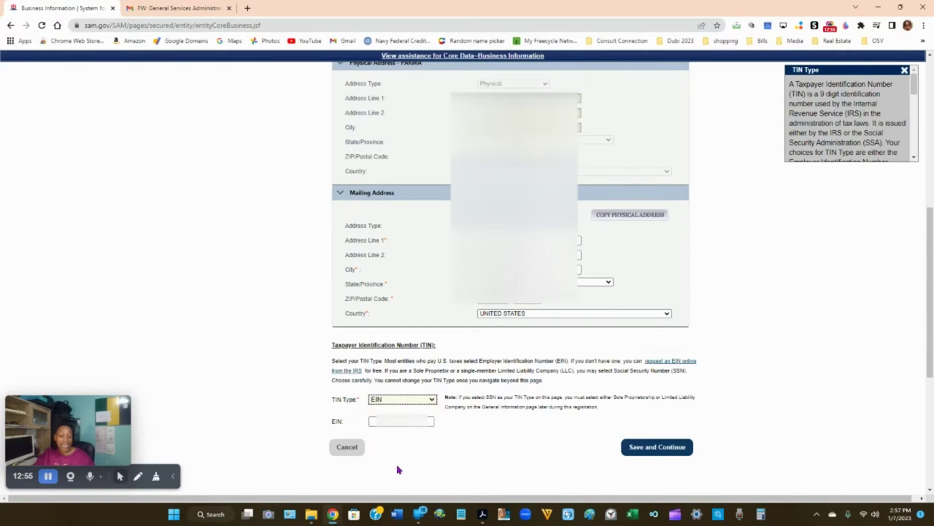
left_click(388, 421)
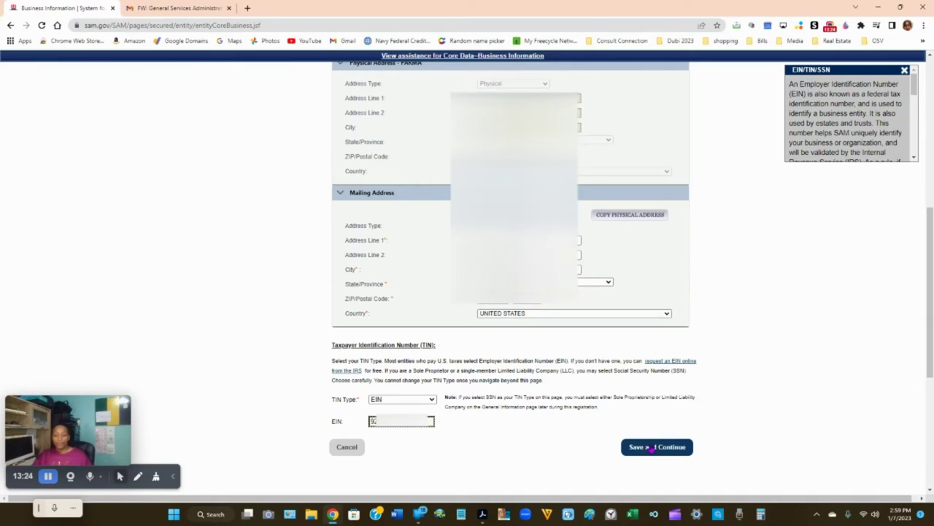
left_click(645, 451)
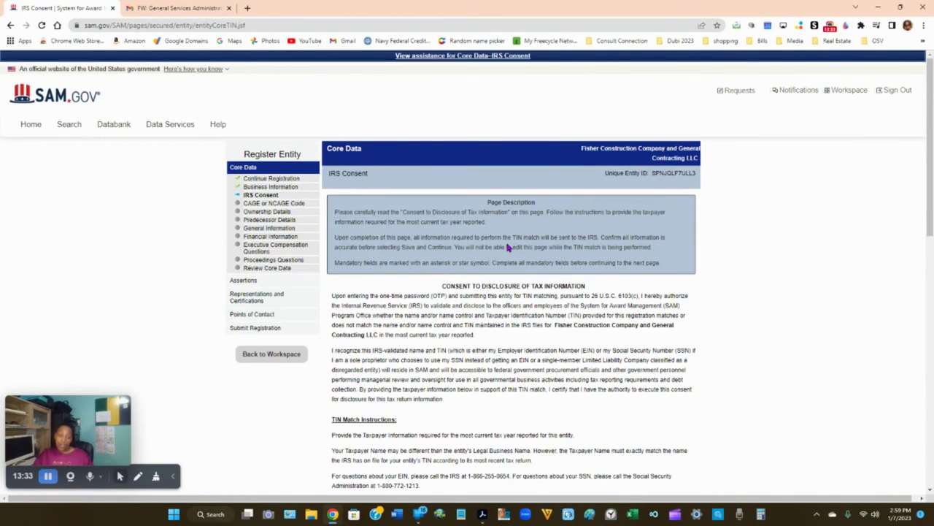
Enter the taxpayer name and copy the mailing address into the taxpayer address
scroll(509, 249, "down", 5)
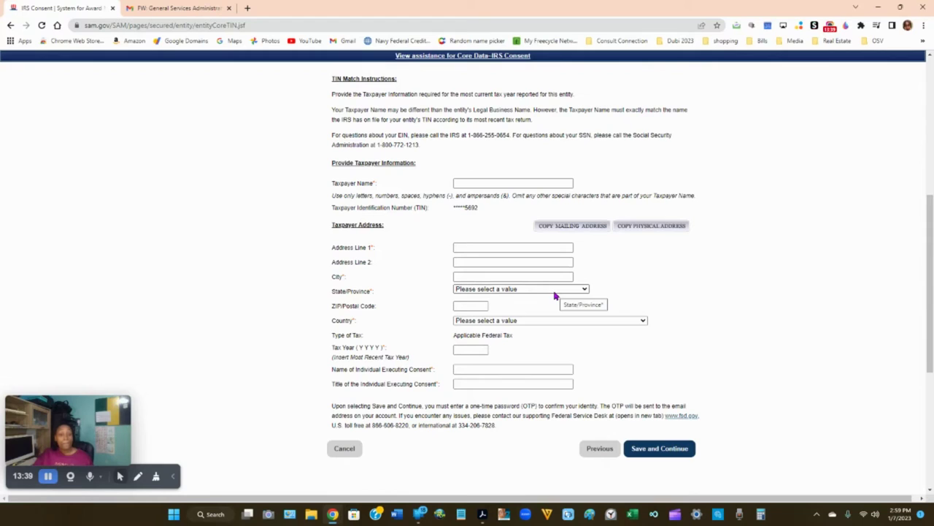
left_click(499, 185)
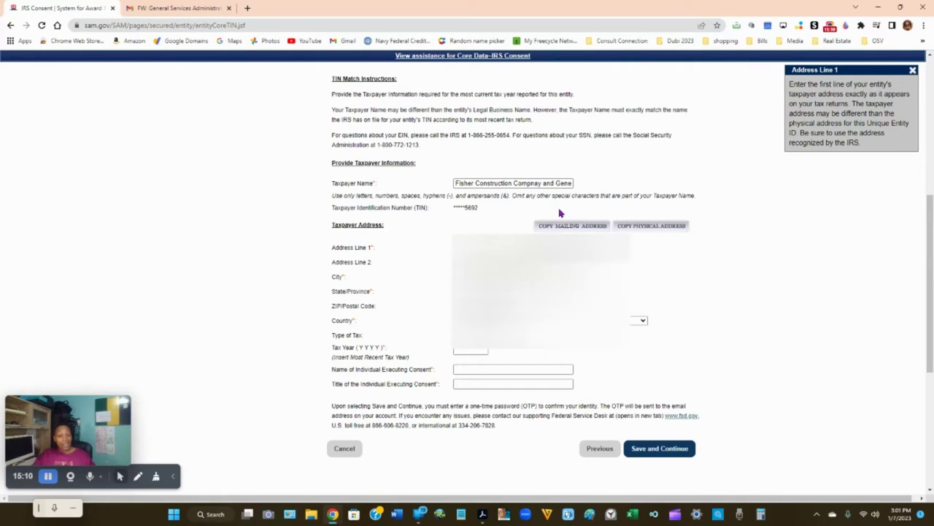
left_click(564, 228)
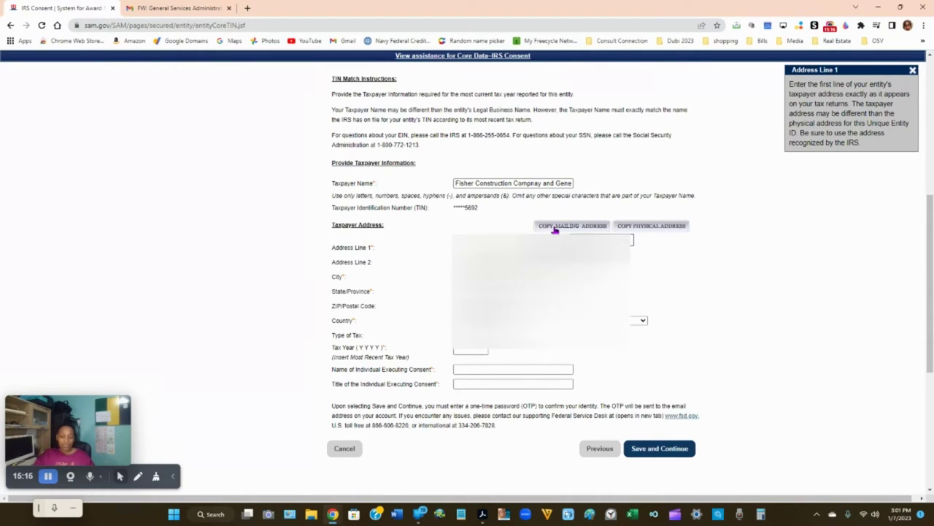
left_click(554, 227)
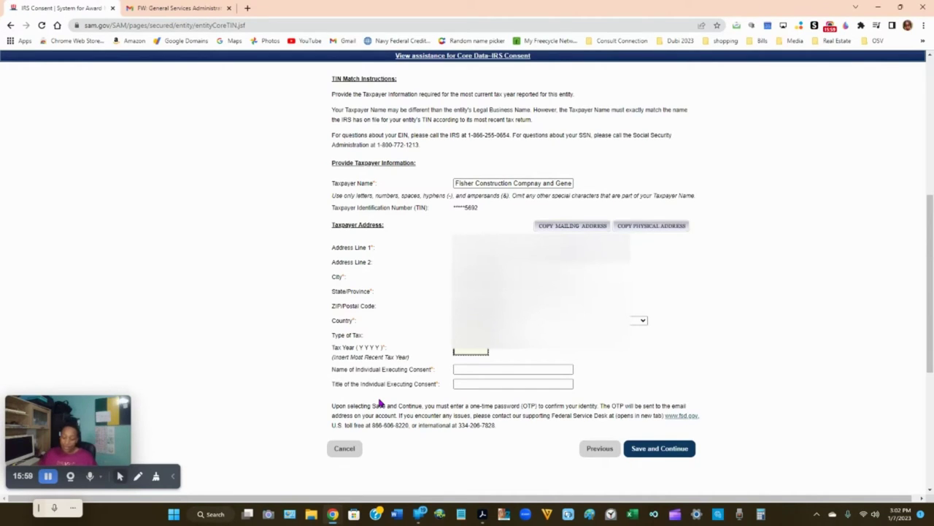
type("2022")
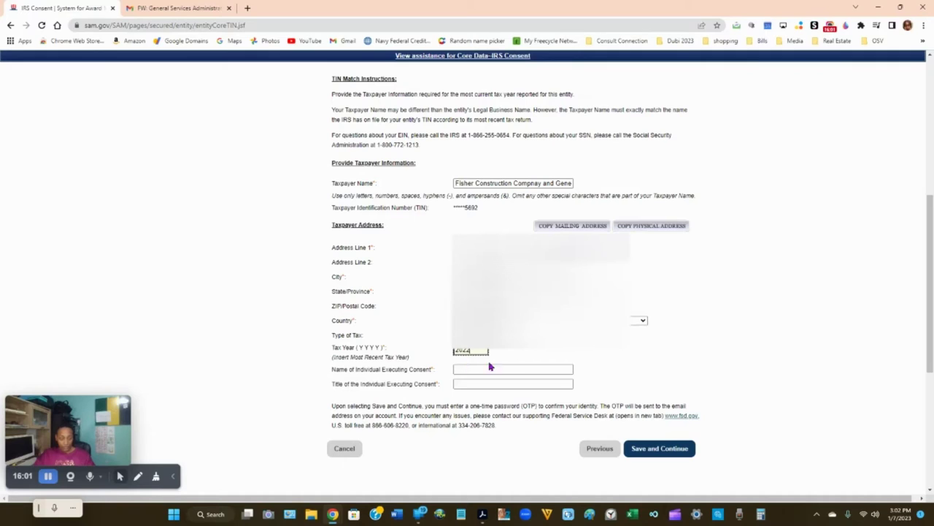
Enter the consenting individual's full name, correcting a misspelled first name
left_click(496, 370)
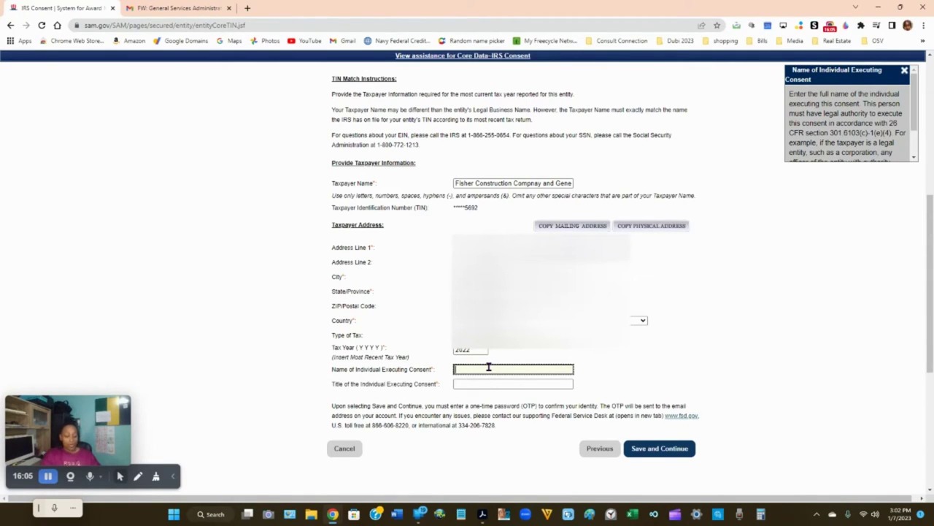
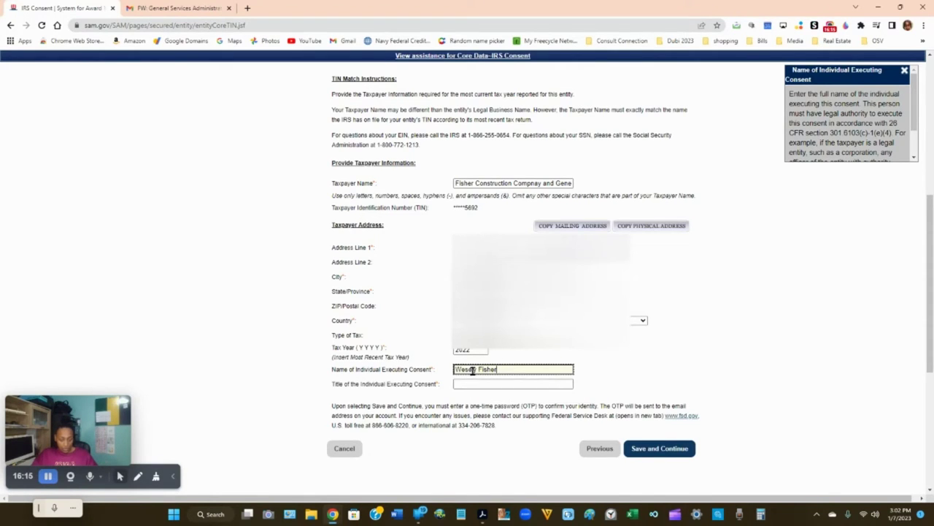
left_click_drag(476, 369, 447, 369)
type("Wesley")
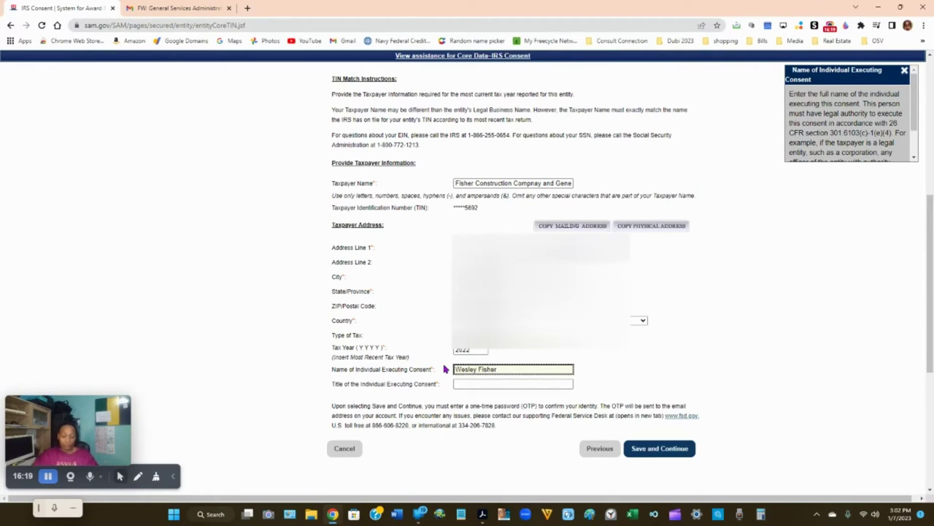
left_click(380, 391)
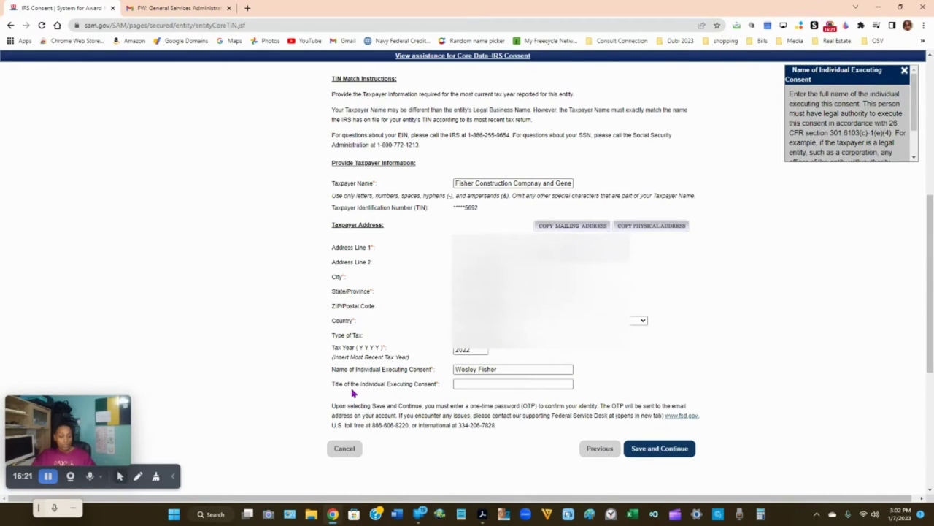
Set the consenting individual's title to Owner and save the taxpayer details
left_click(474, 385)
type("O")
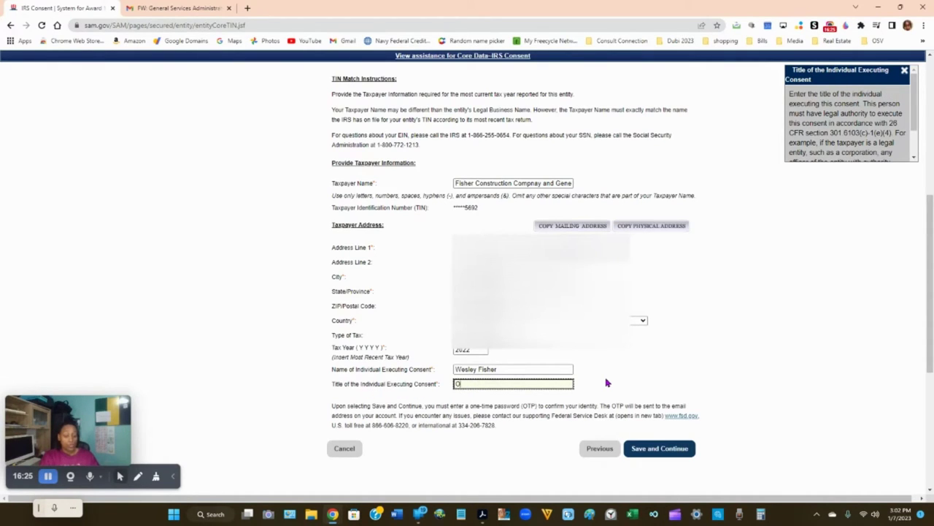
type("wner")
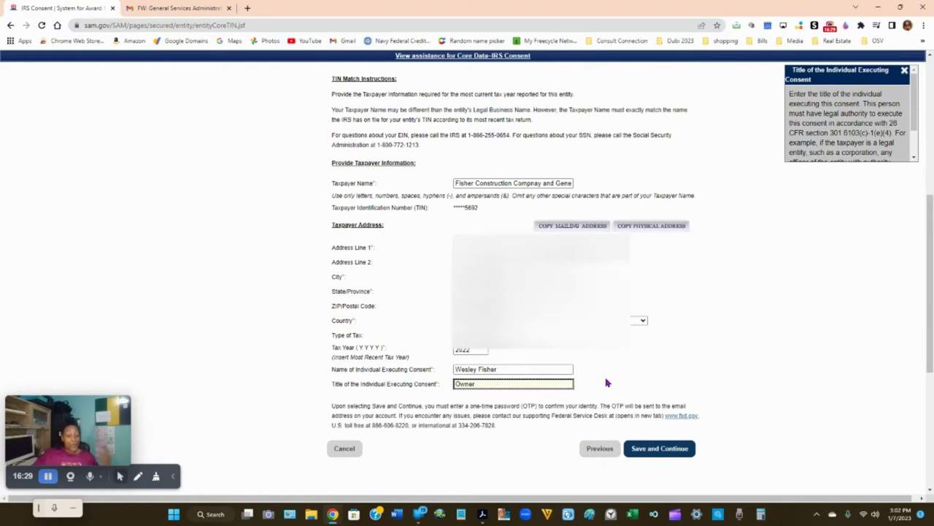
scroll(628, 406, "up", 3)
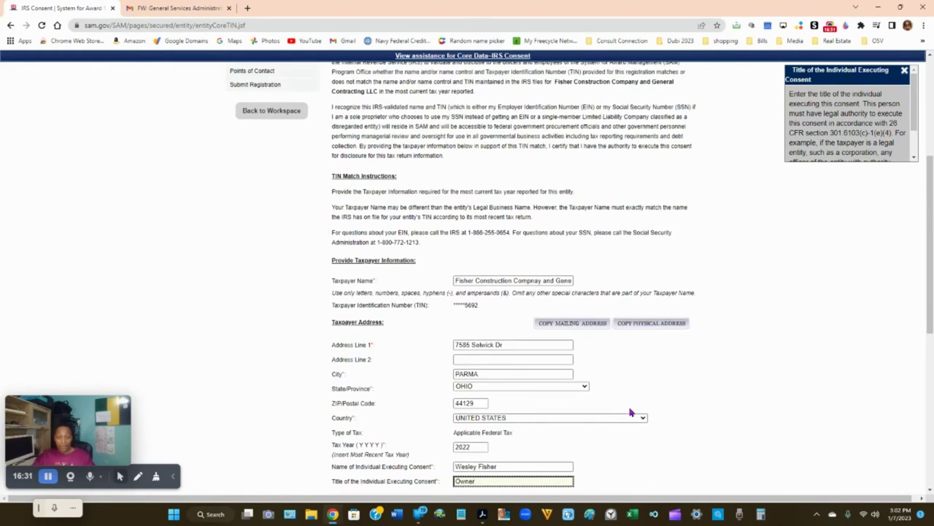
scroll(633, 411, "down", 5)
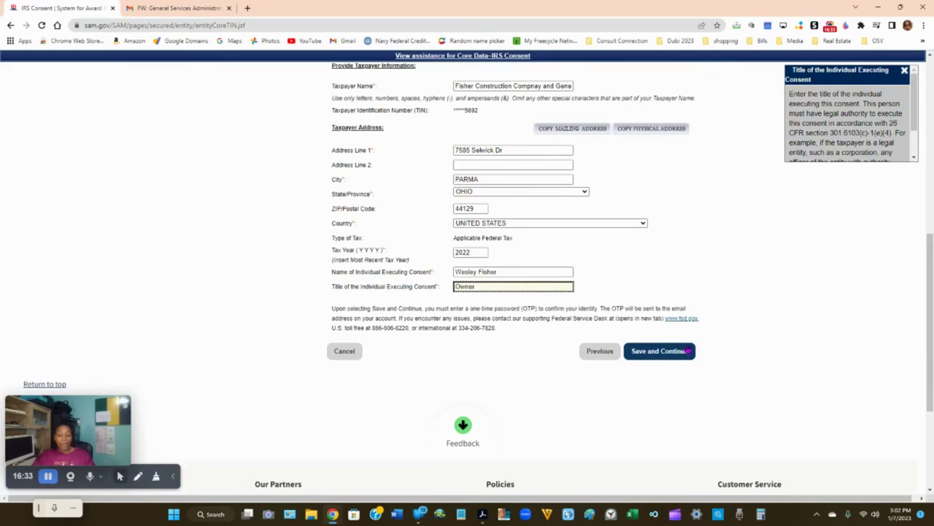
left_click(647, 353)
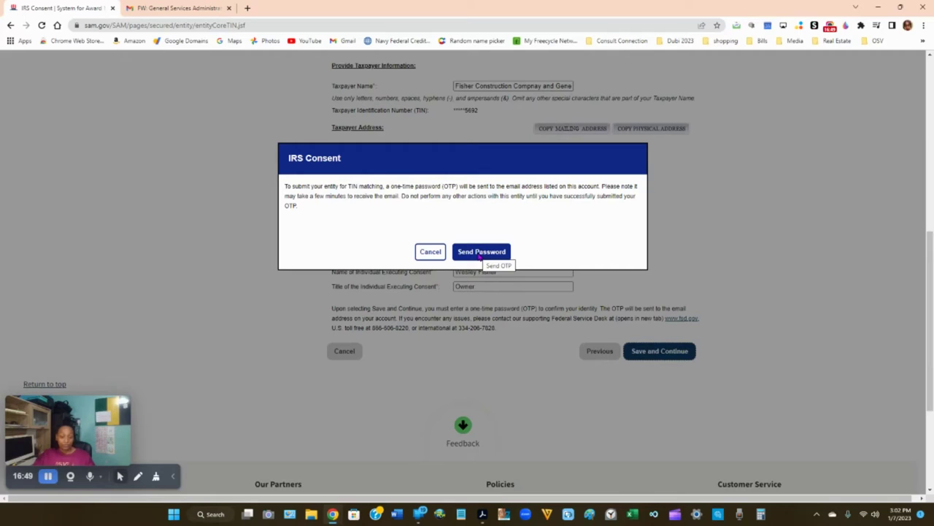
Have a one-time password emailed, enter the received code, and confirm it
left_click(481, 251)
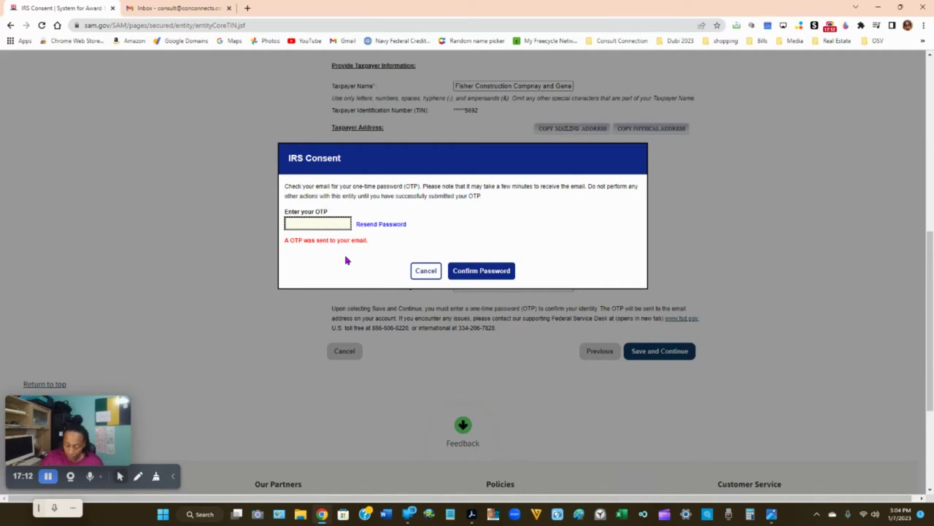
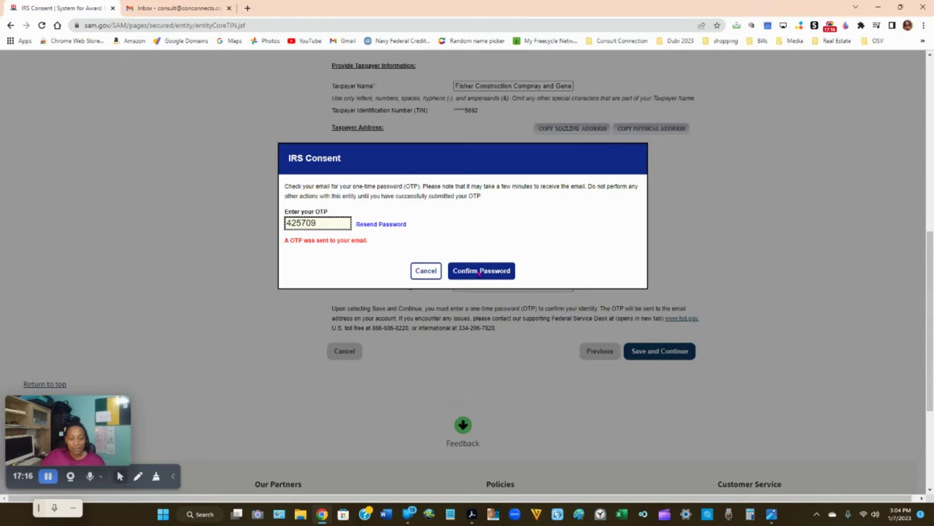
left_click(479, 272)
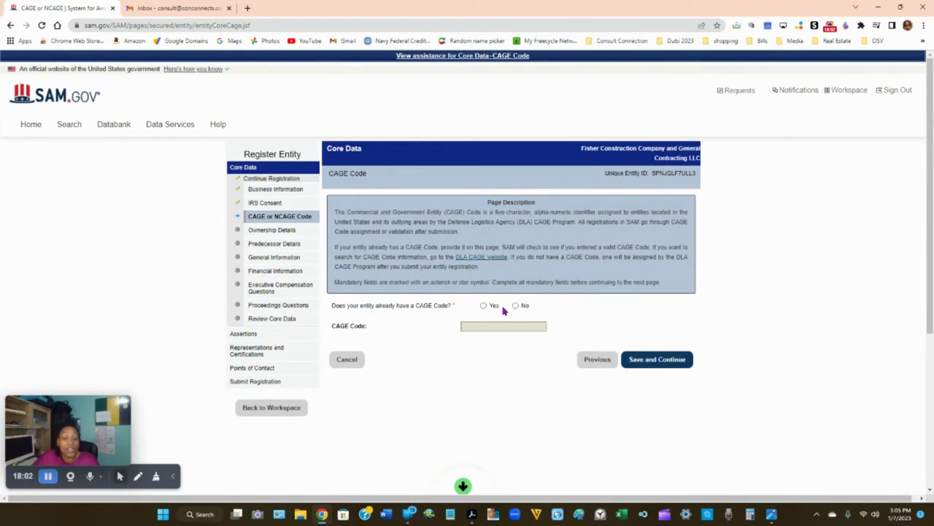
Answer No to having a CAGE Code and save the page
left_click(515, 306)
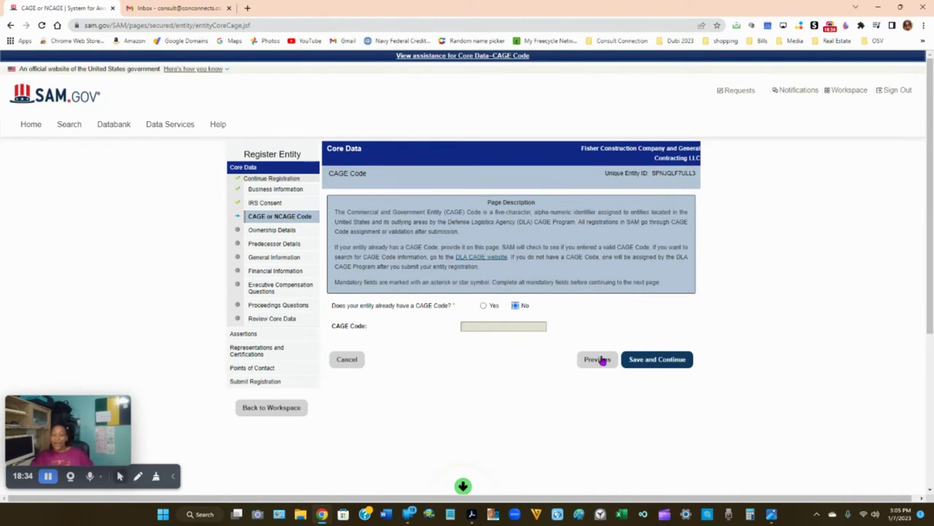
left_click(664, 360)
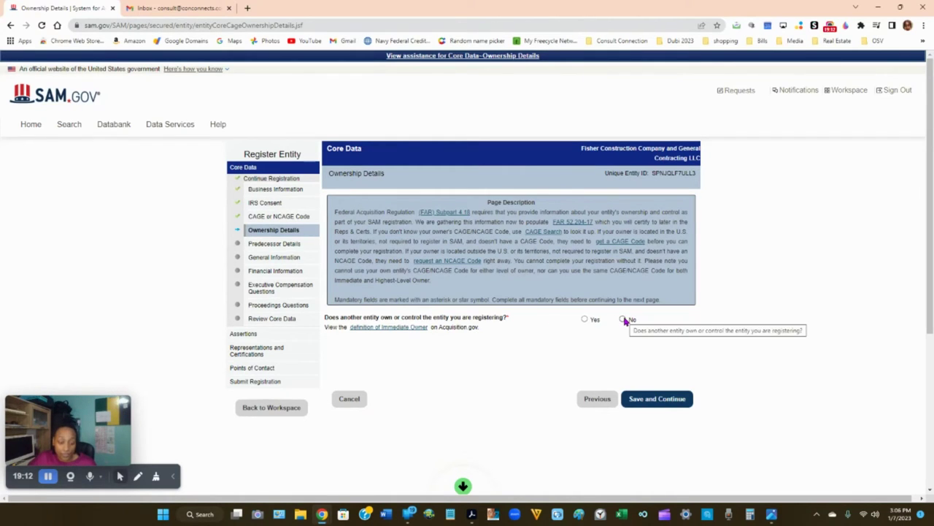
Answer No to another entity owning or controlling the business, then save
left_click(624, 319)
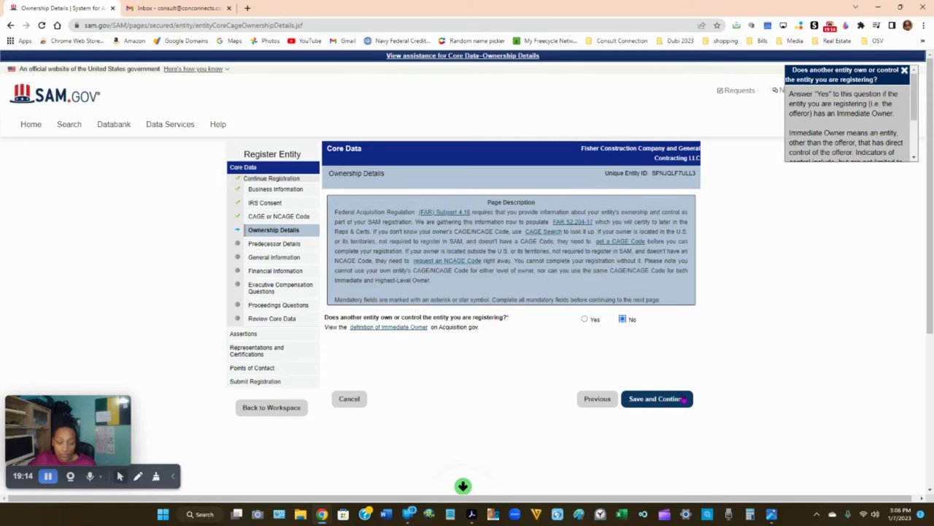
left_click(659, 398)
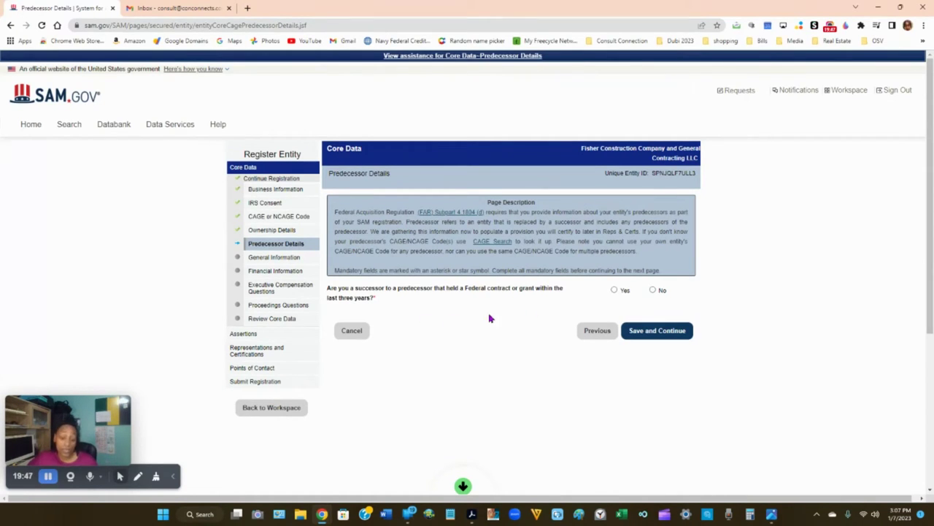
Answer No to having a predecessor with Federal contracts, then save
left_click(653, 290)
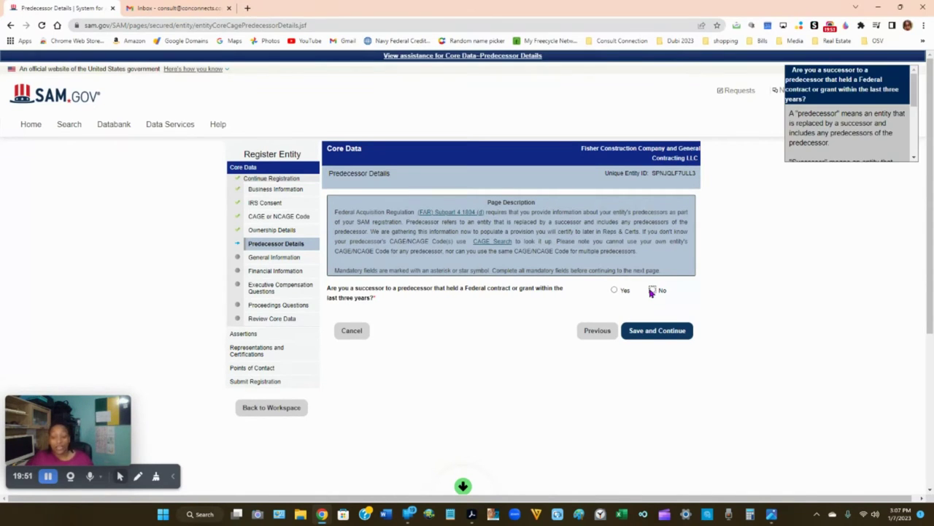
left_click(657, 332)
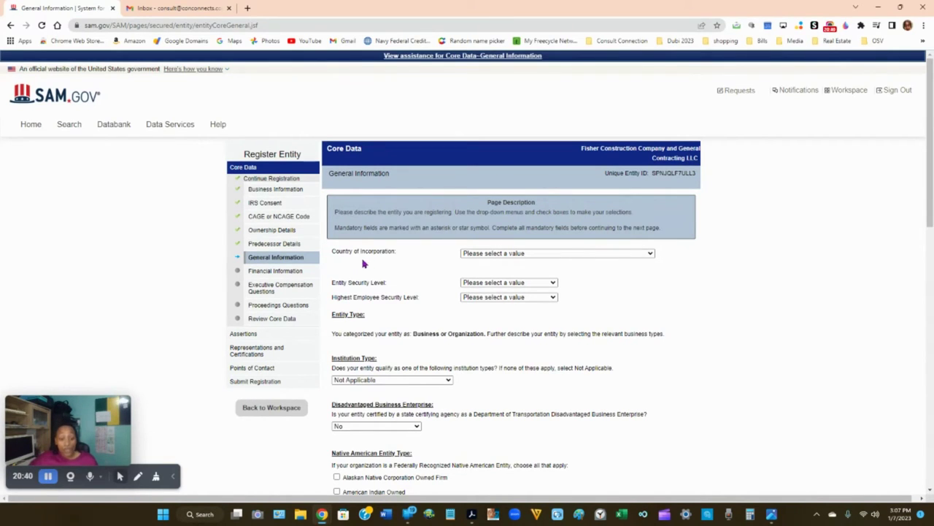
Choose UNITED STATES as country of incorporation and OHIO as state of incorporation
left_click(575, 255)
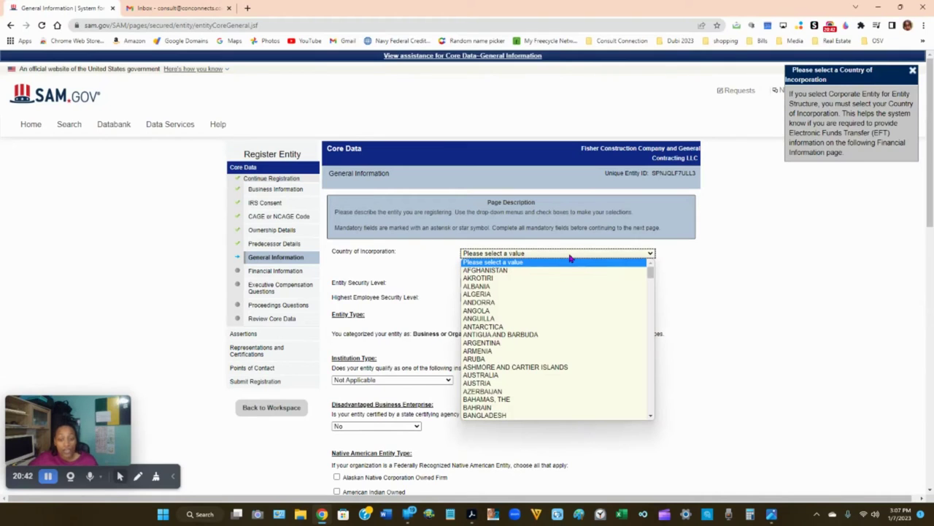
scroll(571, 300, "down", 20)
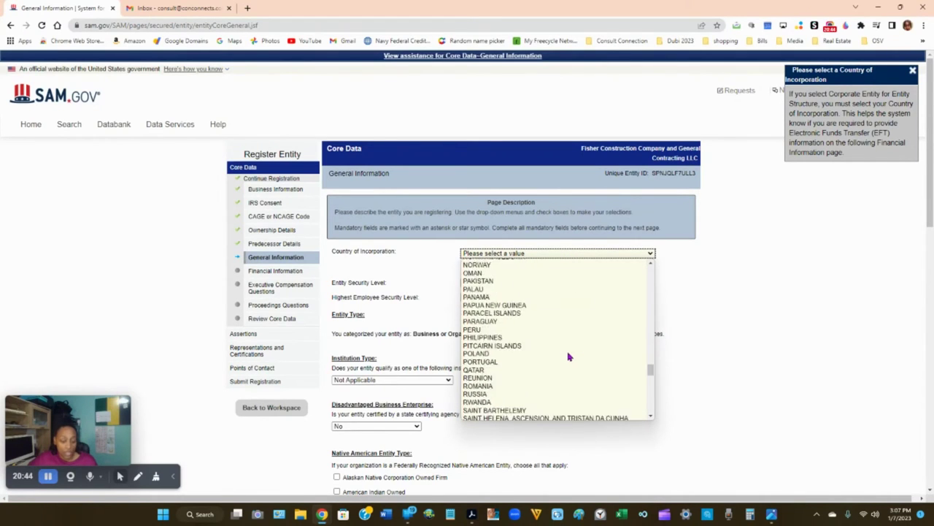
left_click(518, 302)
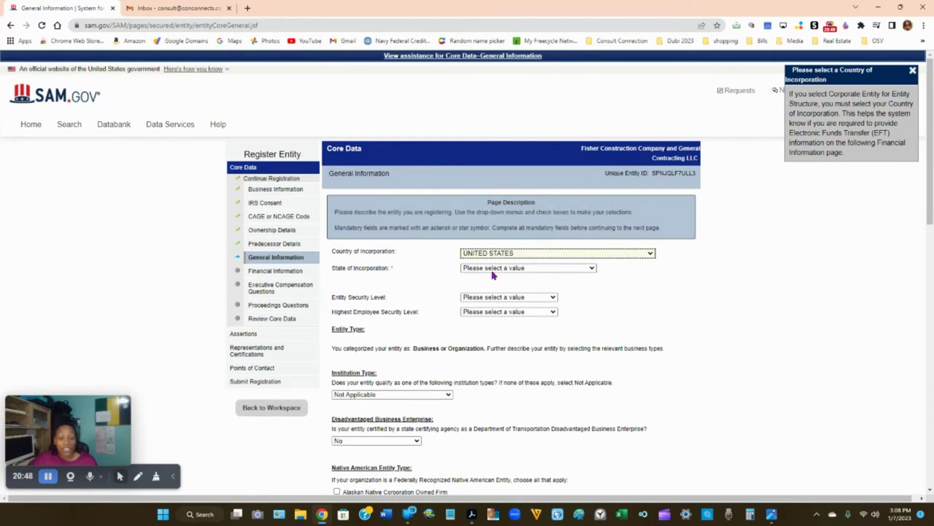
left_click(529, 269)
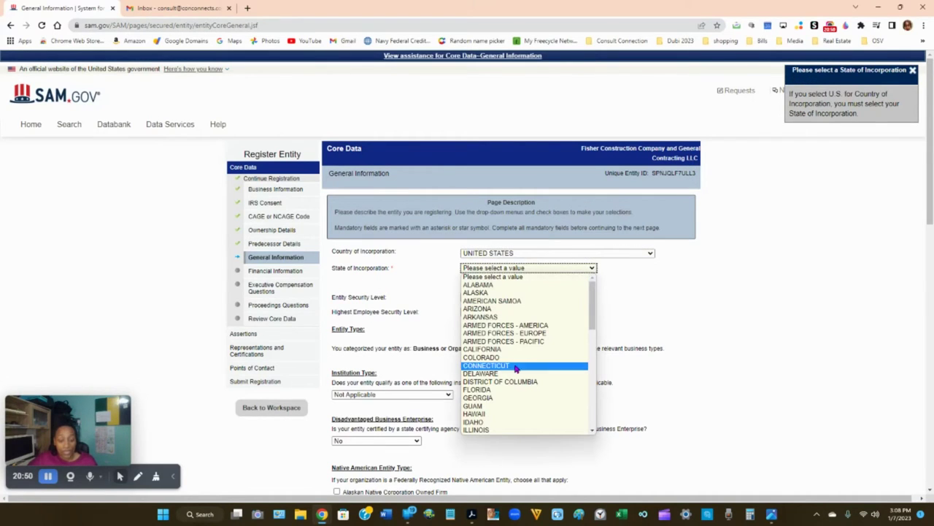
scroll(504, 428, "down", 5)
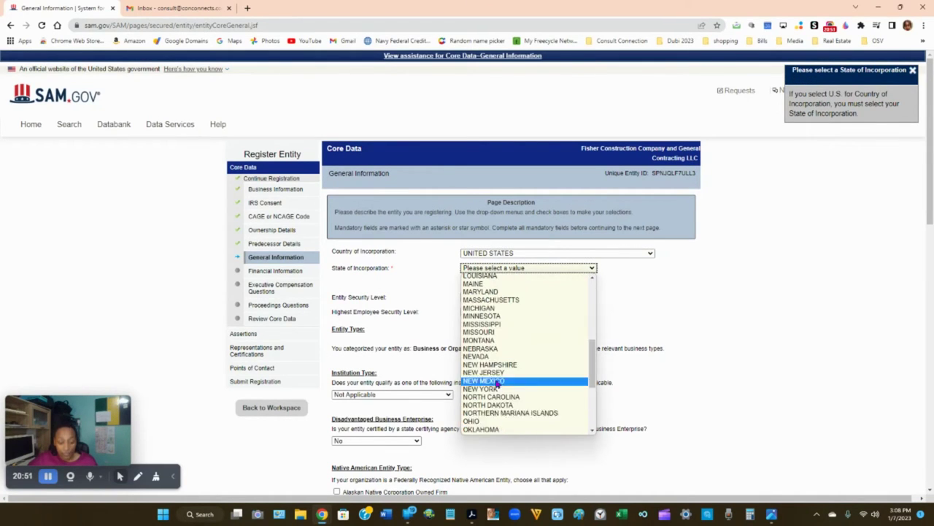
left_click(487, 421)
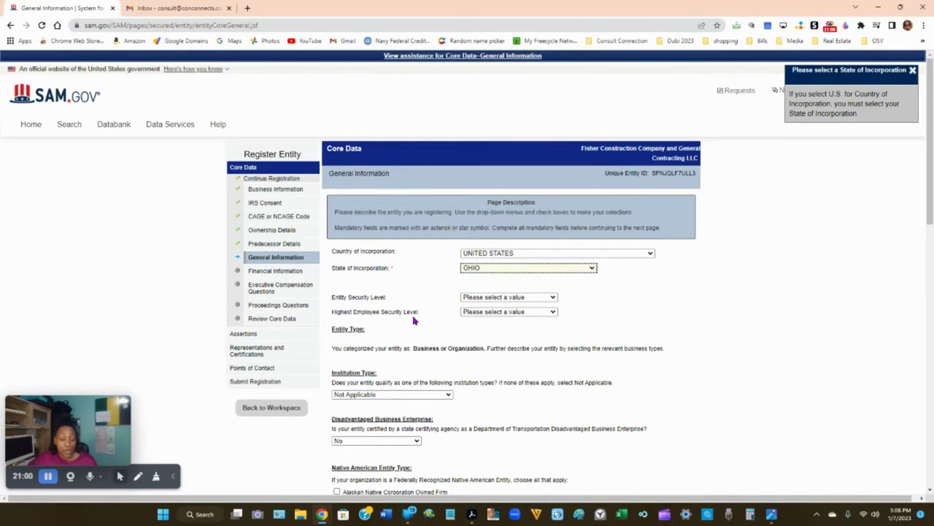
scroll(471, 317, "down", 3)
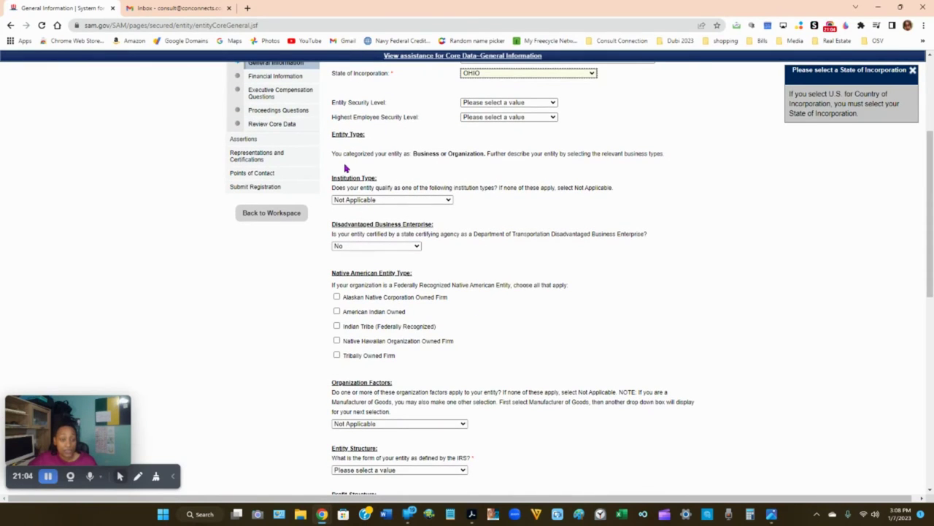
Keep Institution Type as Not Applicable, then bring up the Organization Factors list
left_click(376, 200)
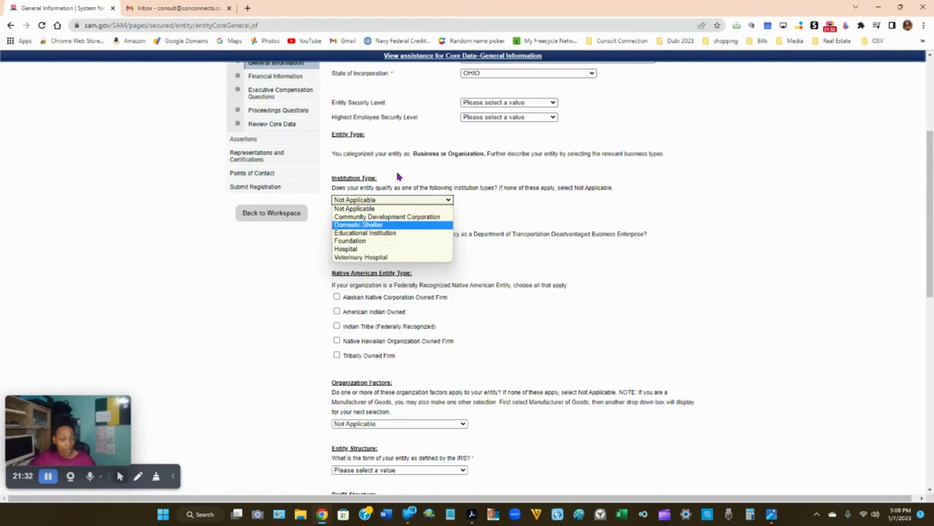
left_click(365, 208)
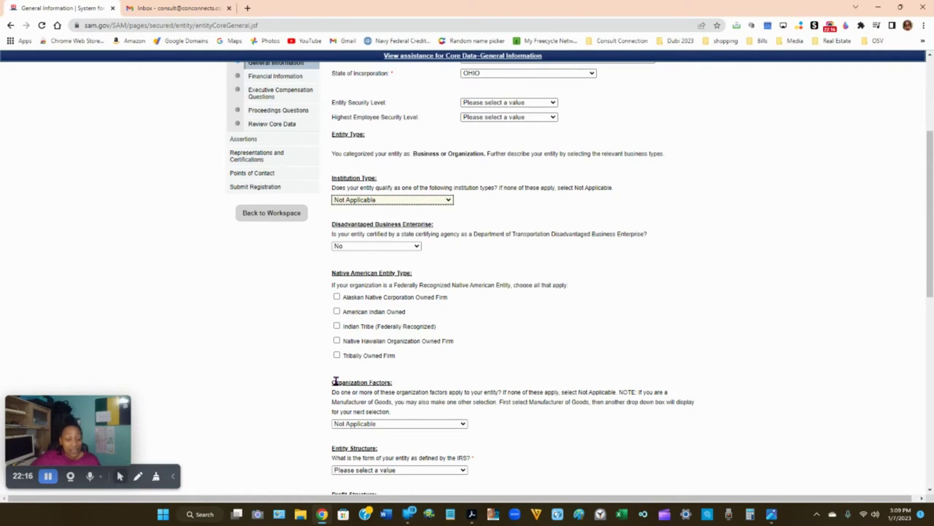
scroll(533, 296, "down", 3)
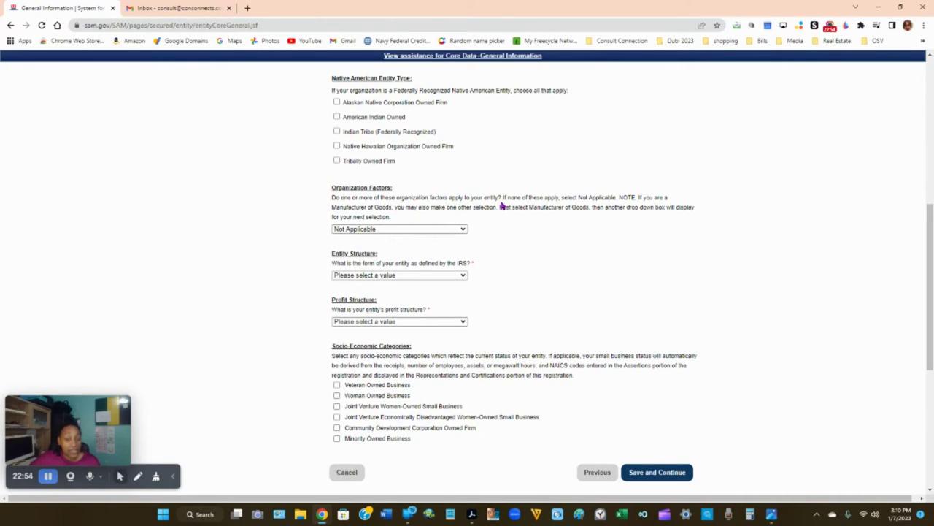
left_click(454, 229)
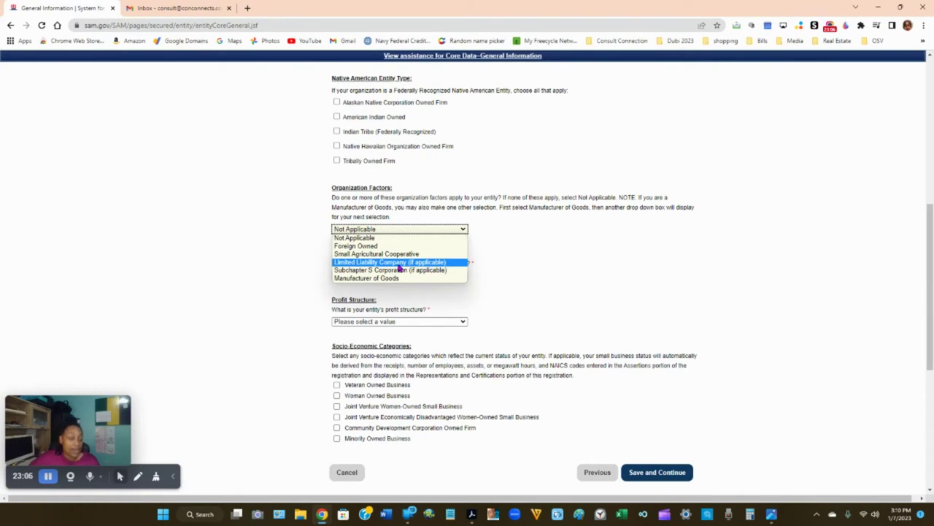
left_click(400, 265)
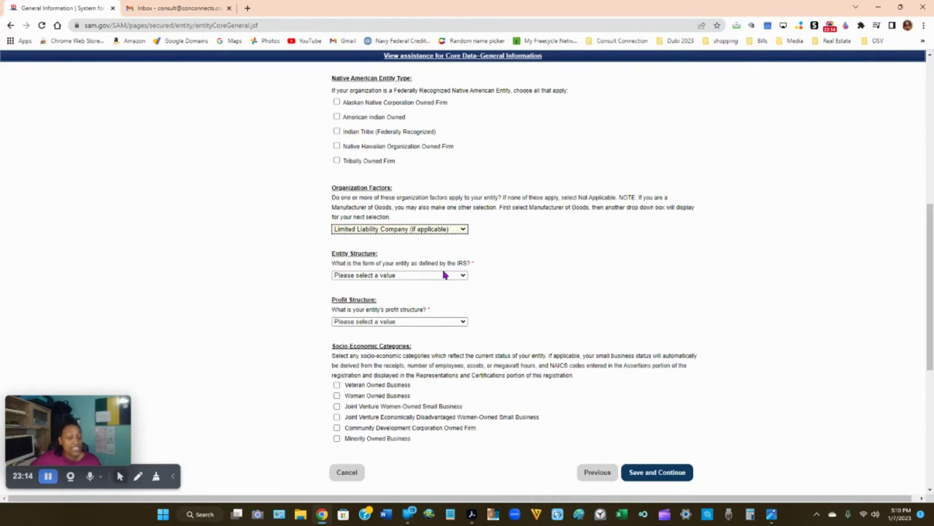
left_click(439, 275)
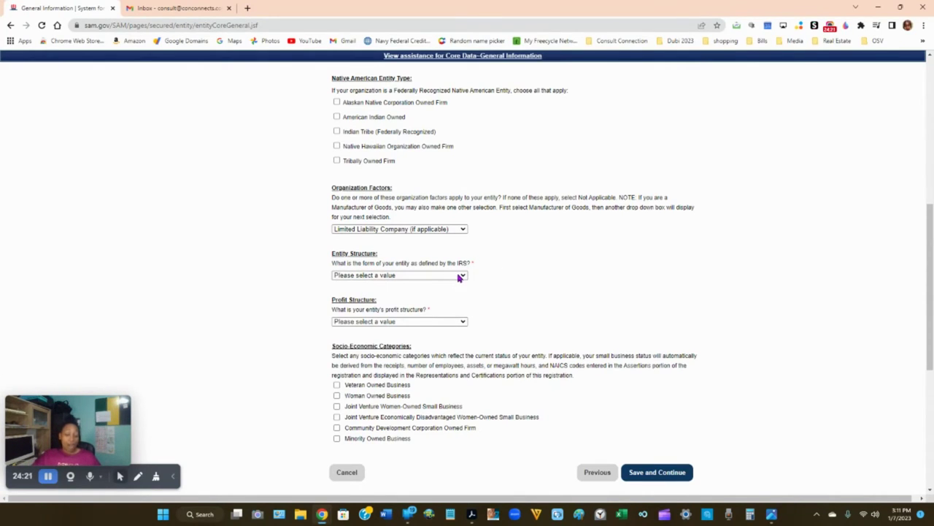
Open the Entity Structure dropdown list
left_click(459, 275)
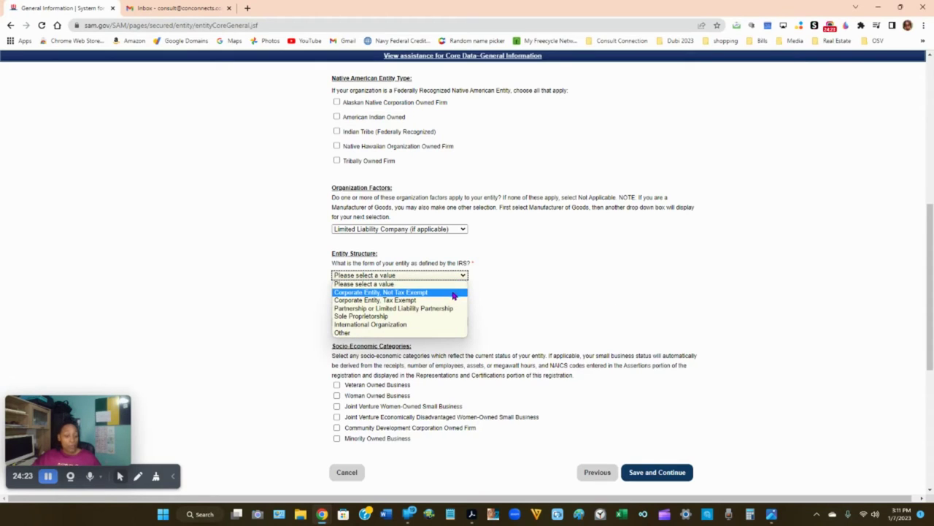
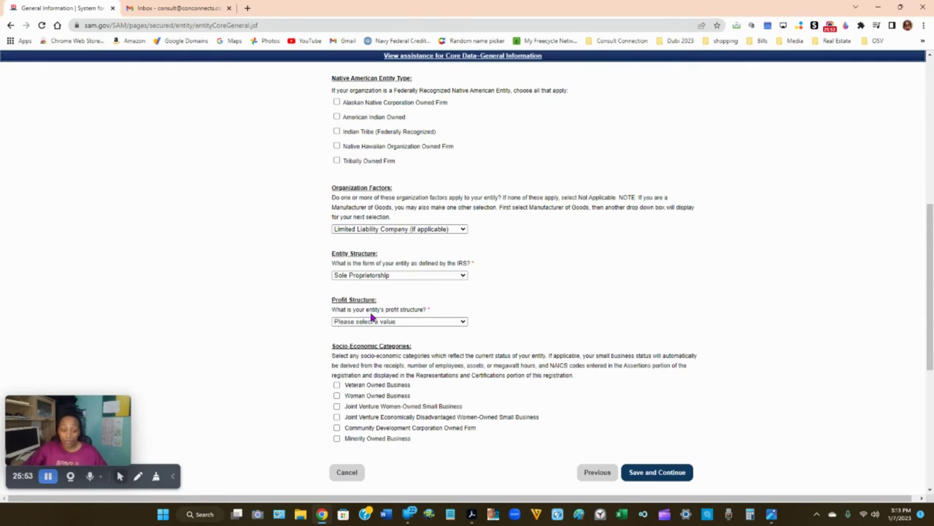
Set Profit Structure to For-Profit Organization, mark Minority Owned Business as Black American Owned, and save
scroll(371, 317, "down", 1)
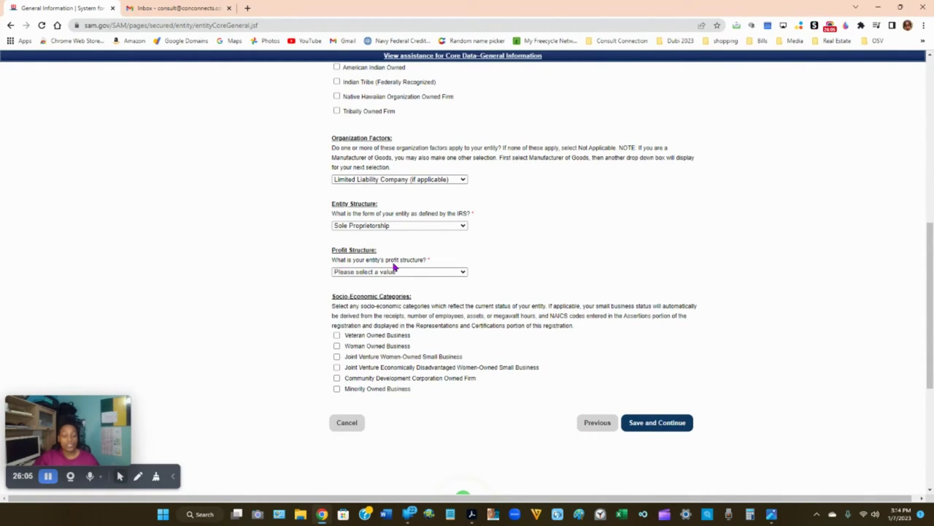
left_click(462, 273)
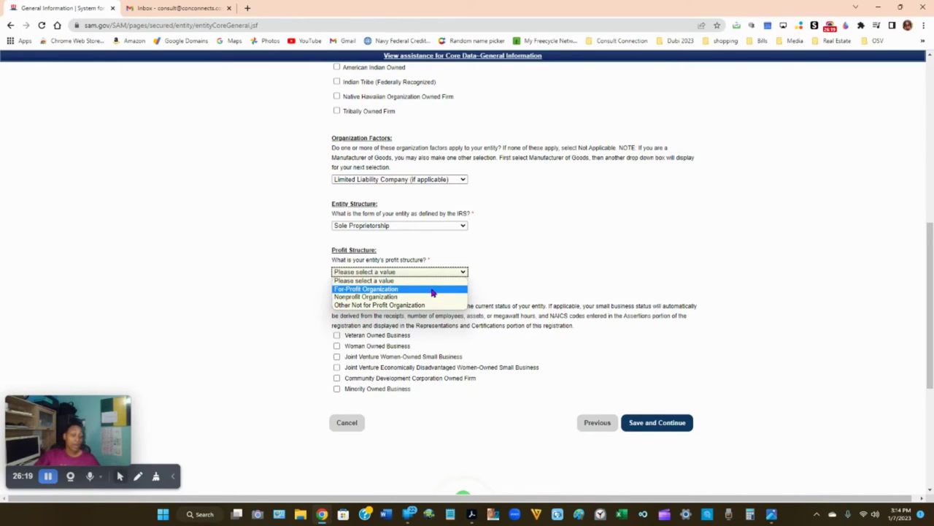
left_click(432, 292)
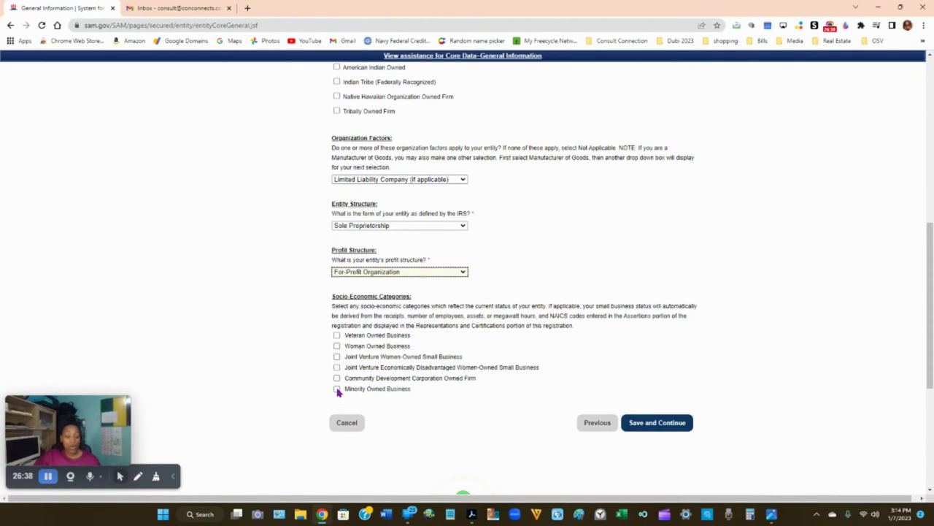
left_click(336, 391)
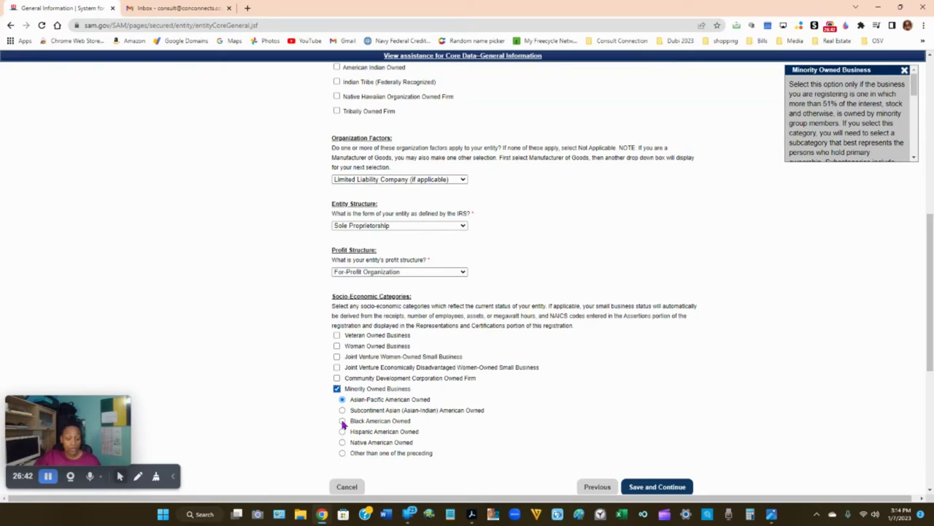
left_click(342, 420)
scroll(642, 375, "down", 2)
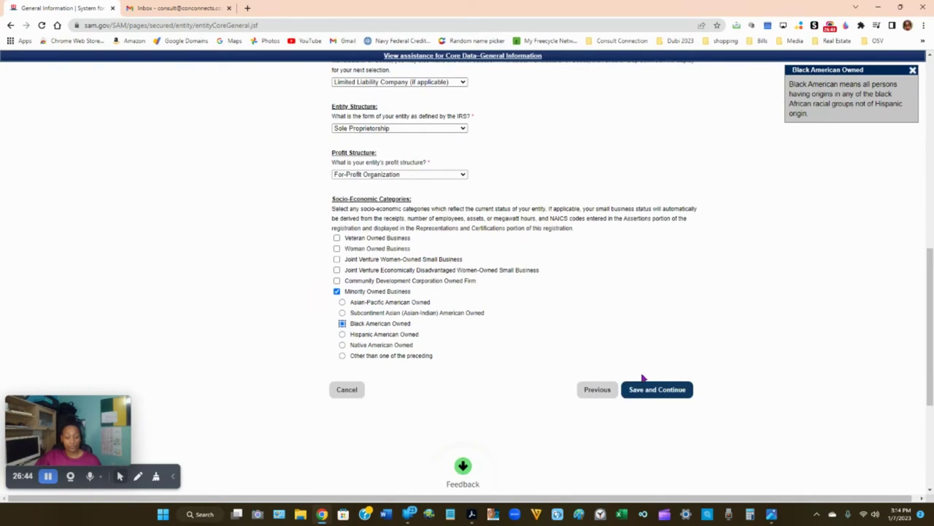
left_click(658, 391)
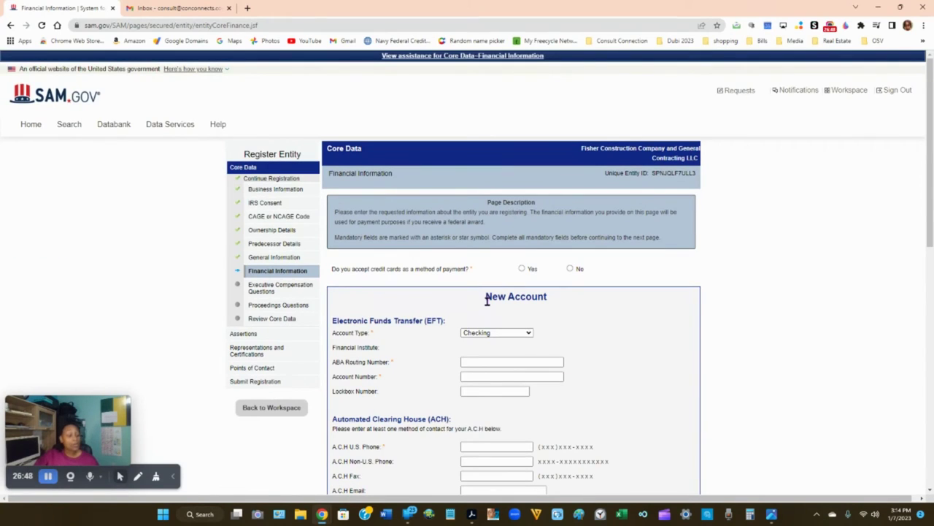
Answer Yes to accepting credit cards, choose the account type for the banking details, and save
scroll(488, 309, "down", 2)
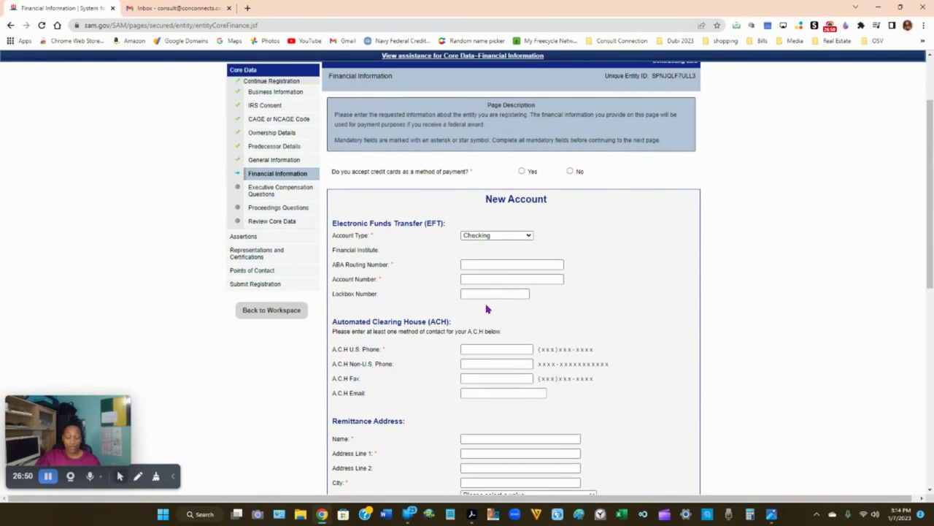
scroll(486, 300, "up", 2)
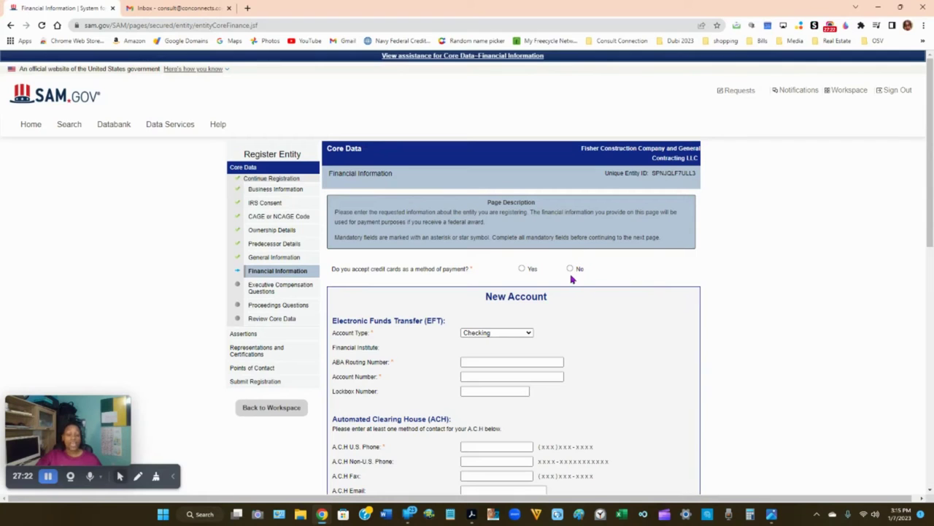
left_click(522, 268)
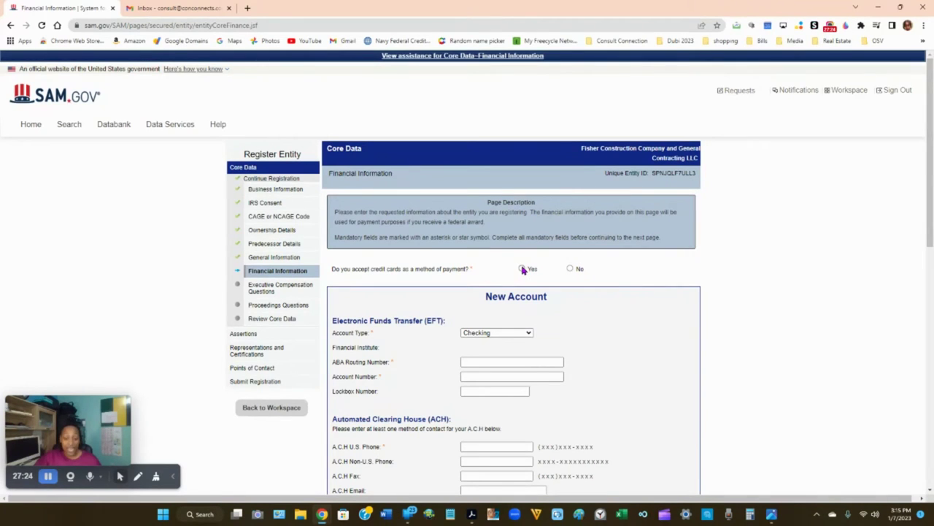
scroll(512, 347, "down", 2)
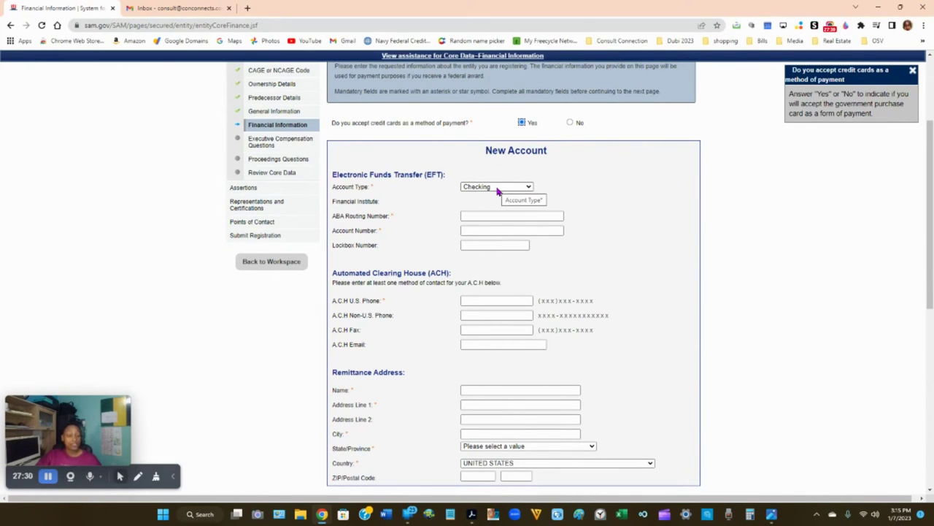
left_click(497, 190)
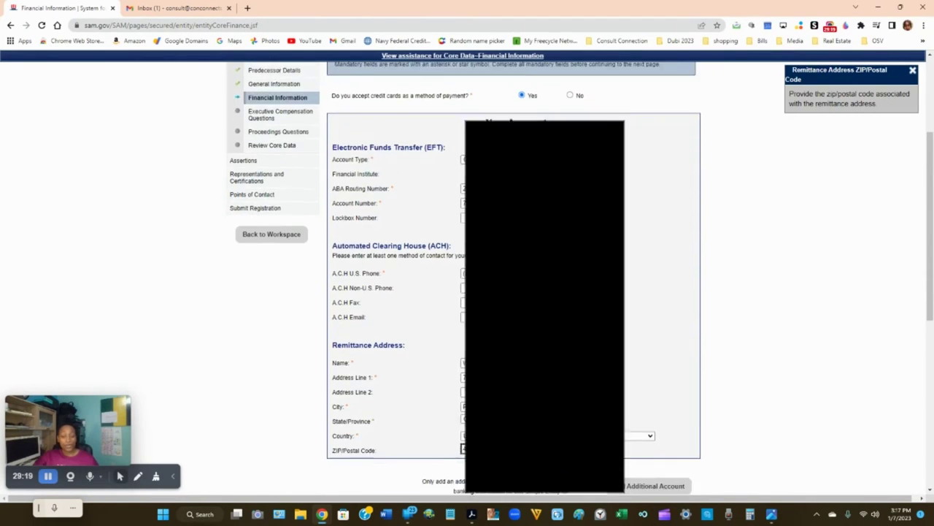
scroll(563, 379, "down", 4)
scroll(562, 378, "down", 2)
left_click(657, 240)
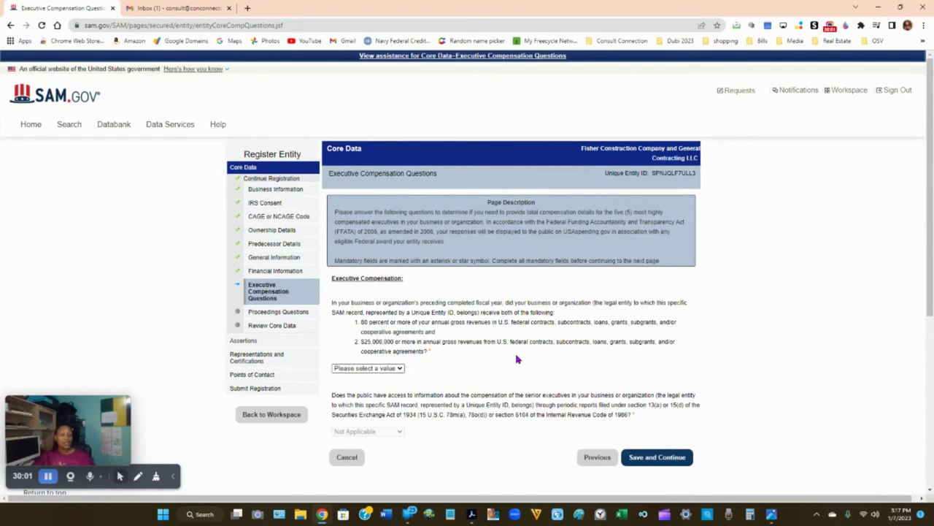
Answer No to the executive compensation revenue threshold question and save
left_click(386, 368)
left_click(377, 394)
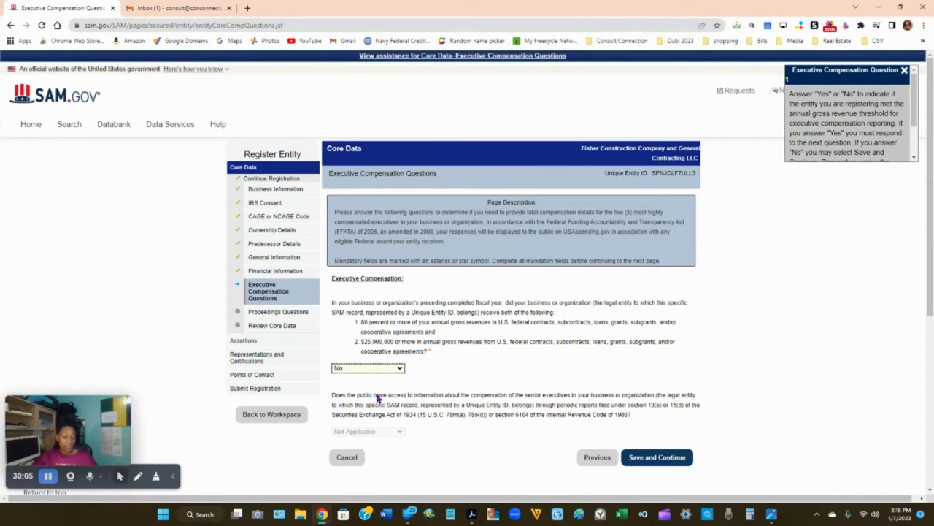
left_click(672, 457)
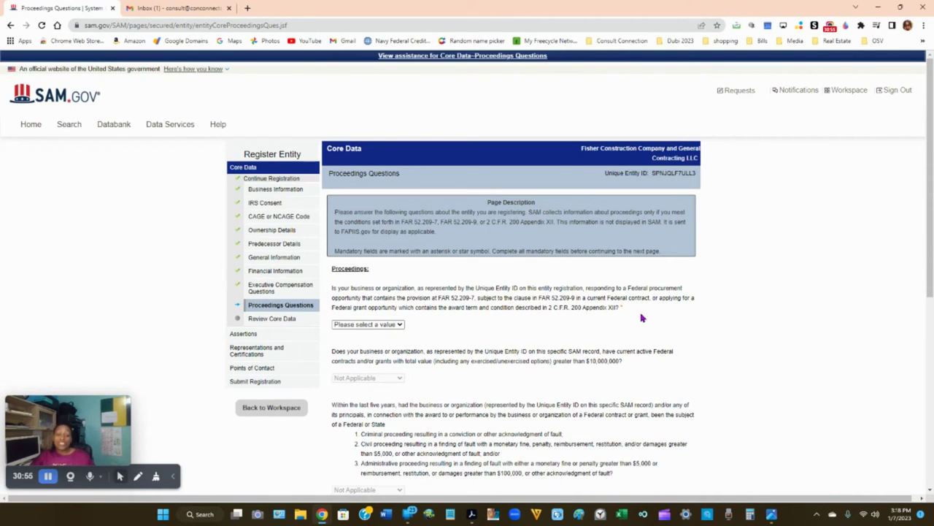
Answer No to Proceedings Question 1, leaving the follow-ups Not Applicable, and save
left_click(380, 326)
left_click(376, 348)
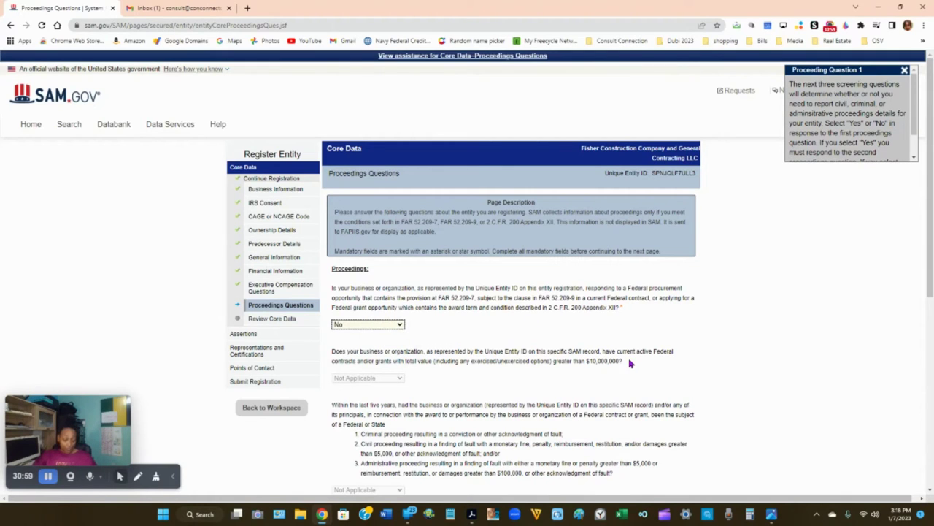
scroll(512, 367, "down", 3)
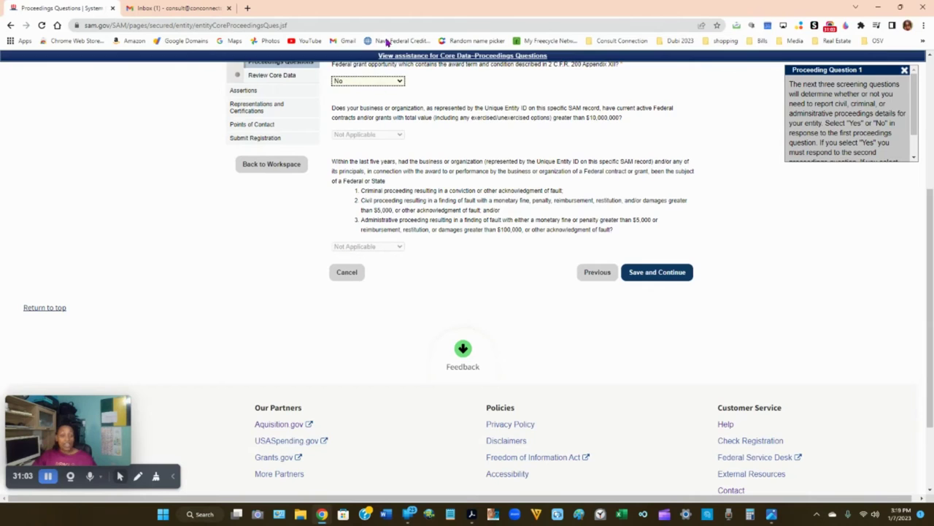
left_click(669, 274)
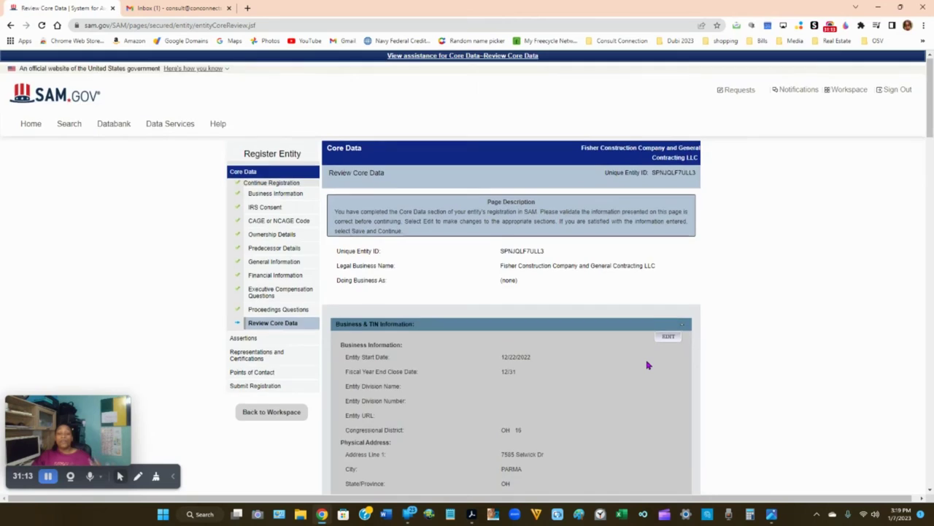
Look over the Review Core Data summary and confirm it with Save and Continue
scroll(647, 365, "down", 3)
scroll(646, 365, "down", 10)
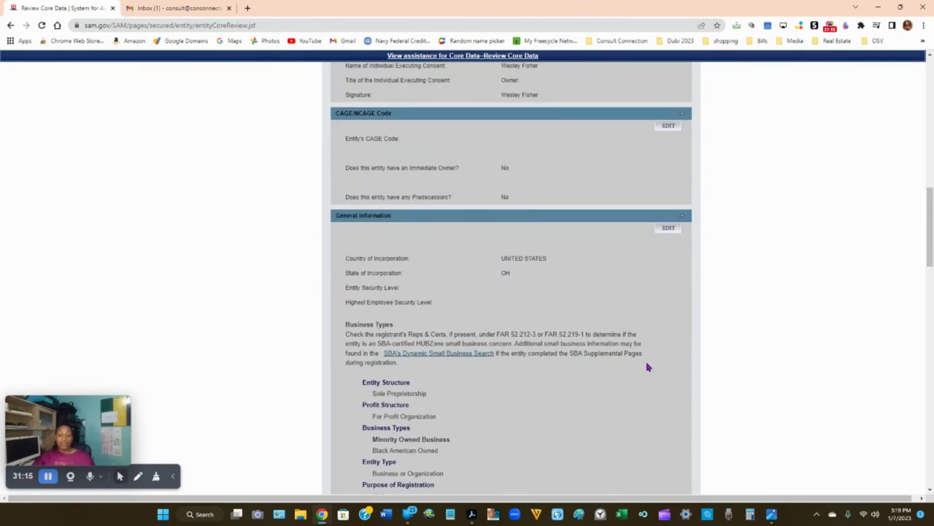
scroll(647, 367, "down", 12)
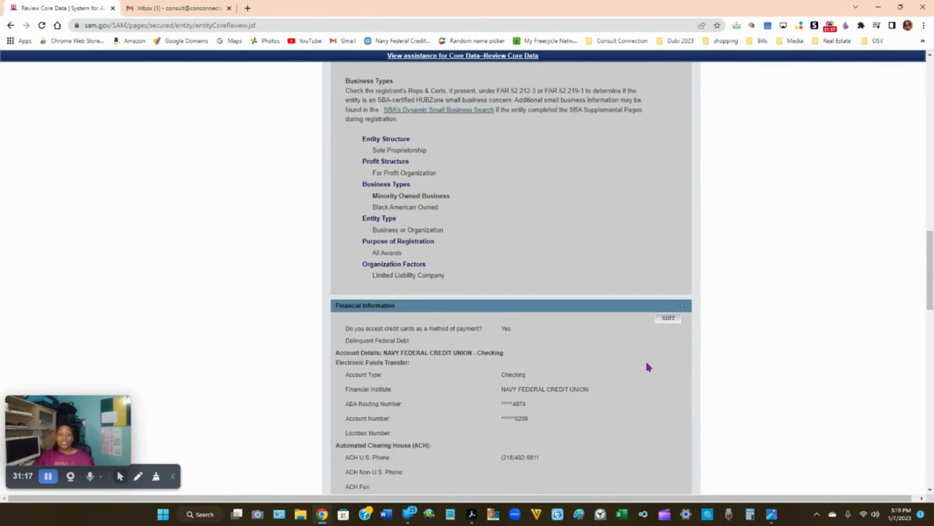
scroll(646, 367, "down", 3)
scroll(645, 365, "up", 2)
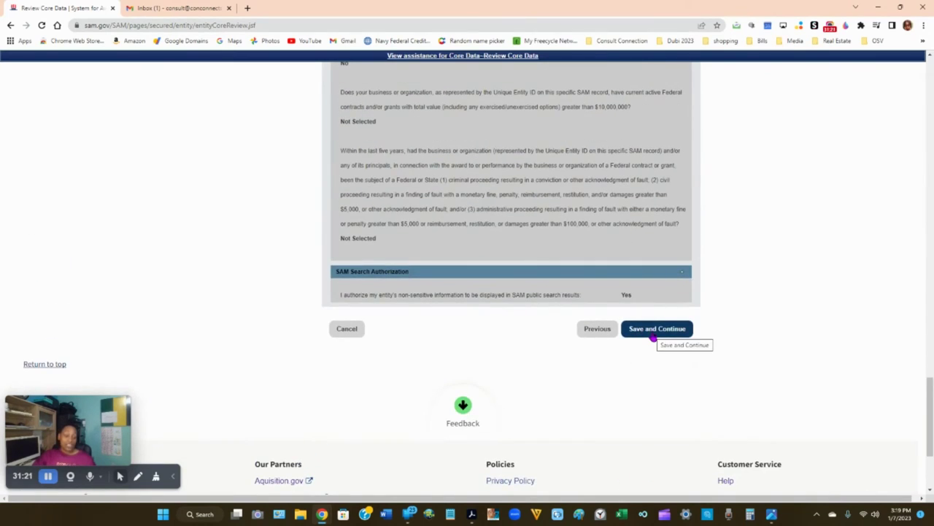
left_click(655, 329)
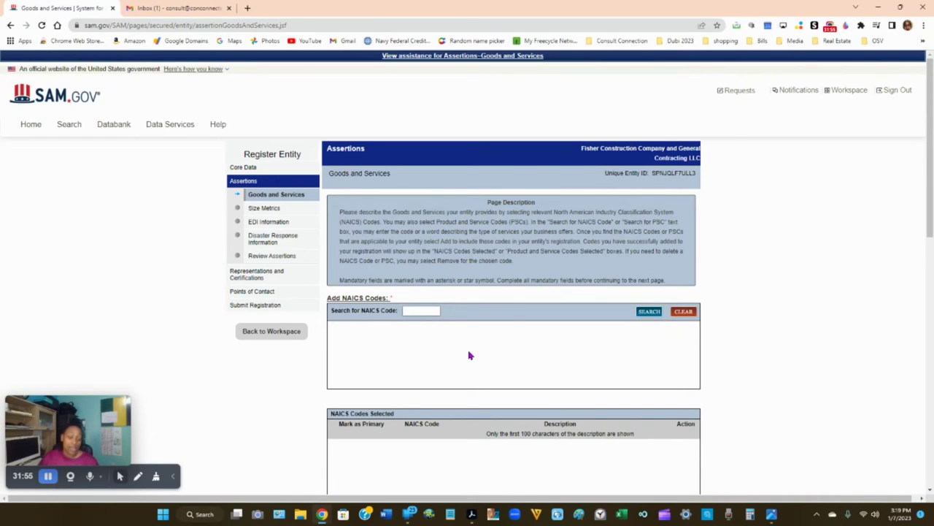
Search for NAICS code 812990 and add it to the selected codes
left_click(427, 311)
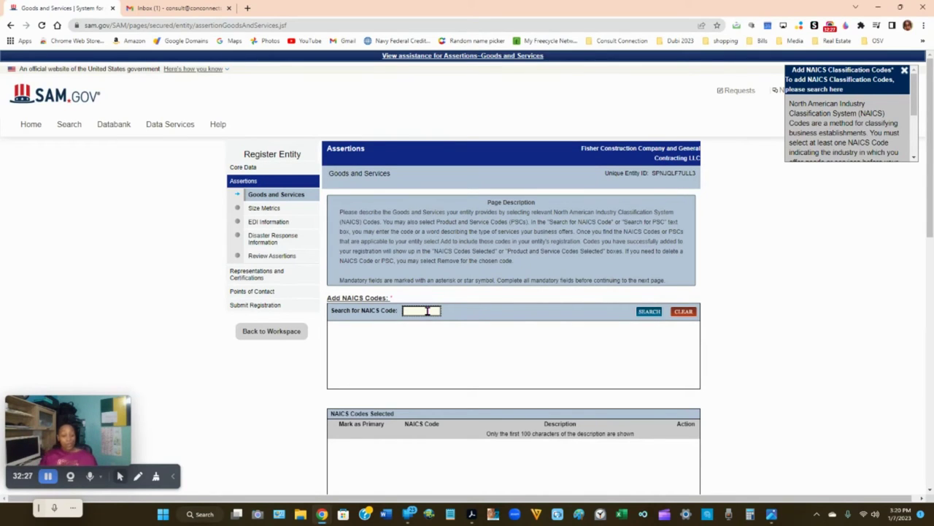
left_click(418, 311)
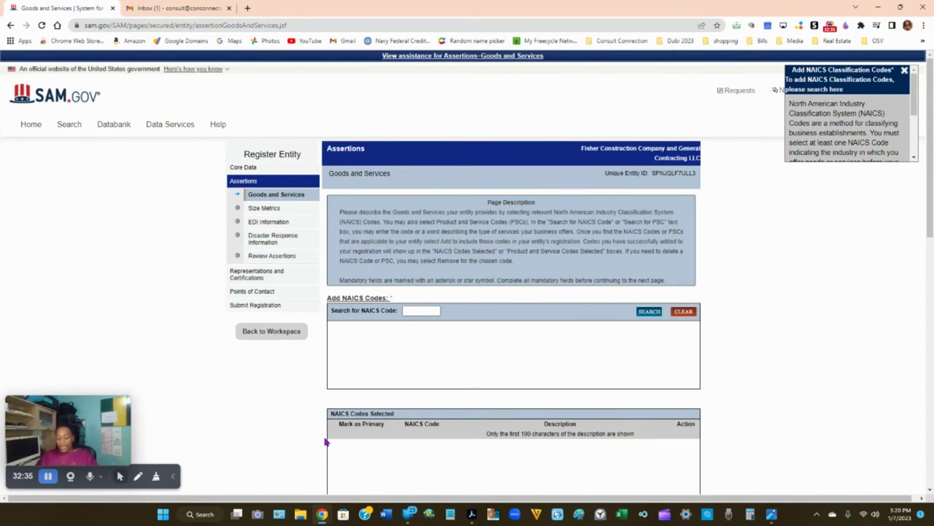
left_click(416, 311)
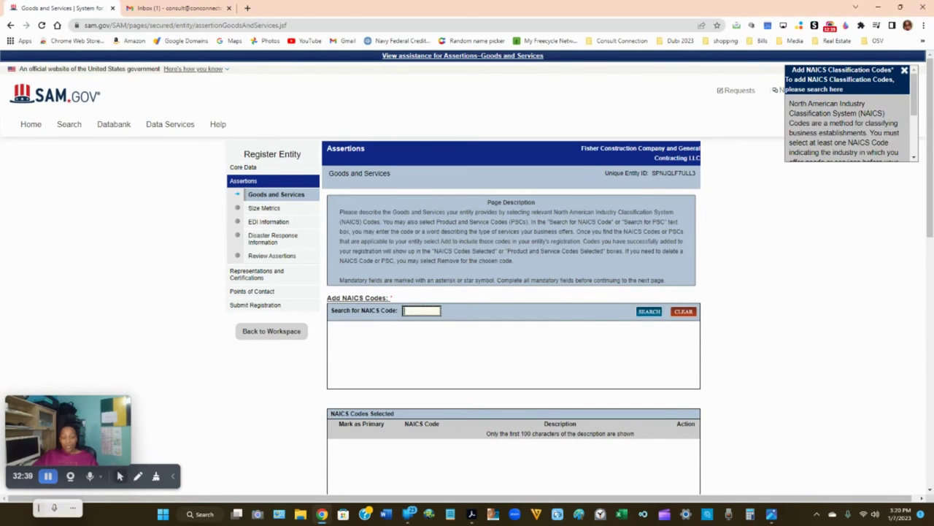
type("8")
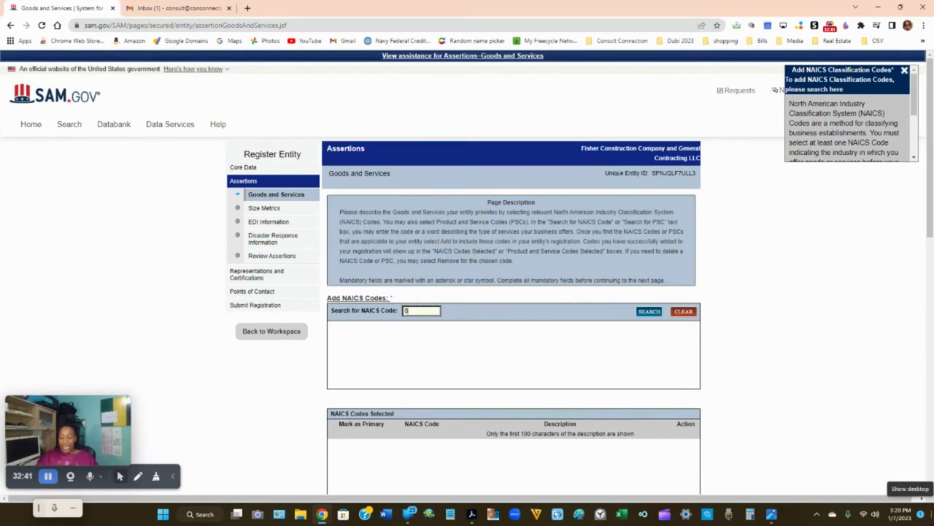
type("12990")
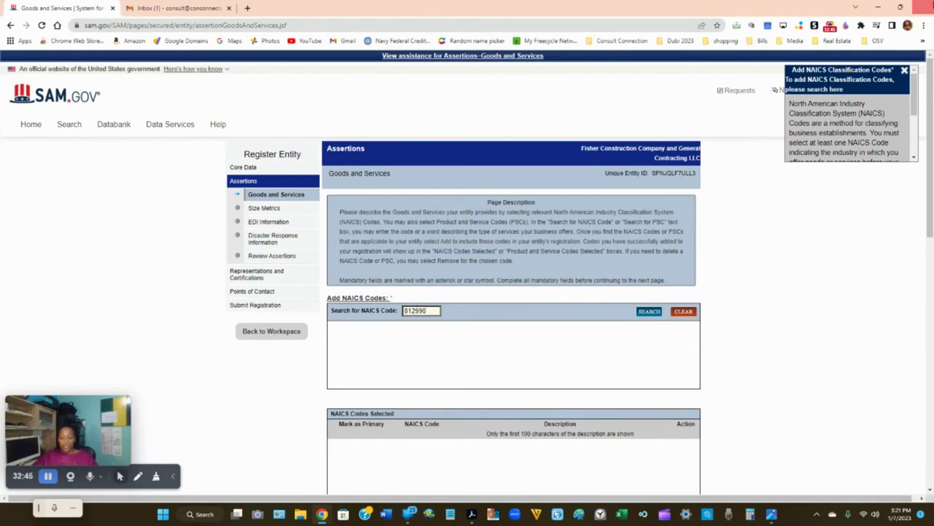
left_click(649, 311)
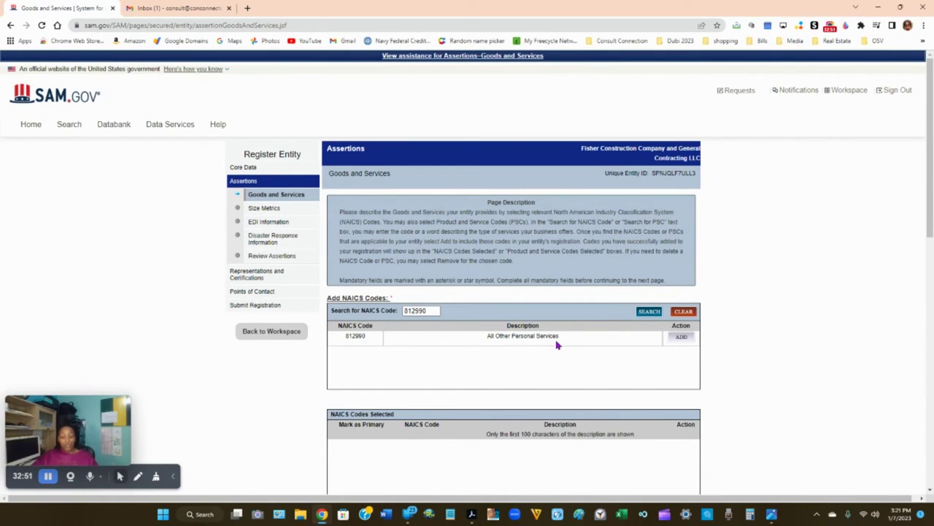
left_click(681, 338)
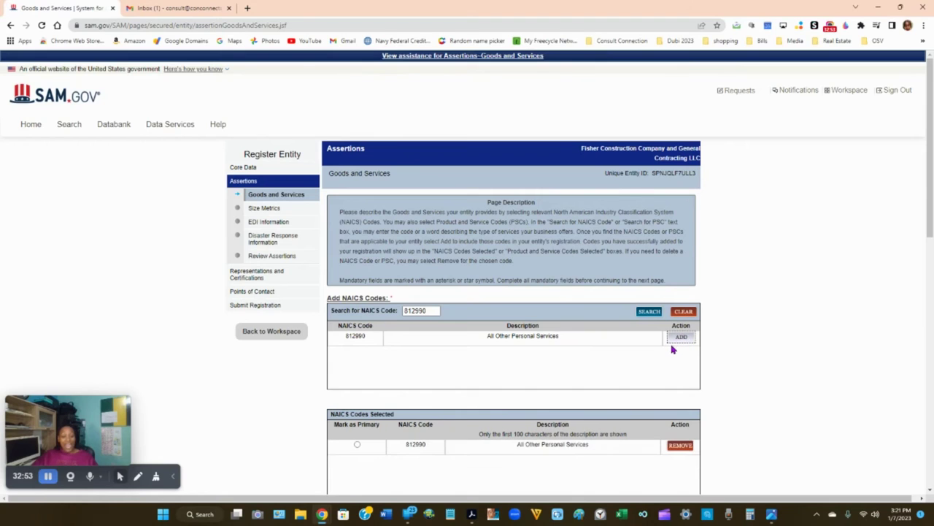
Mark 812990 All Other Personal Services as the primary NAICS code and save
scroll(499, 375, "down", 2)
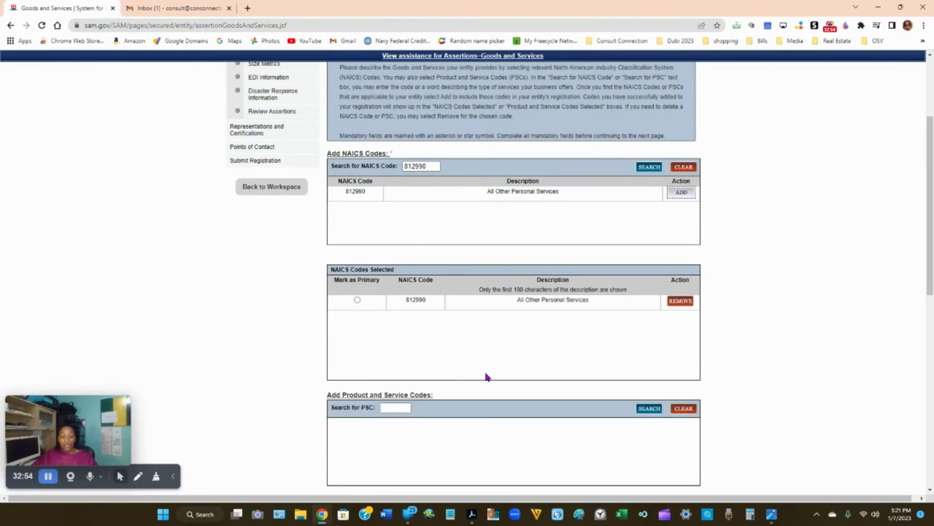
left_click(357, 299)
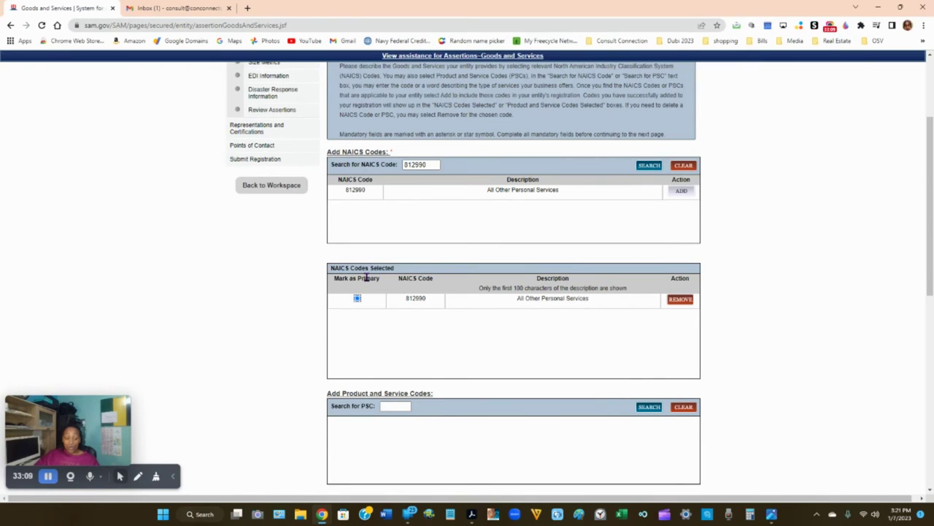
scroll(686, 291, "down", 3)
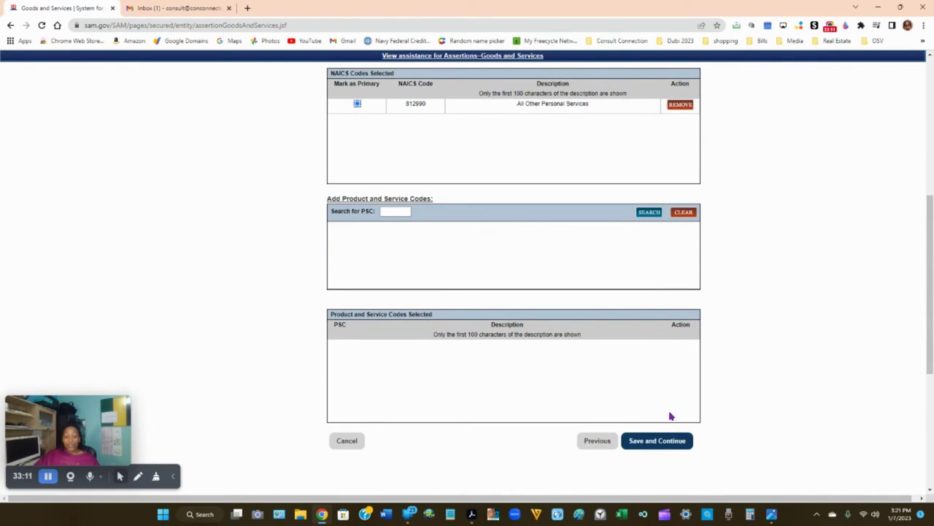
left_click(659, 443)
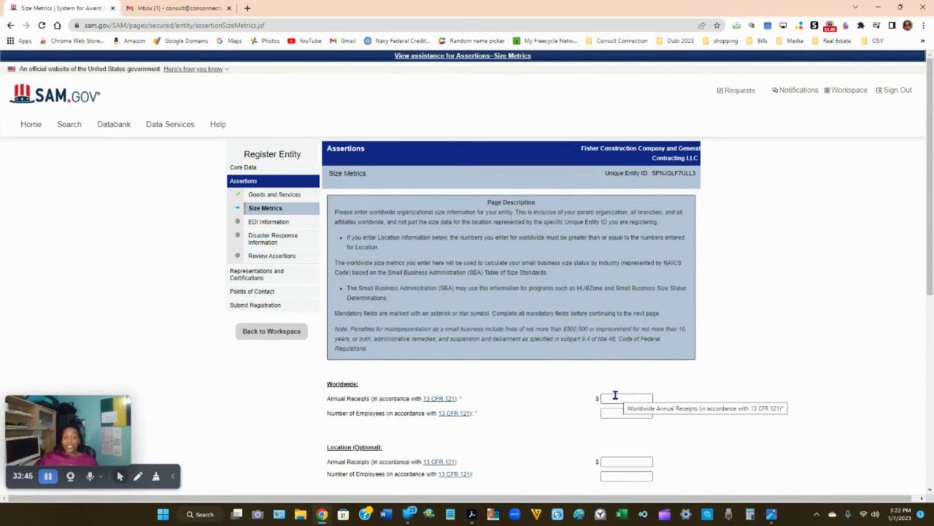
Enter 1 for Worldwide Annual Receipts and 0 for Number of Employees, then save
left_click(616, 398)
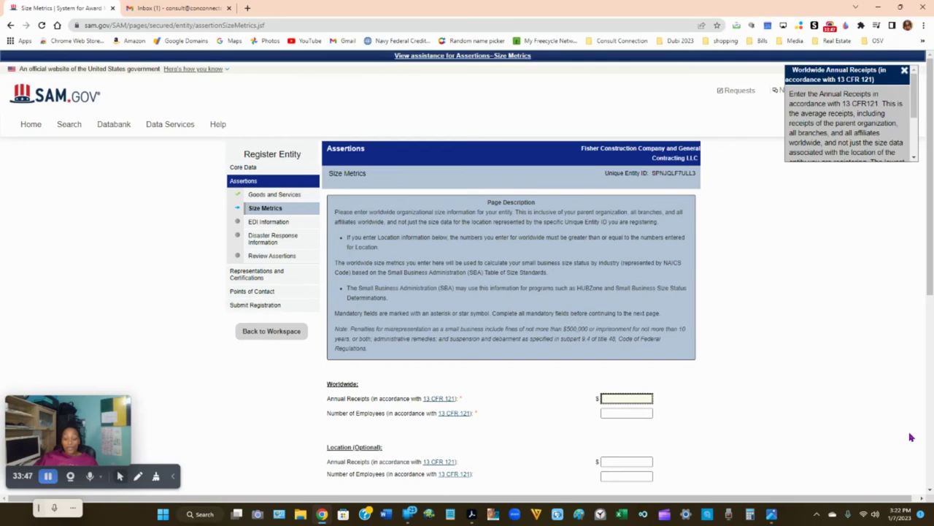
type("1")
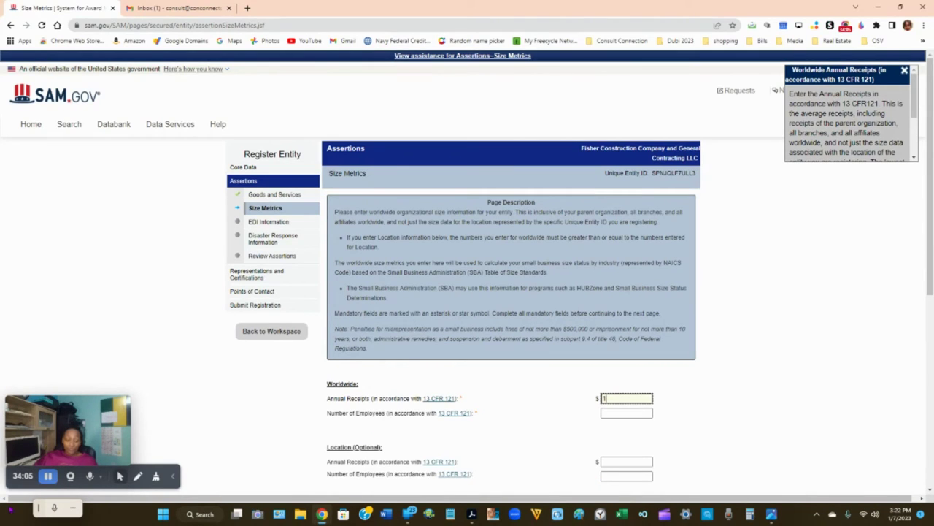
left_click(47, 476)
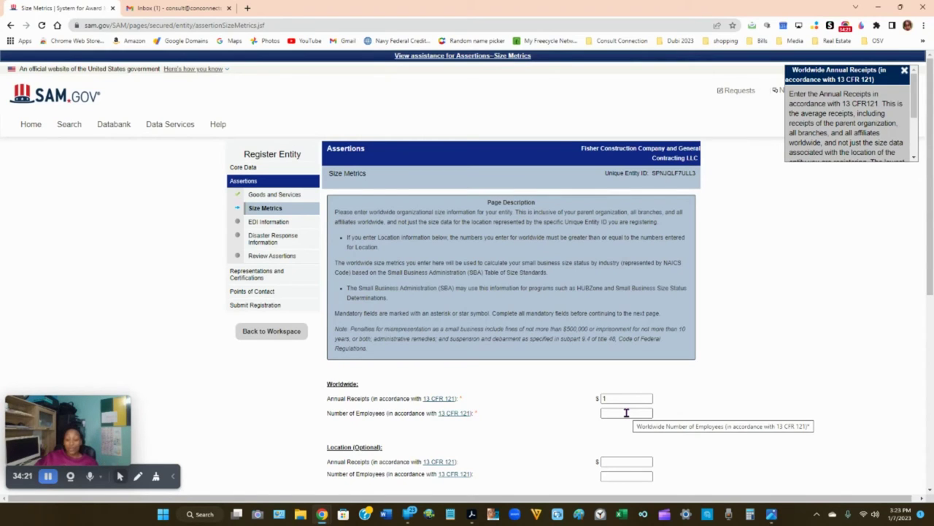
left_click(626, 412)
type("0")
left_click(629, 471)
scroll(421, 455, "down", 1)
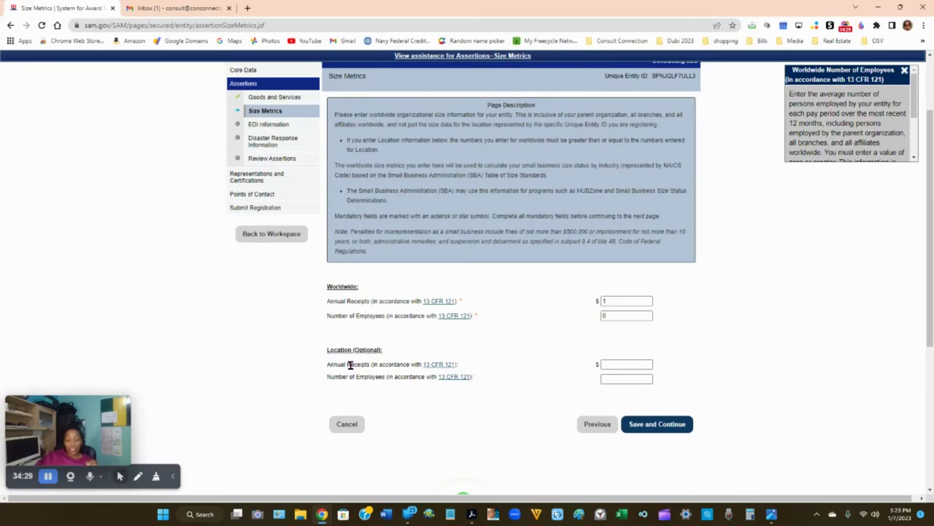
left_click(659, 429)
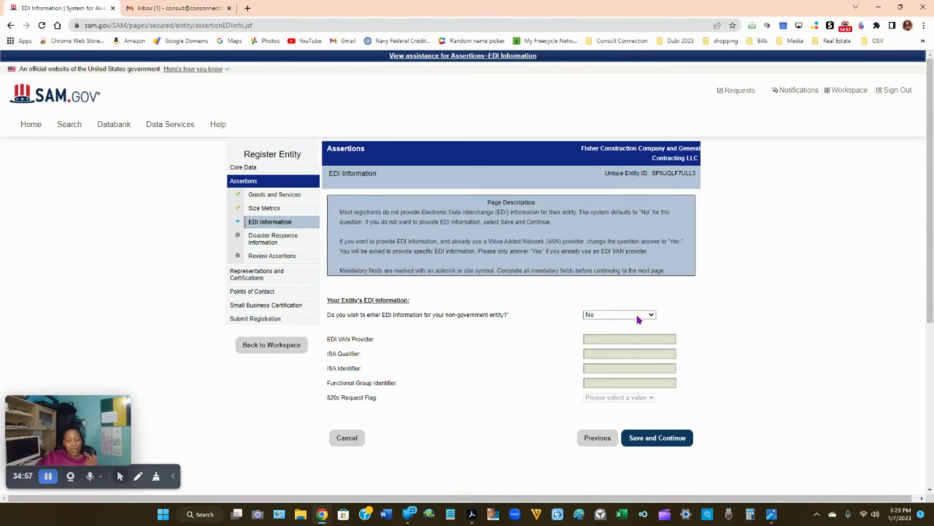
Keep the EDI answer at No and save the EDI Information page
left_click(658, 451)
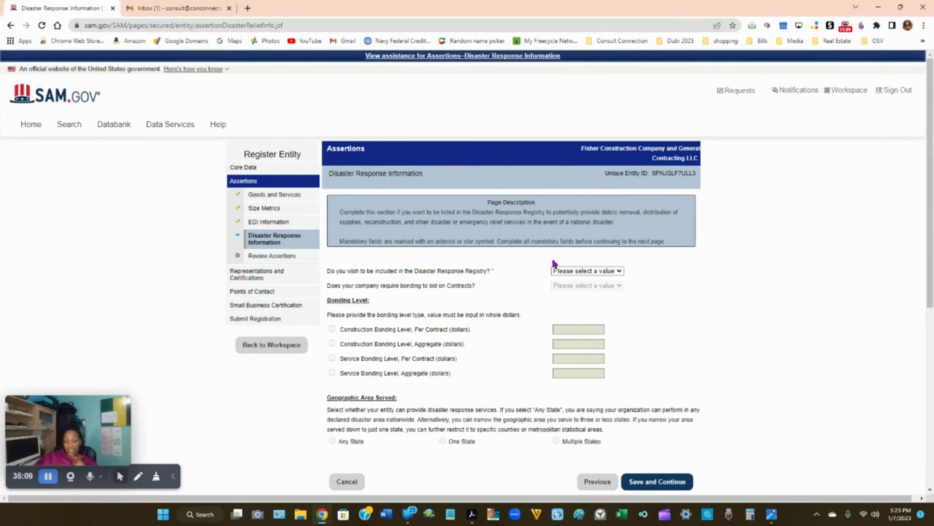
Answer Yes to the Disaster Response Registry, No to bonding, choose Any State, and save
left_click(574, 271)
left_click(569, 289)
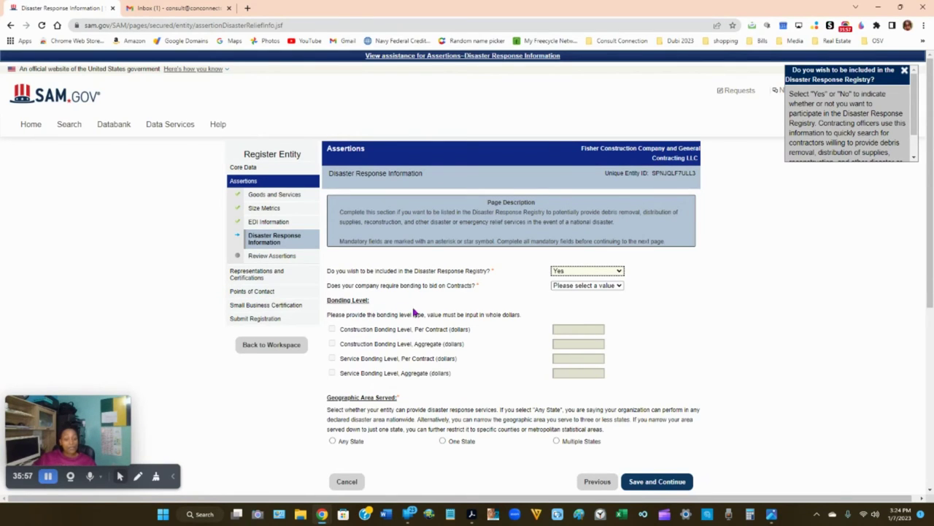
left_click(617, 286)
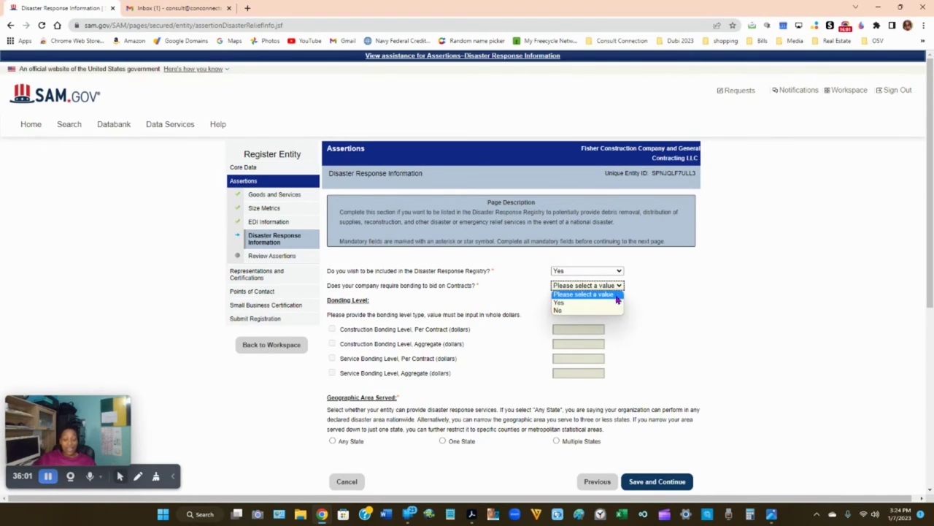
left_click(614, 313)
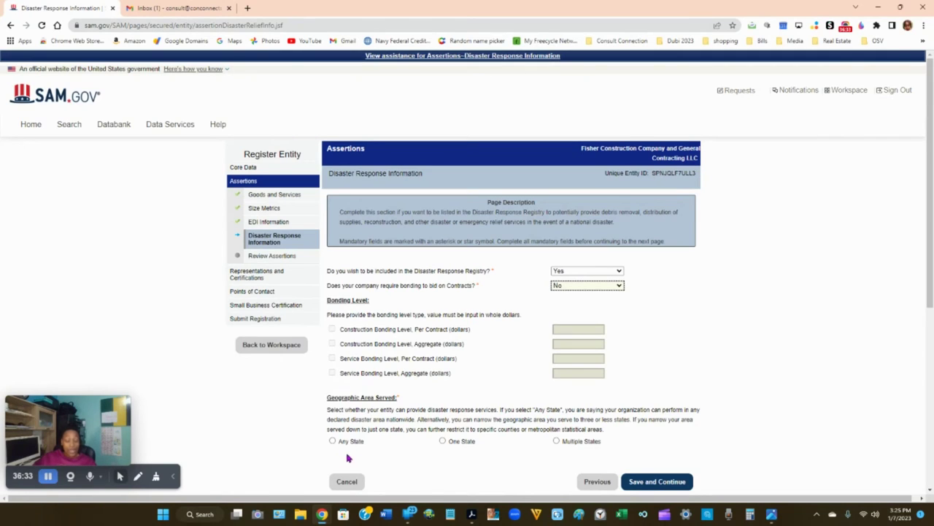
left_click(333, 440)
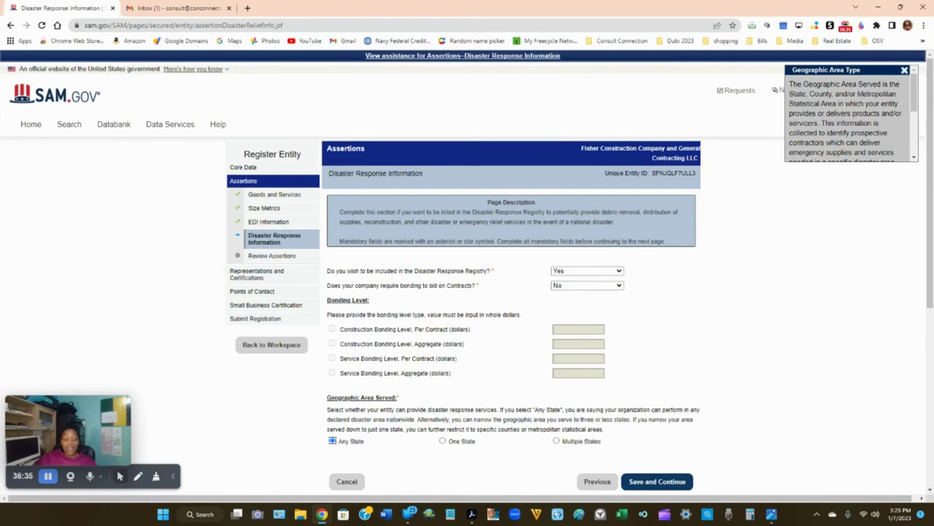
left_click(647, 482)
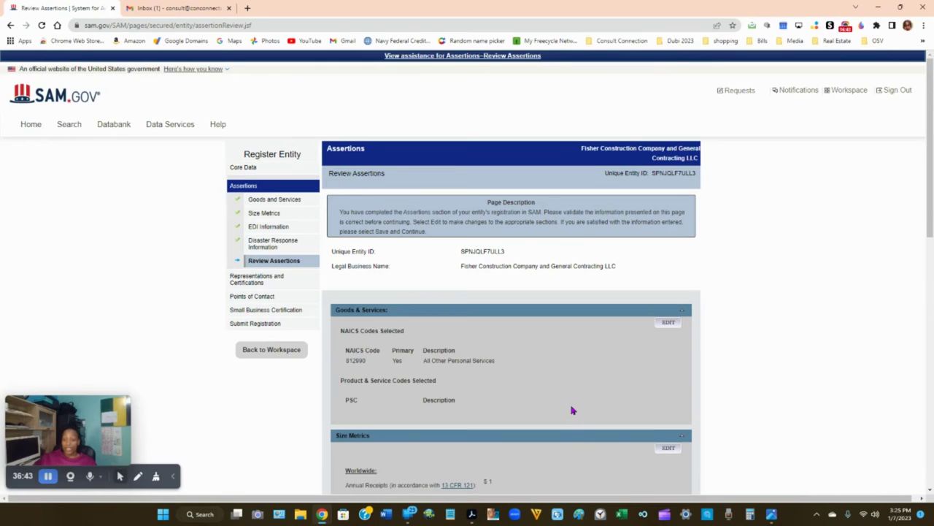
Look over the Review Assertions summary and confirm it with Save and Continue
scroll(563, 349, "down", 3)
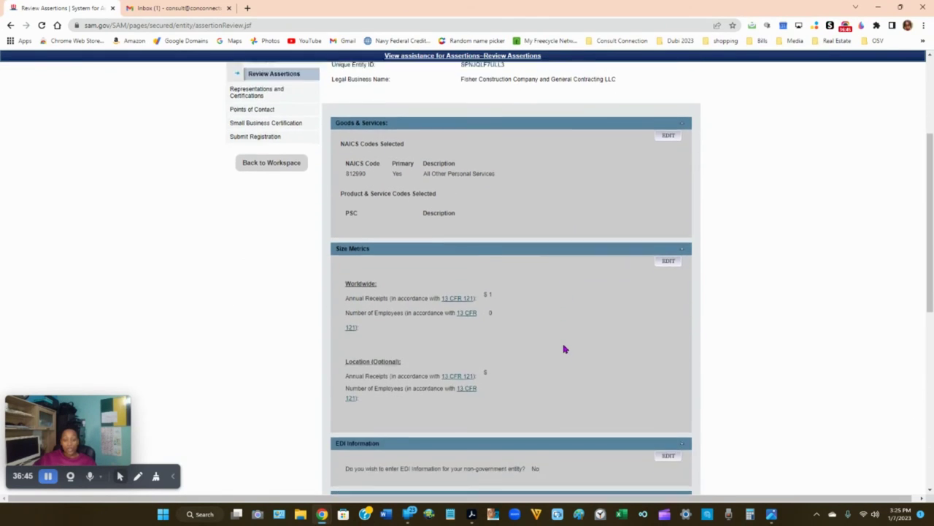
scroll(563, 348, "down", 4)
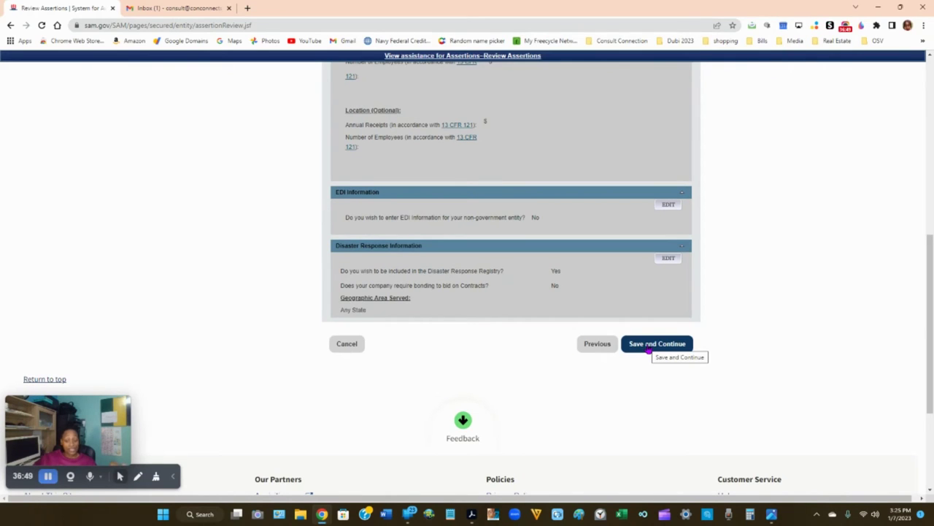
left_click(648, 350)
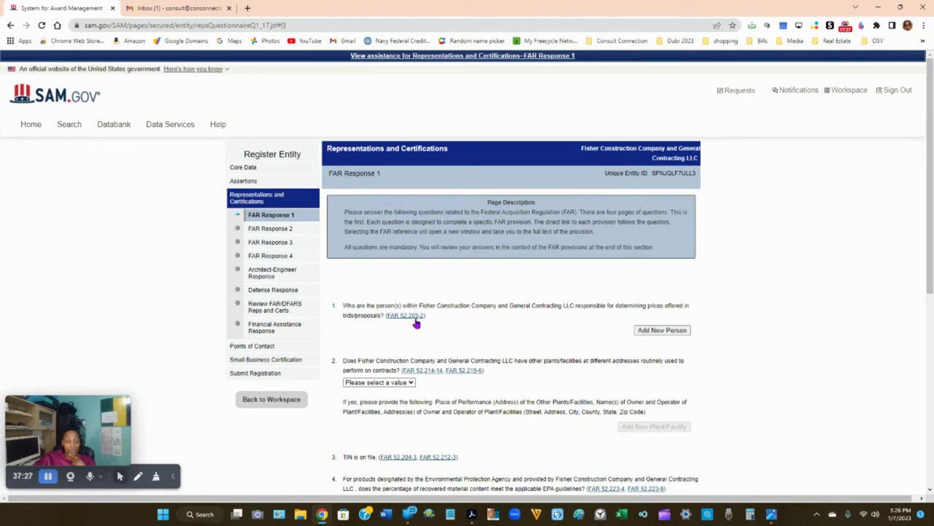
Add a new person with the title Owner as the one responsible for pricing
left_click(664, 330)
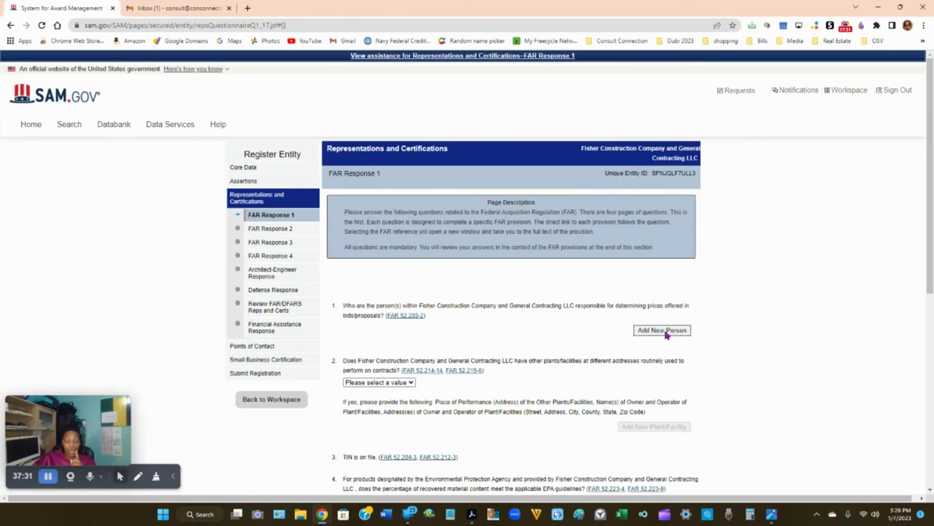
left_click(478, 373)
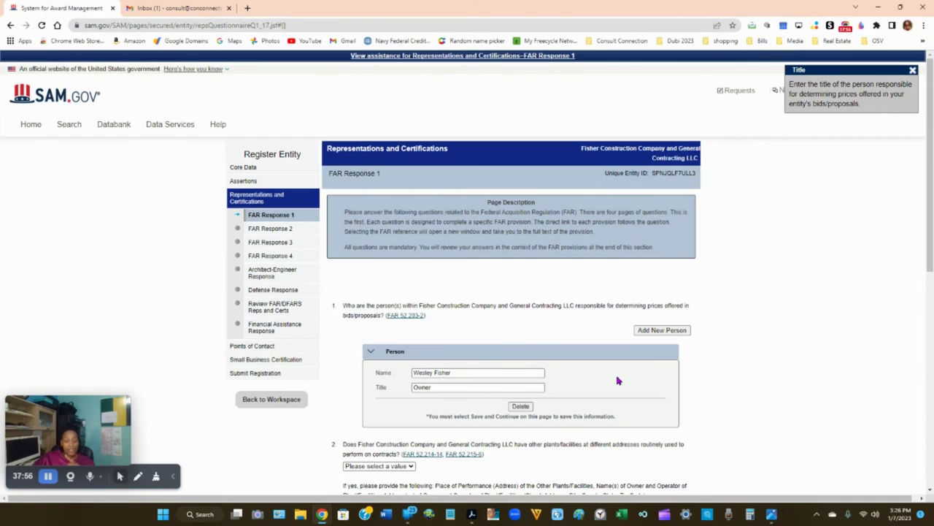
scroll(617, 381, "down", 3)
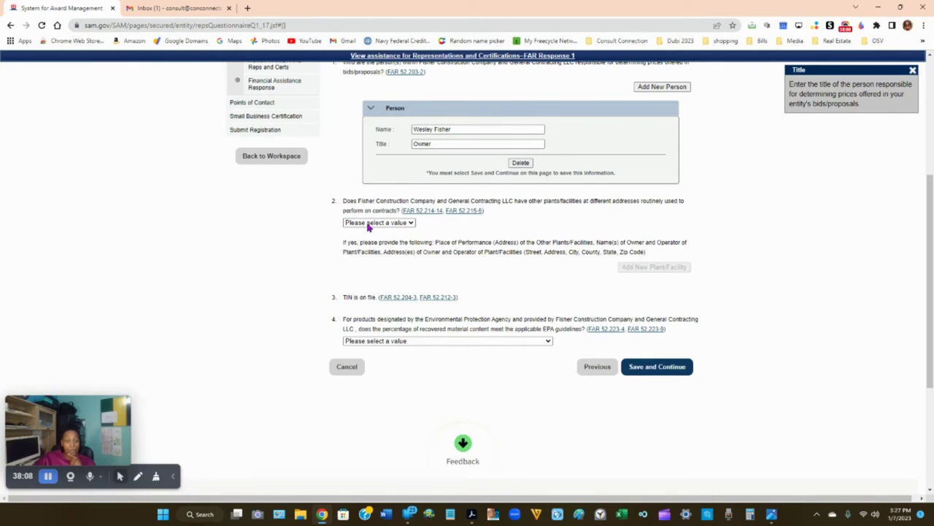
Answer No to the other-plants question and open the recovered-material question's answers
left_click(400, 223)
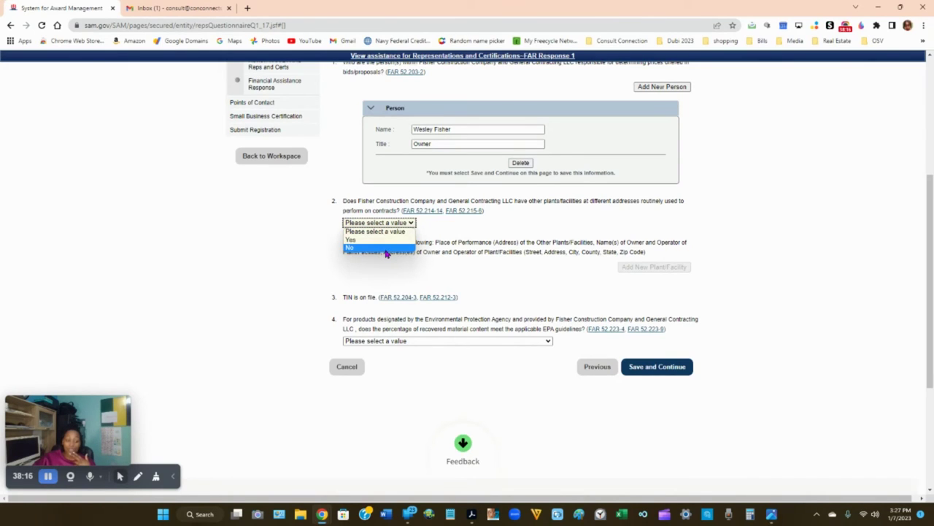
left_click(387, 248)
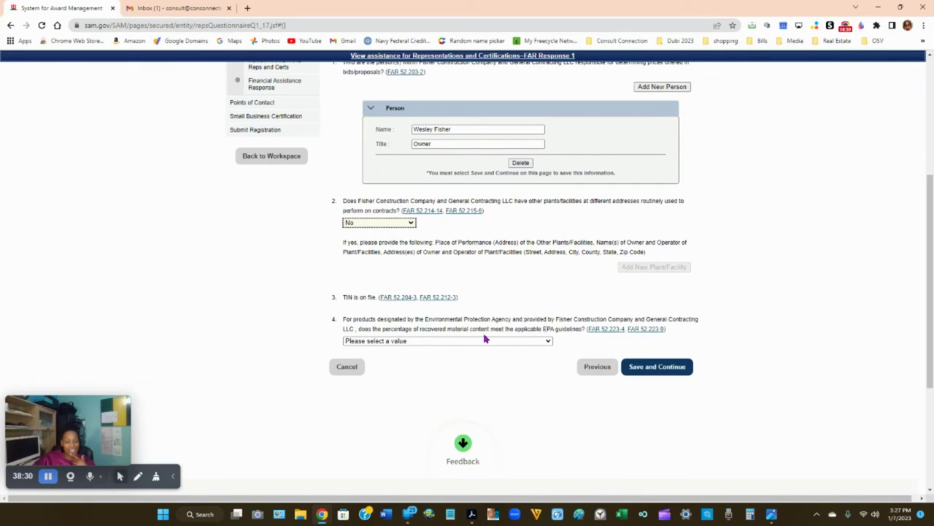
left_click(548, 341)
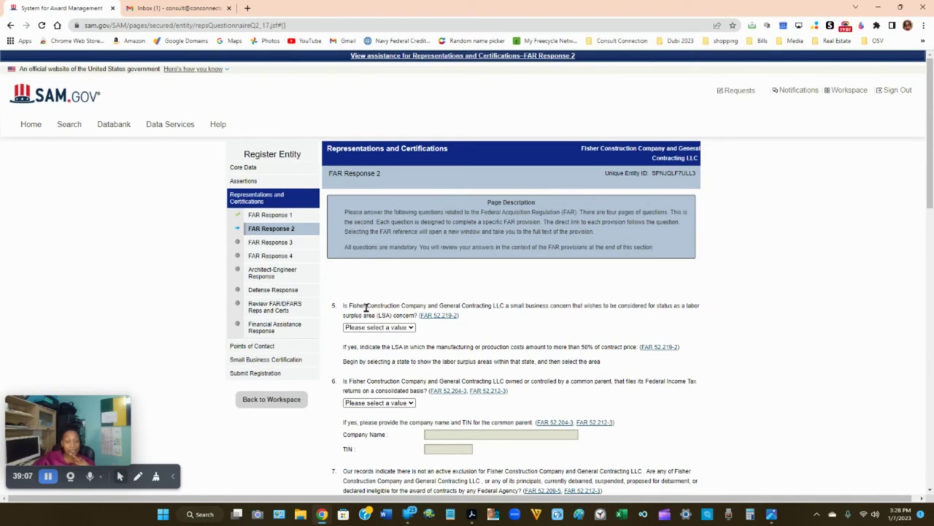
Answer No to the labor surplus area question and to question 6 on a common parent
left_click(408, 328)
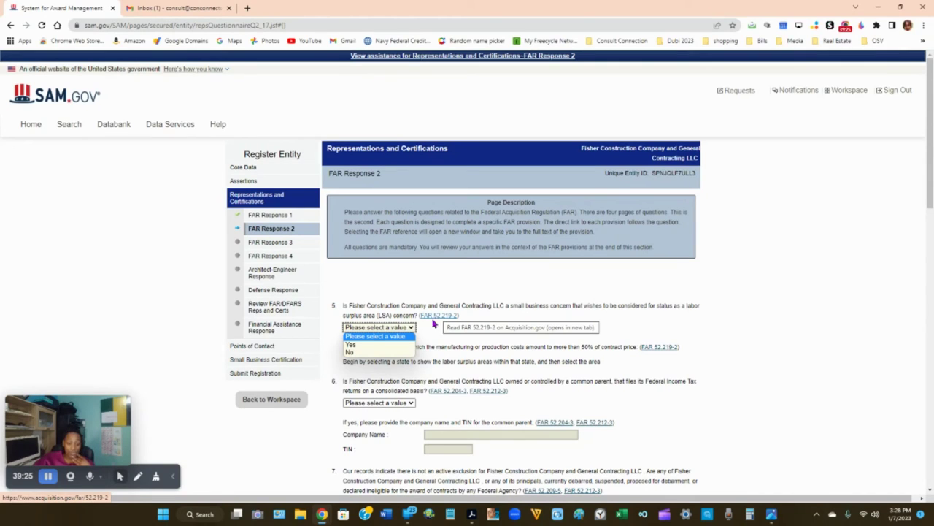
left_click(354, 353)
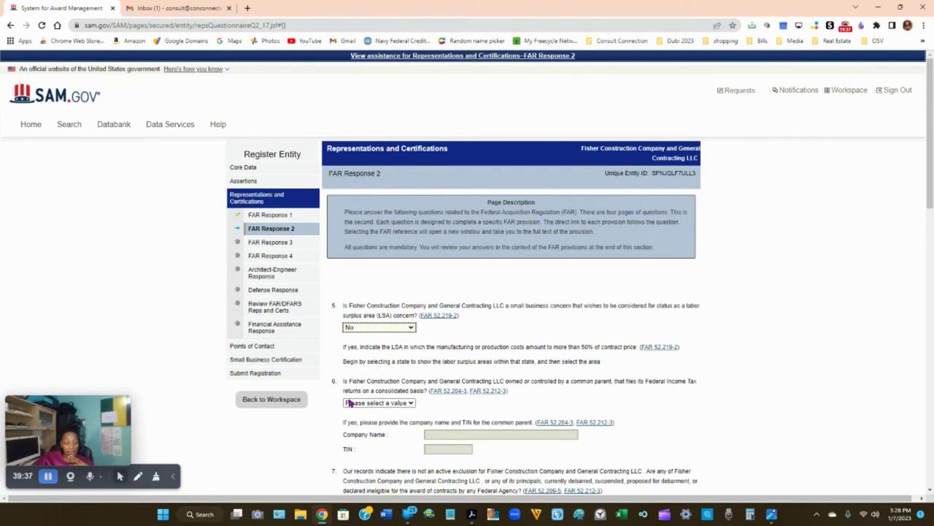
left_click(401, 404)
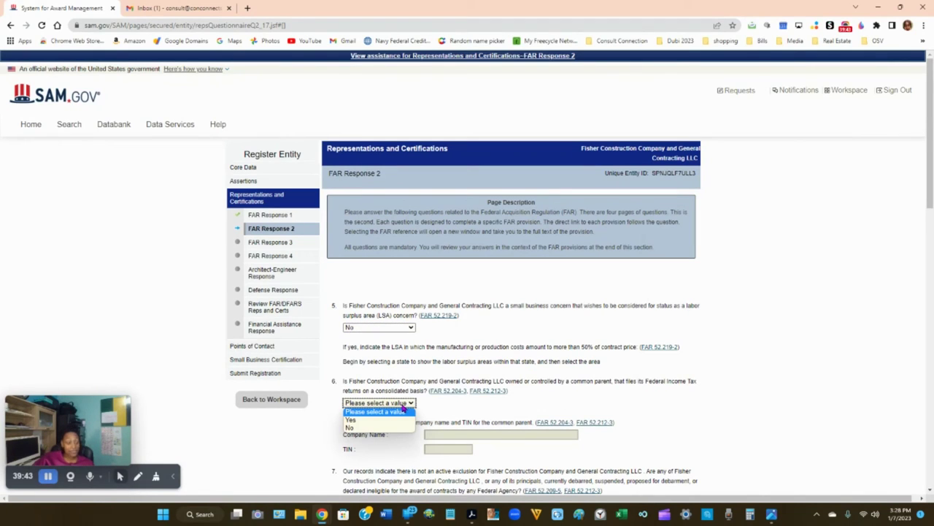
left_click(403, 411)
left_click(402, 403)
left_click(380, 428)
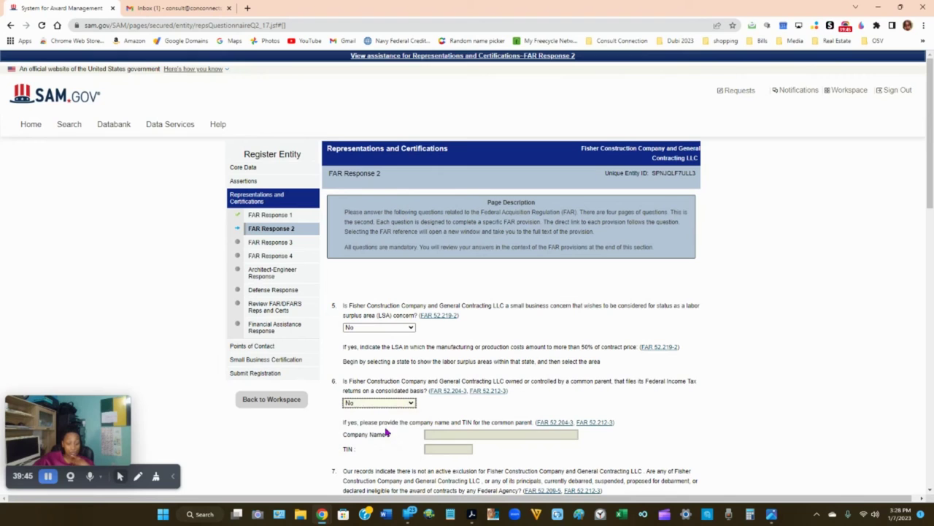
scroll(418, 433, "down", 5)
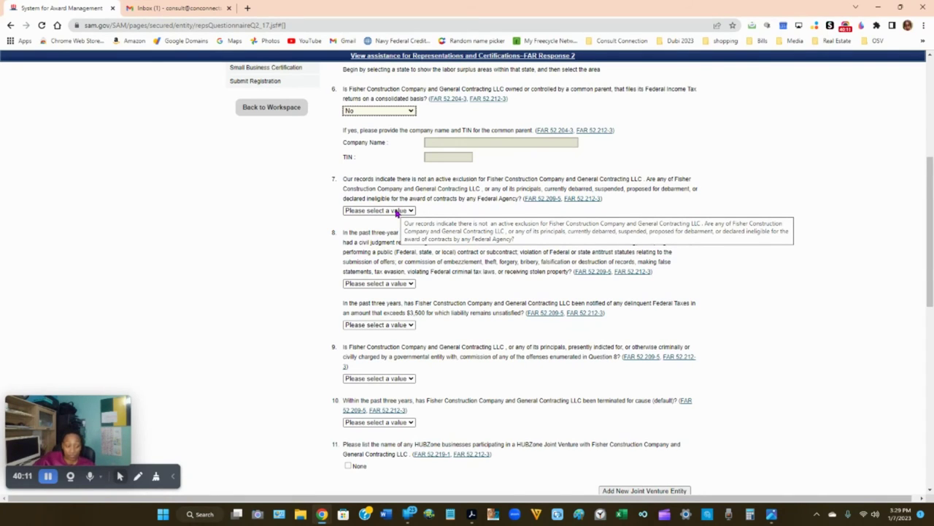
Set question 7 on exclusions to No
left_click(396, 212)
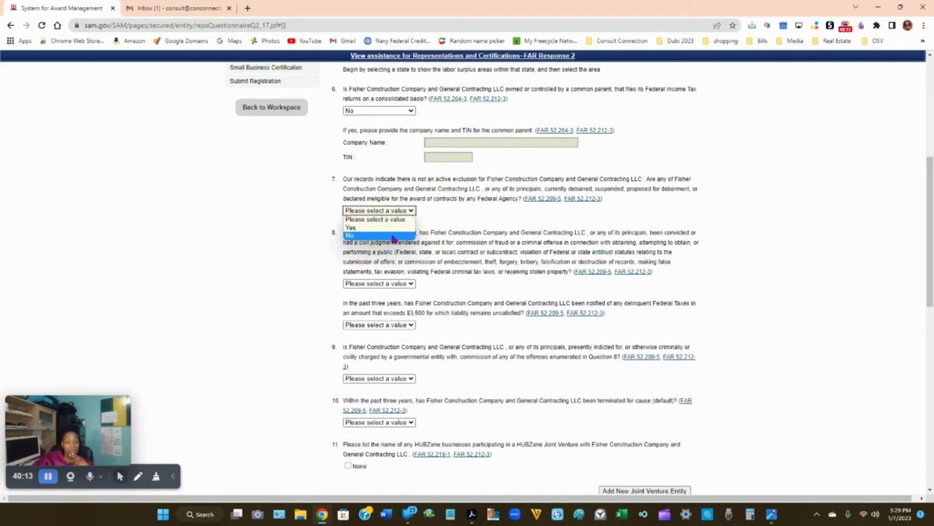
left_click(395, 240)
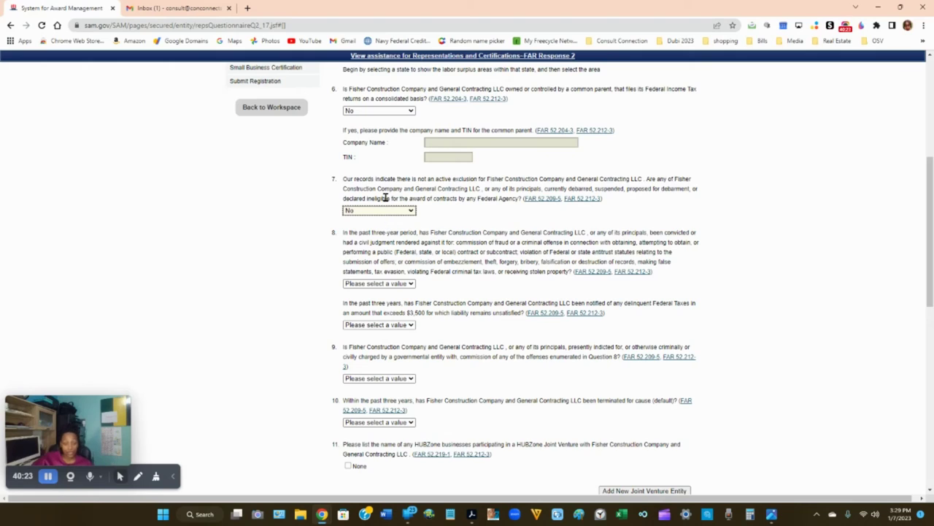
left_click(386, 212)
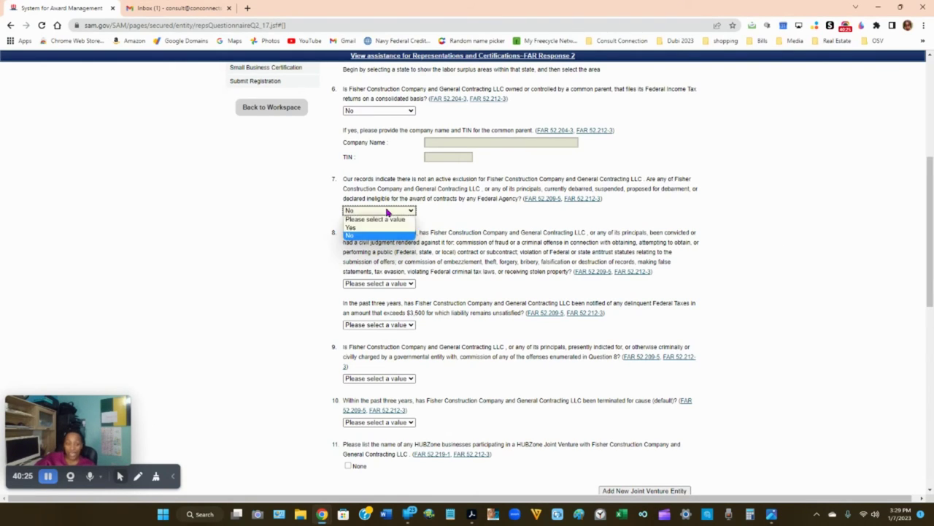
left_click(387, 232)
left_click(385, 212)
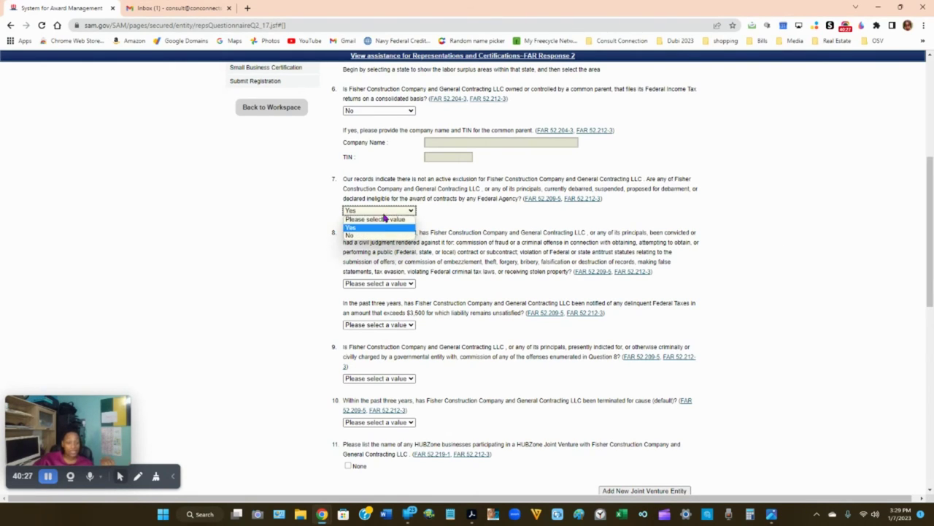
left_click(380, 232)
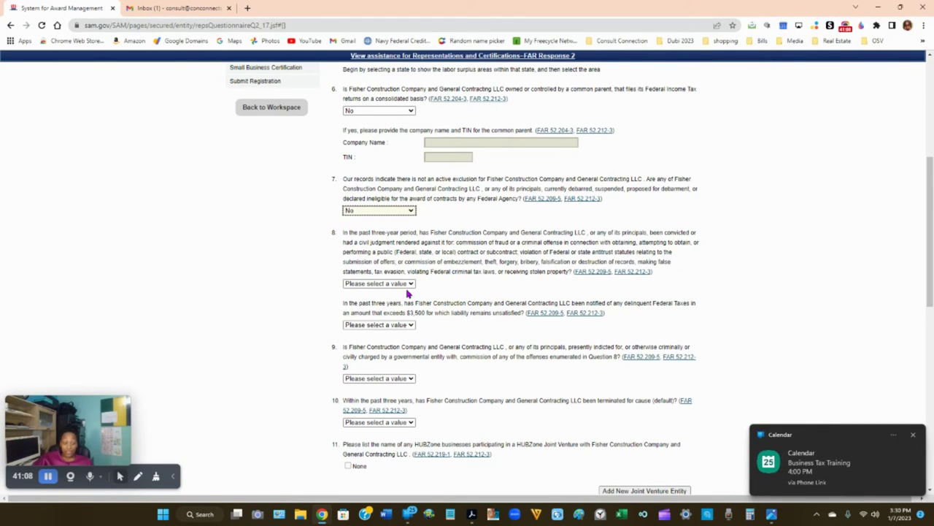
Answer No to question 8's conviction and delinquent Federal Taxes parts
left_click(408, 286)
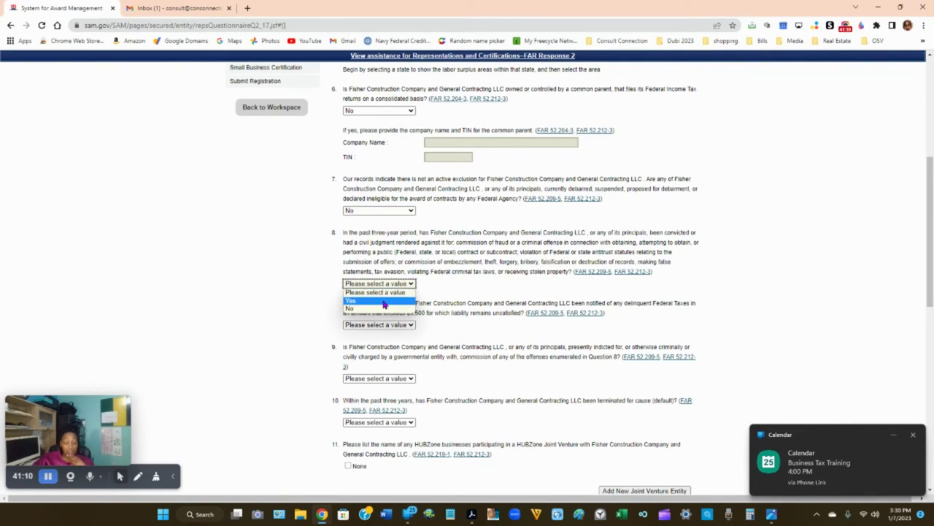
key("Escape")
left_click(372, 284)
left_click(367, 303)
left_click(376, 284)
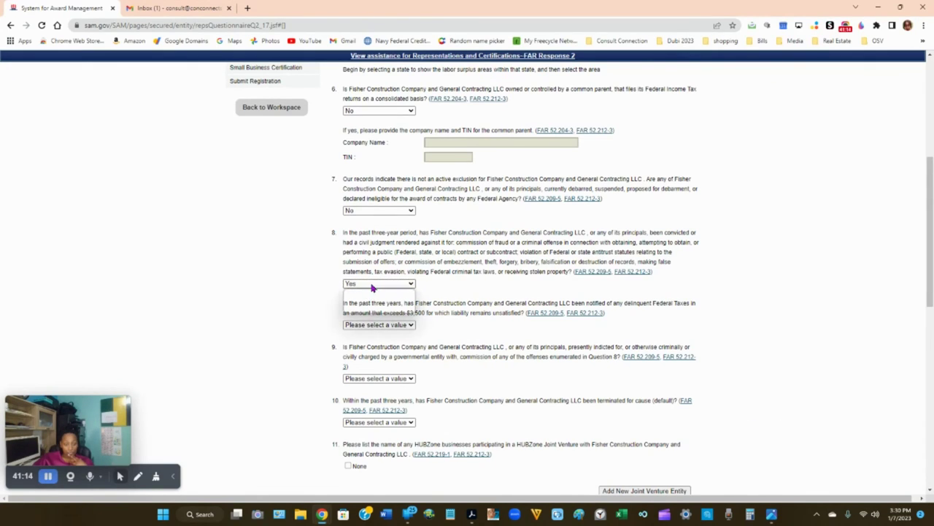
left_click(362, 309)
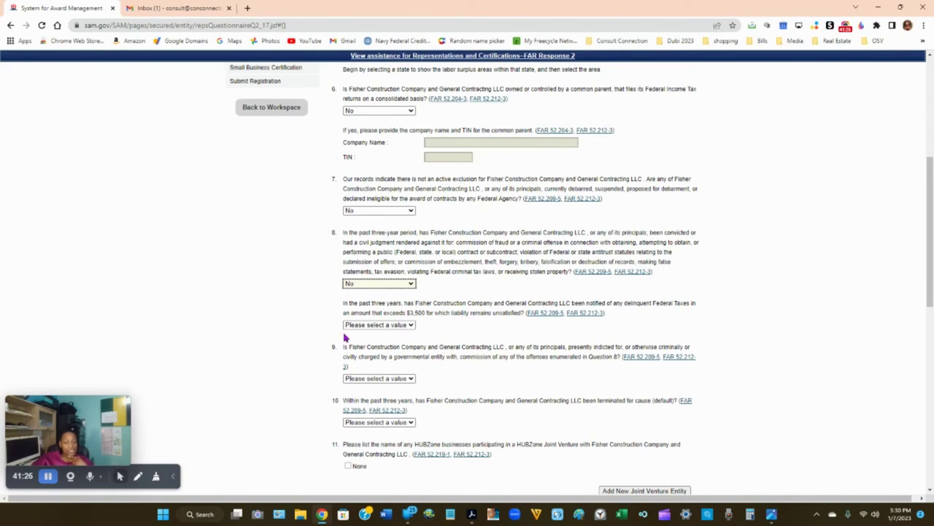
left_click(392, 326)
left_click(382, 346)
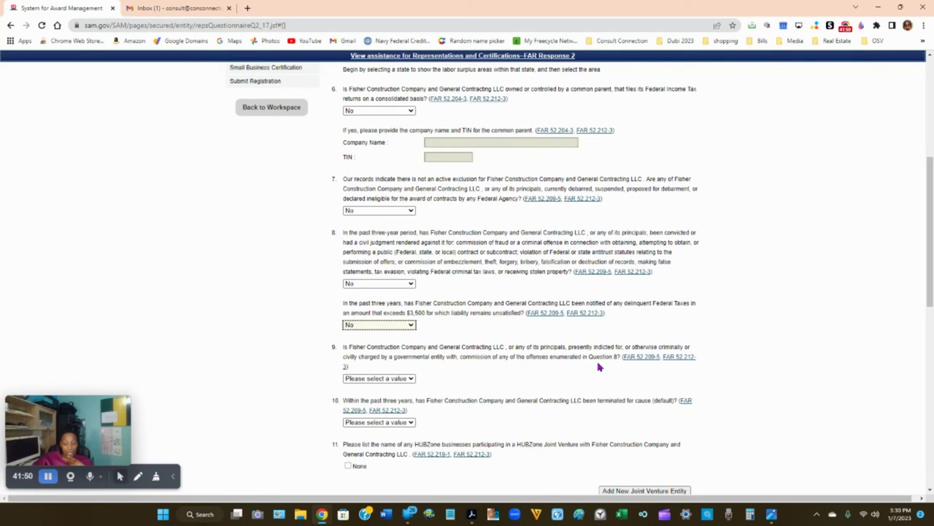
Answer No to question 9 on indictments
left_click(404, 379)
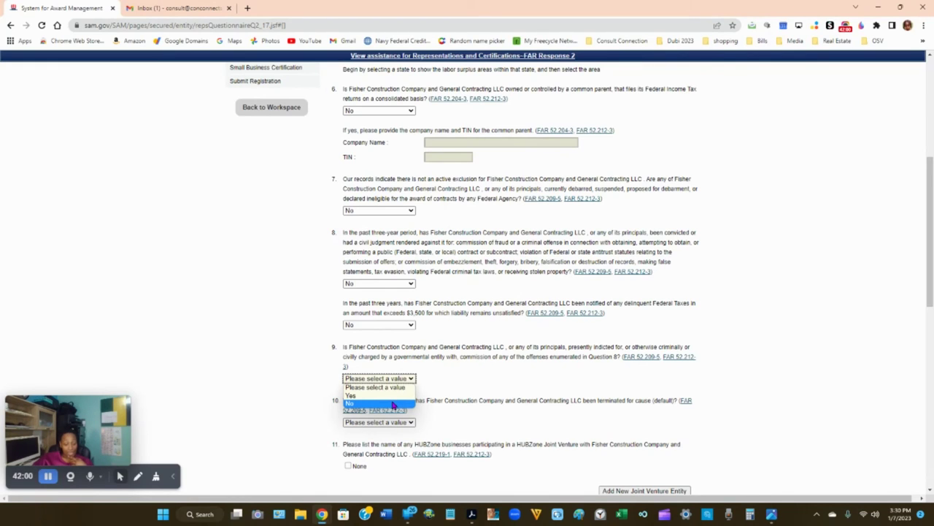
left_click(393, 405)
scroll(417, 458, "down", 2)
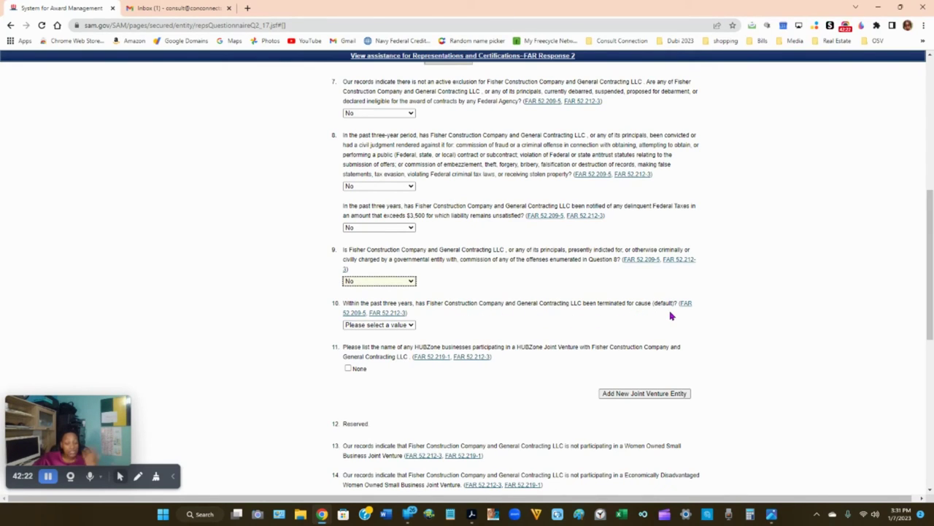
Answer No to question 10 on termination for cause and tick None for HUBZone joint ventures
left_click(404, 325)
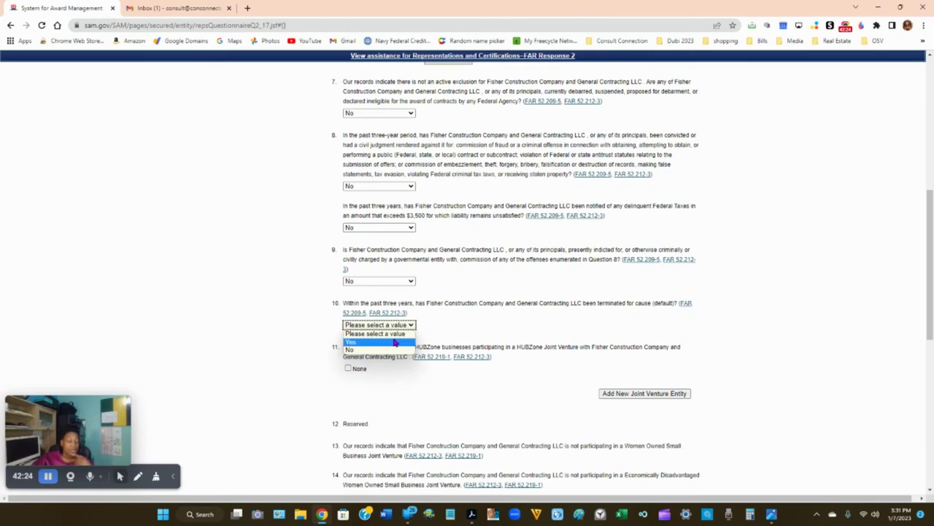
left_click(394, 349)
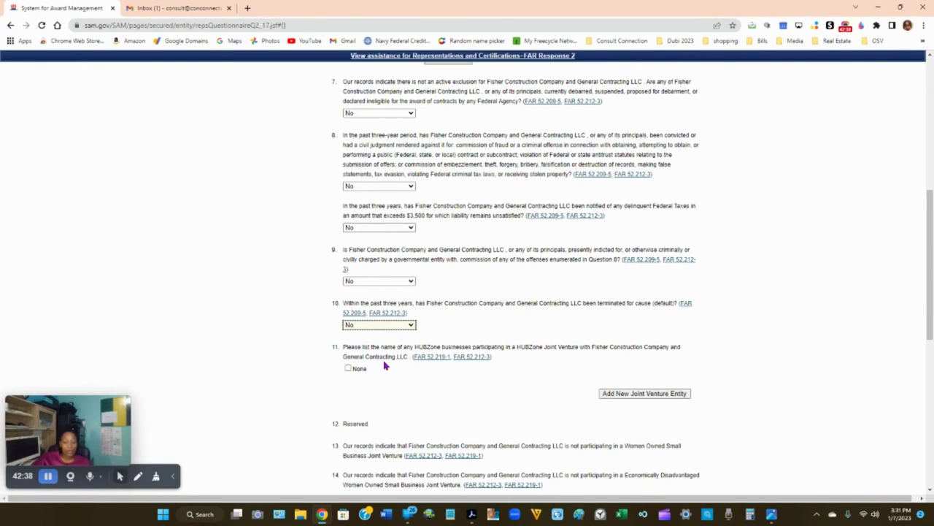
left_click(348, 369)
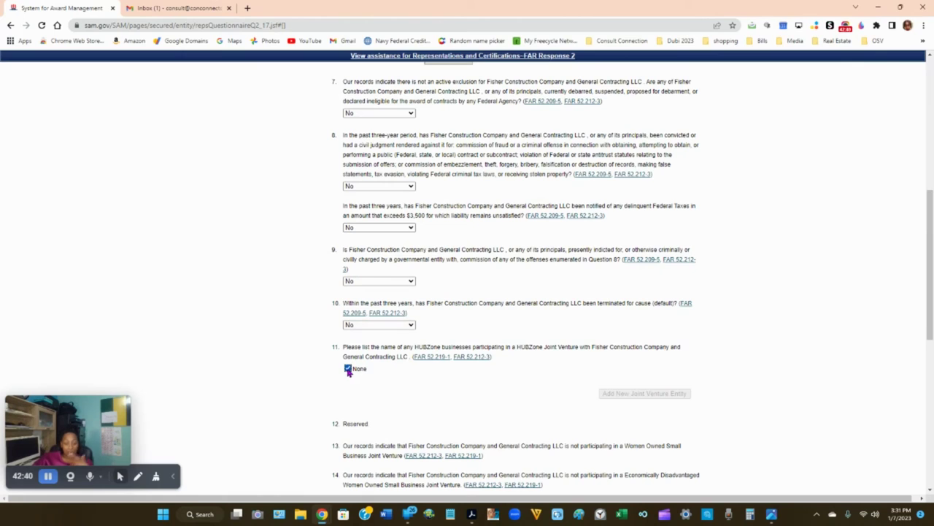
scroll(319, 464, "down", 3)
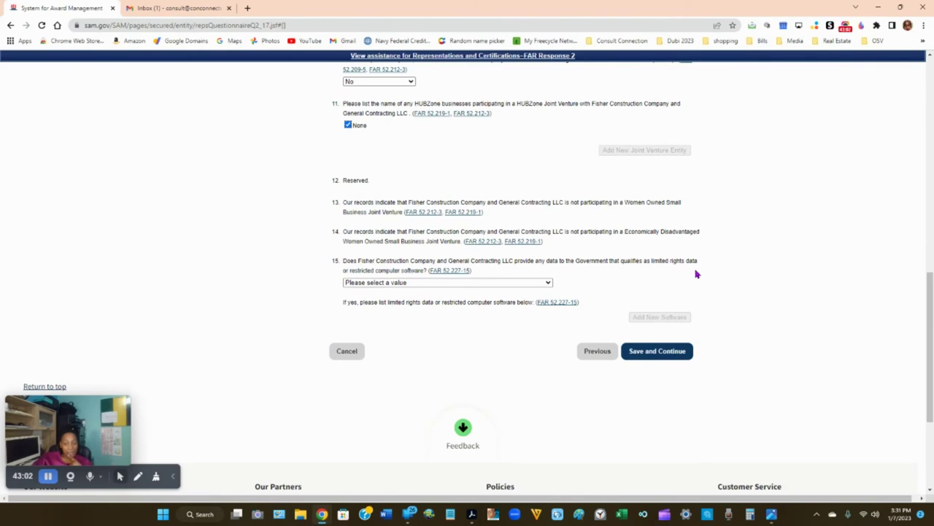
Answer No to question 15 on limited rights data and save FAR Response 2
left_click(443, 285)
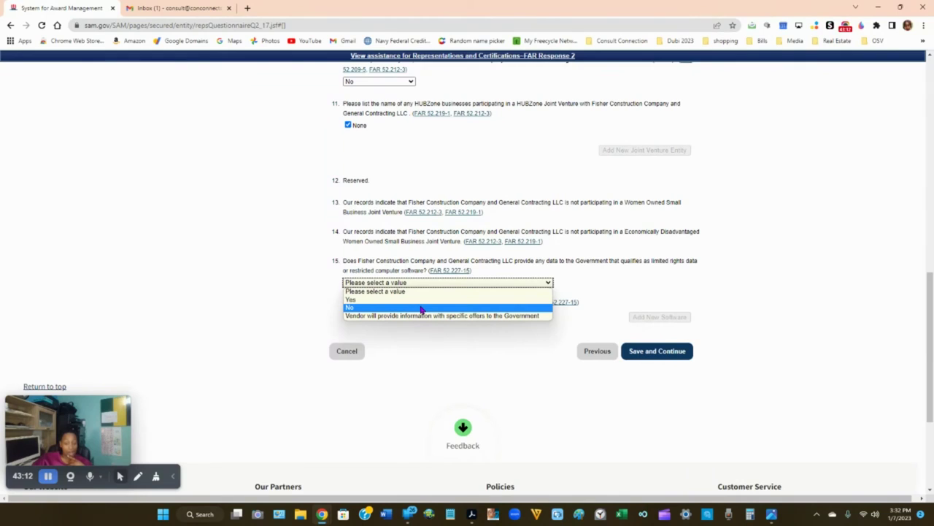
left_click(421, 308)
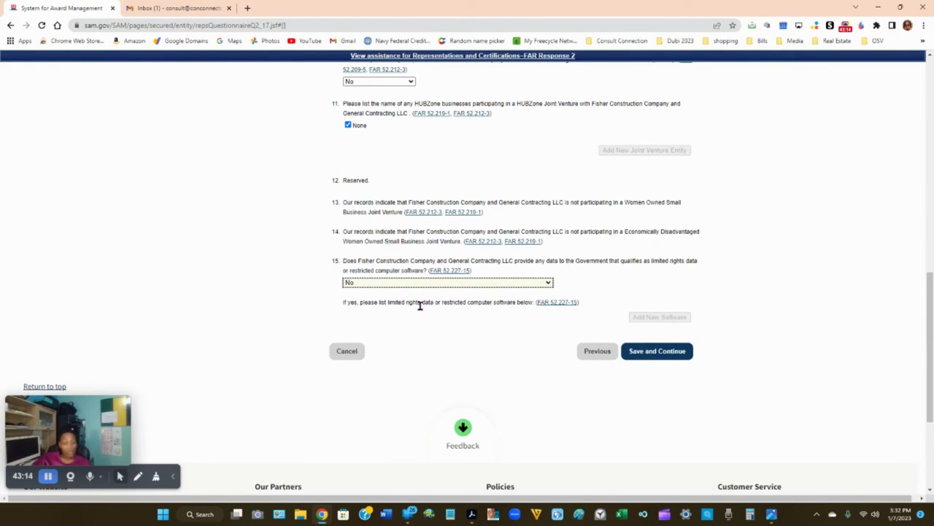
left_click(657, 351)
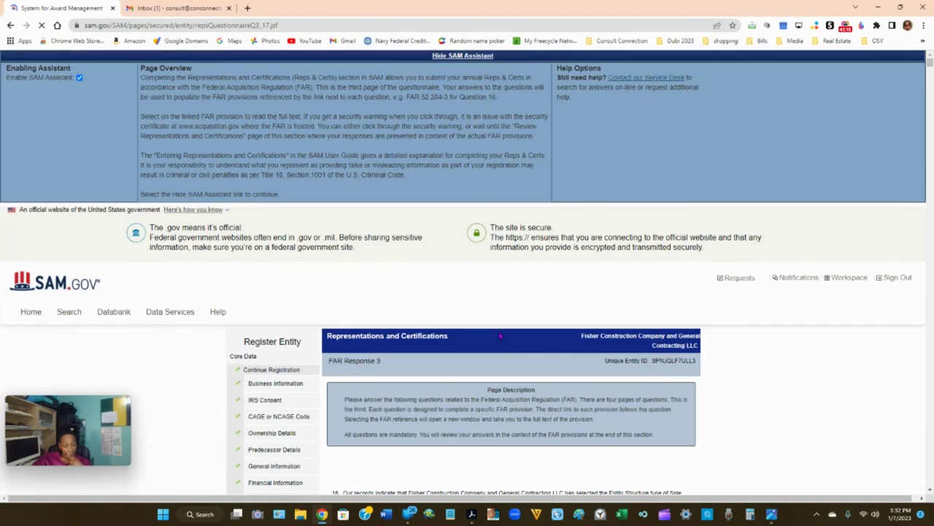
Answer No to questions 19, 20 and 21 on forced child labor, Equal Opportunity contracts and foreign end products
scroll(453, 329, "down", 10)
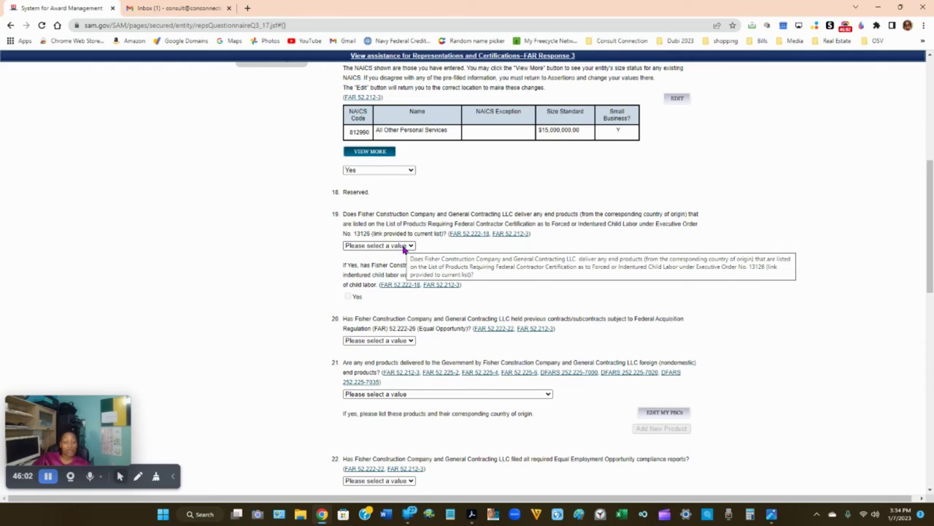
left_click(403, 247)
left_click(392, 272)
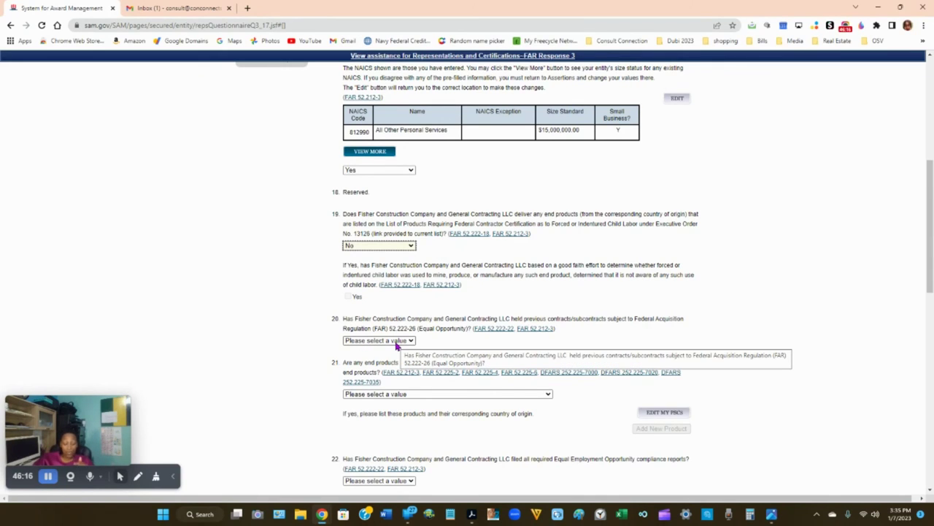
left_click(394, 341)
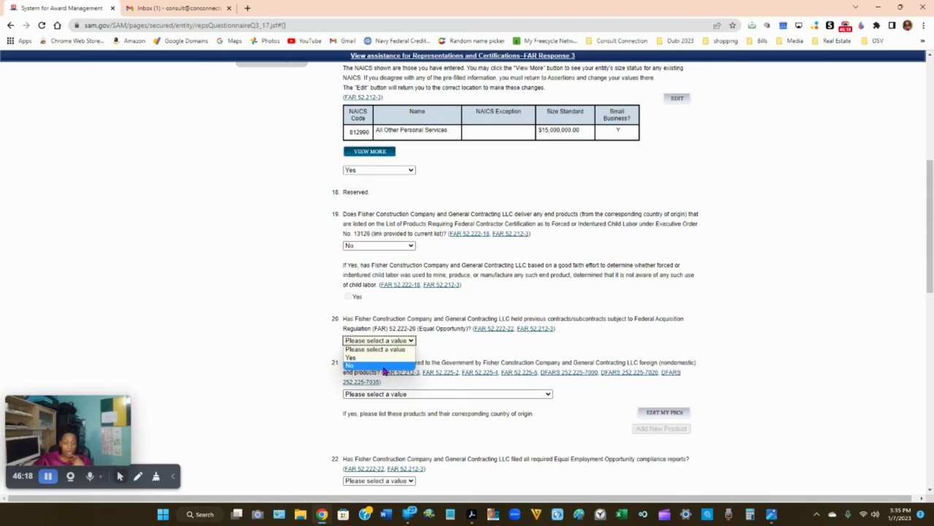
left_click(383, 367)
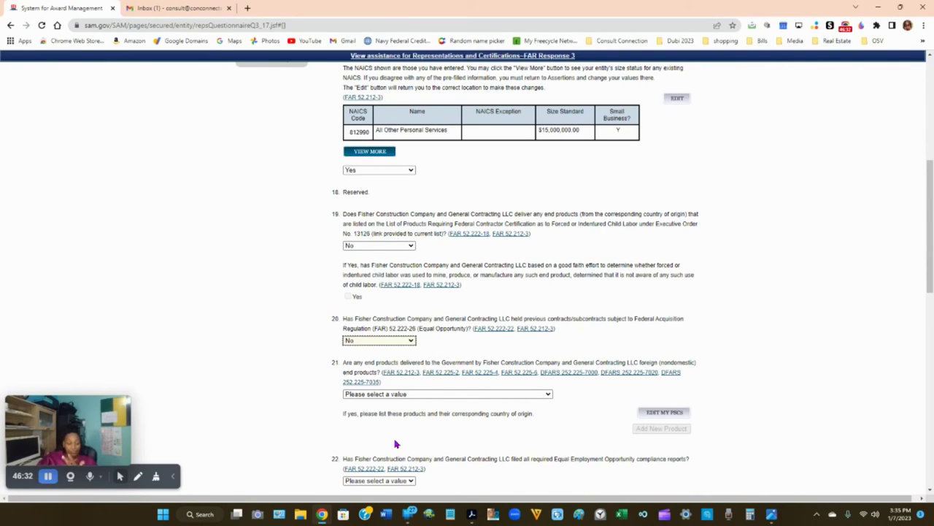
left_click(457, 394)
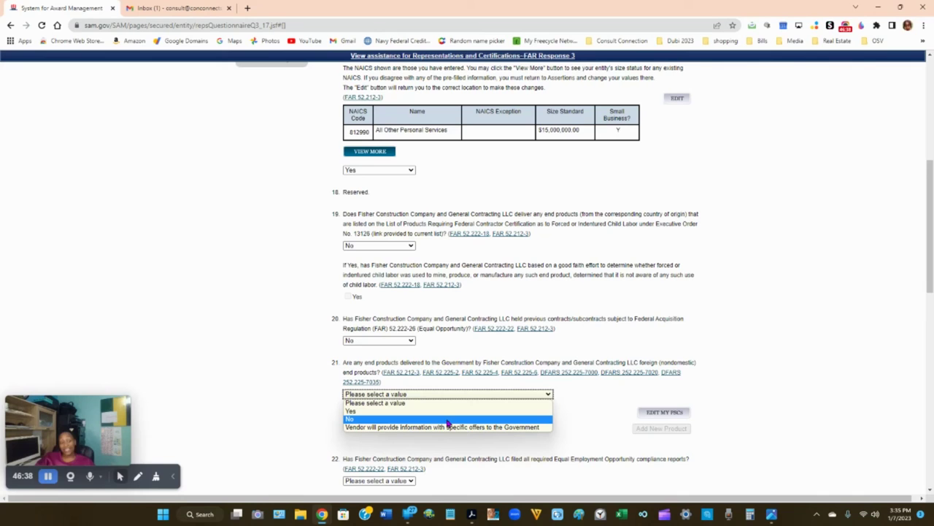
left_click(448, 423)
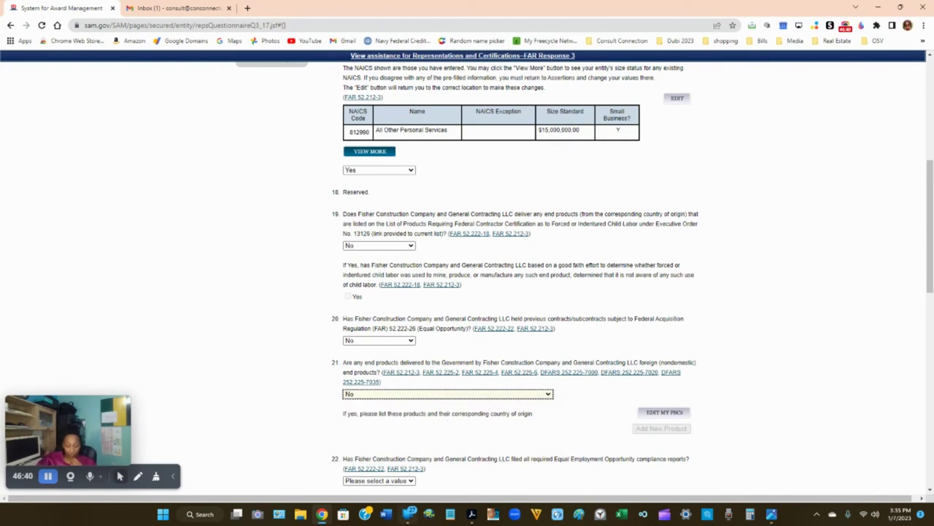
Answer No to question 22 on Equal Opportunity reports and state there were no previous affirmative-action contracts
scroll(408, 449, "down", 5)
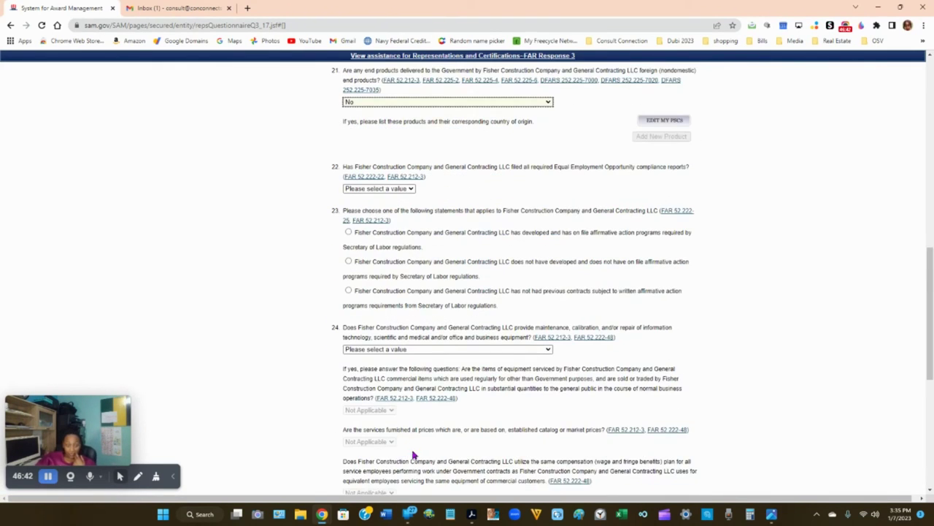
scroll(416, 460, "up", 1)
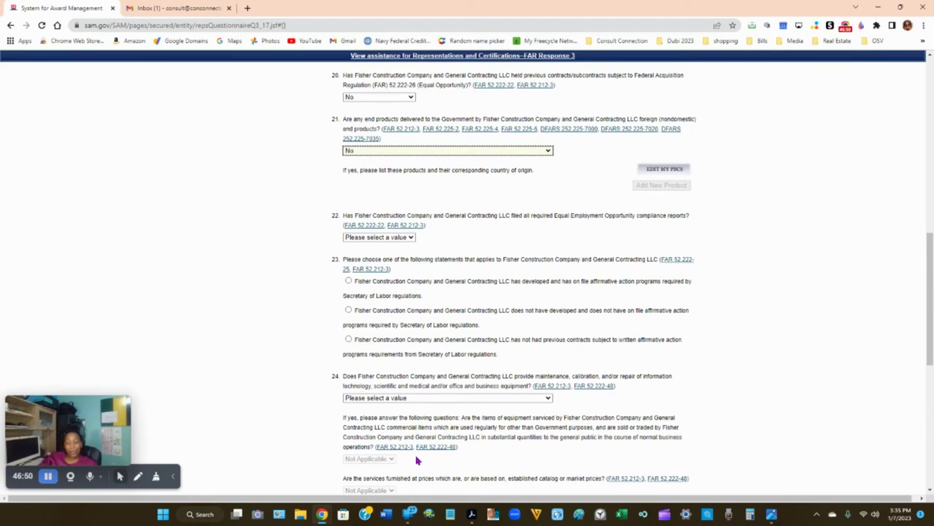
left_click(401, 239)
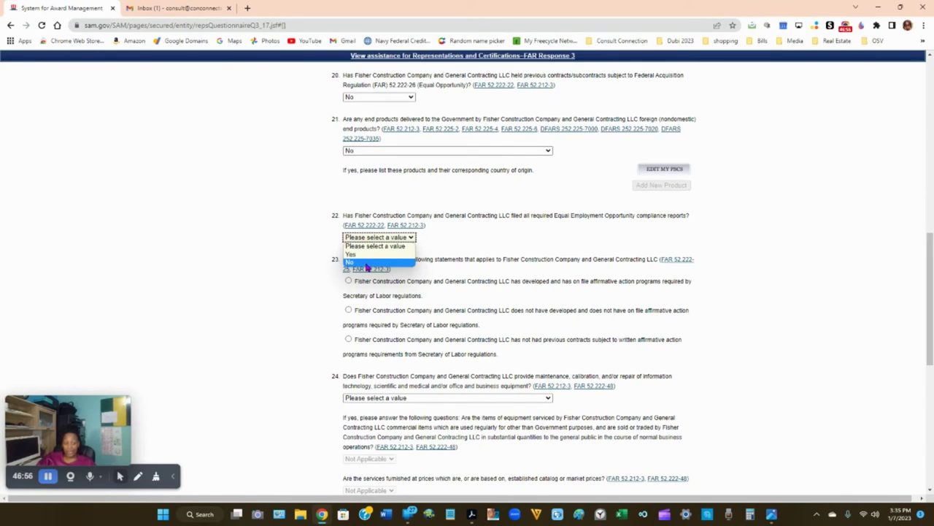
left_click(367, 262)
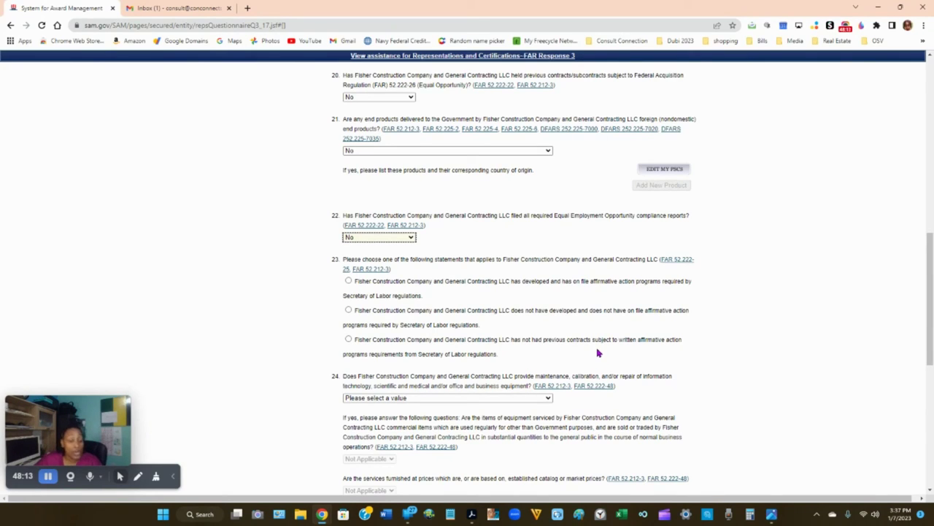
left_click(349, 339)
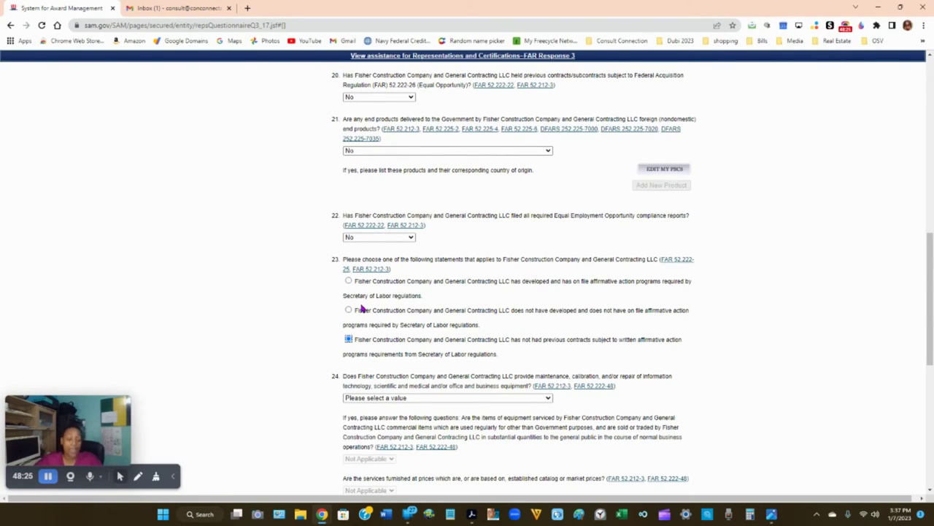
Answer No to question 24 on equipment maintenance and save FAR Response 3
scroll(361, 310, "down", 3)
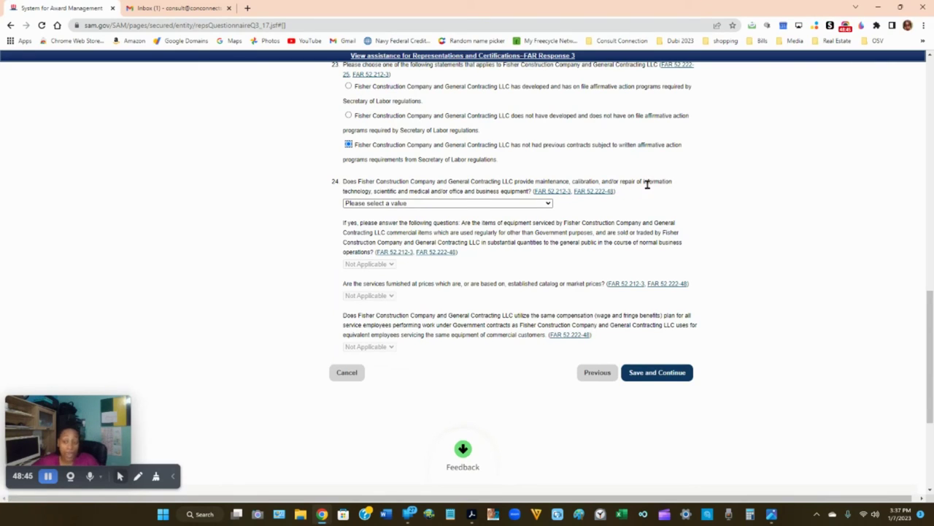
left_click(419, 205)
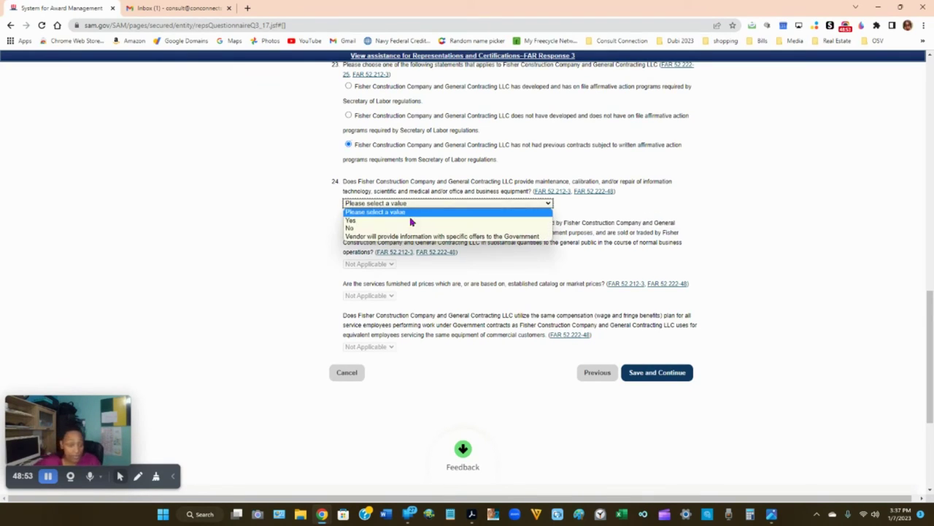
left_click(398, 227)
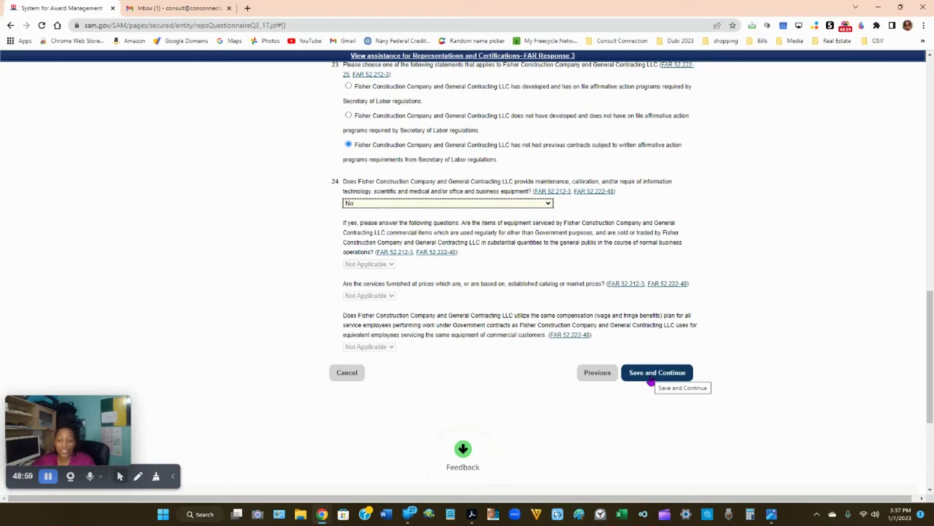
left_click(650, 377)
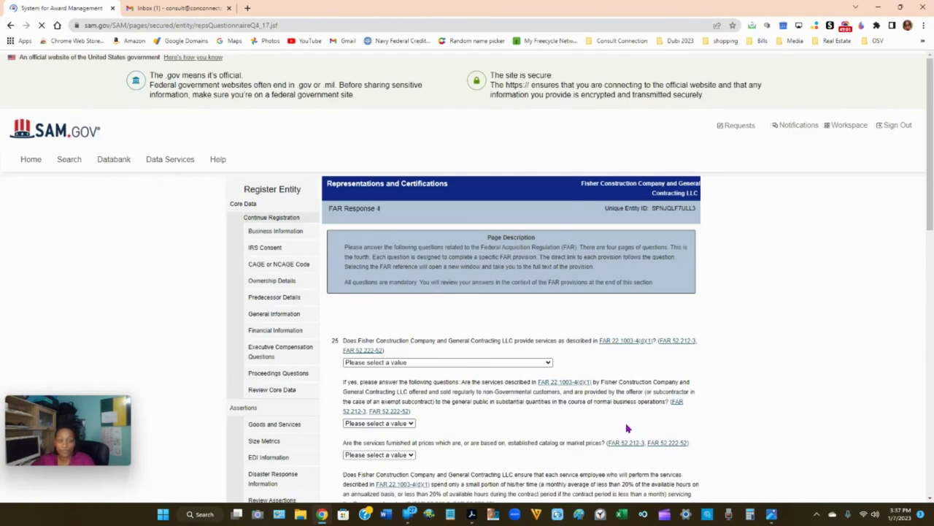
Answer No to services question 25
scroll(503, 334, "down", 3)
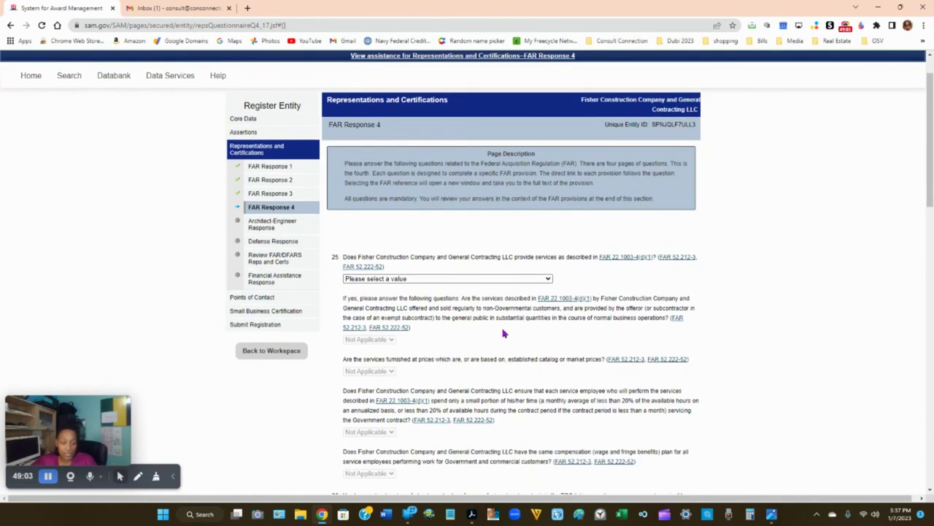
scroll(490, 328, "up", 1)
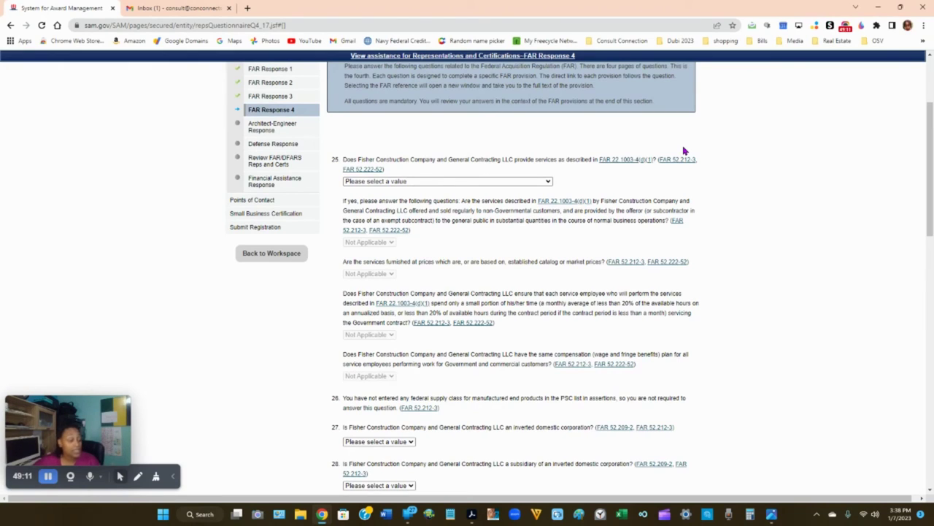
left_click(492, 181)
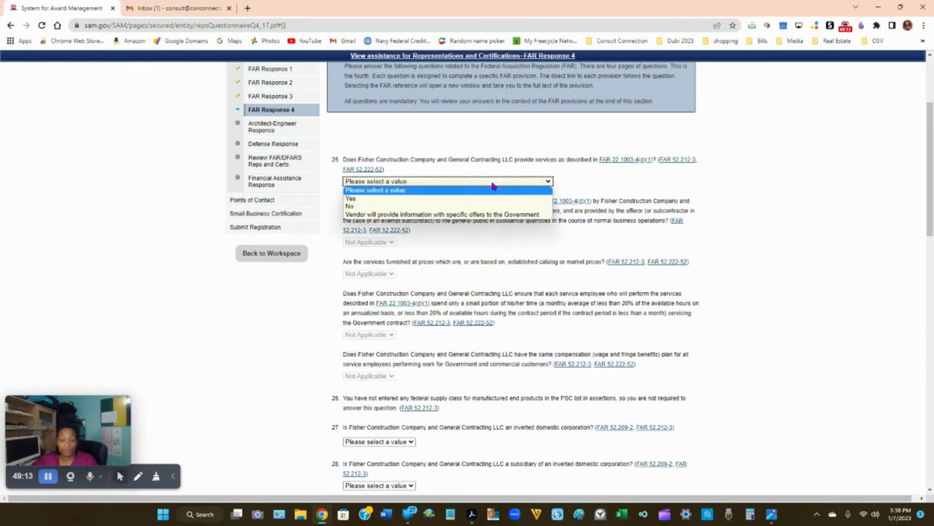
left_click(387, 207)
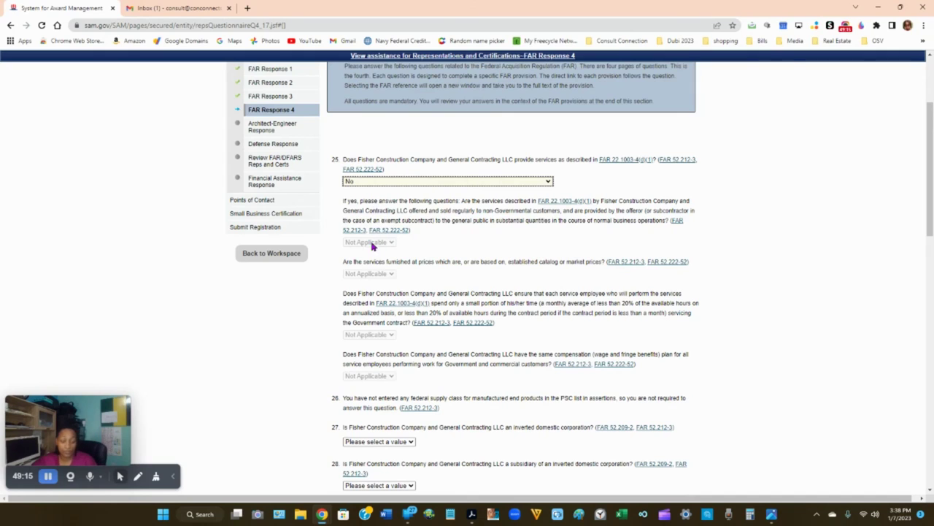
Answer No to questions 27 and 28 on inverted domestic corporation status and subsidiaries
scroll(414, 353, "down", 3)
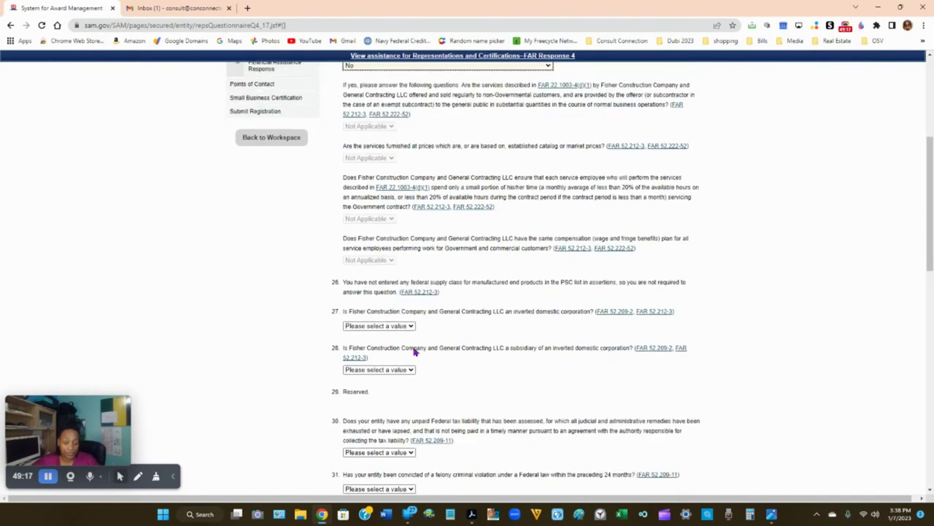
scroll(414, 353, "up", 3)
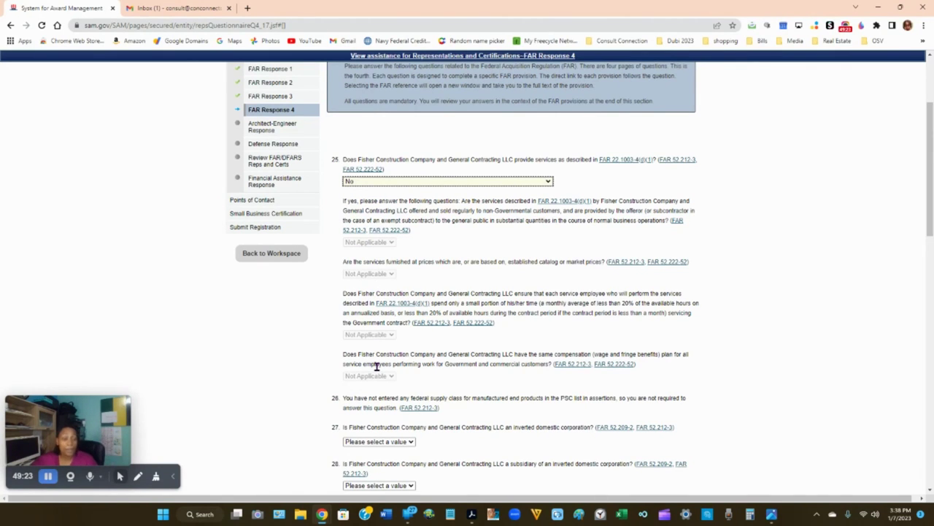
scroll(356, 299, "down", 2)
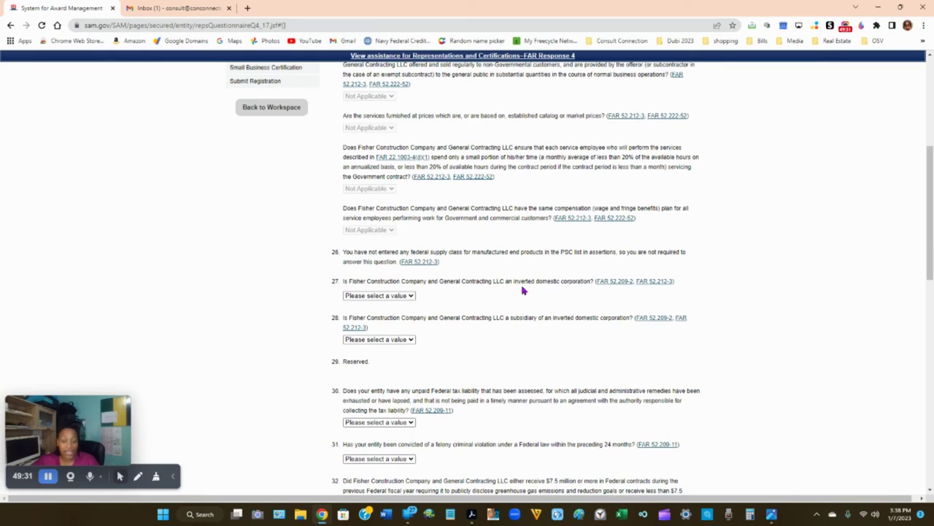
left_click(411, 295)
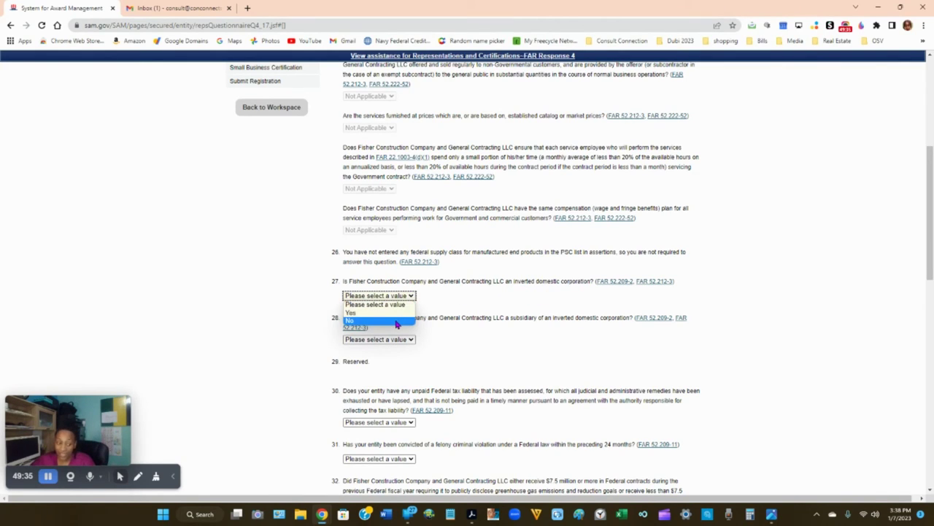
left_click(397, 322)
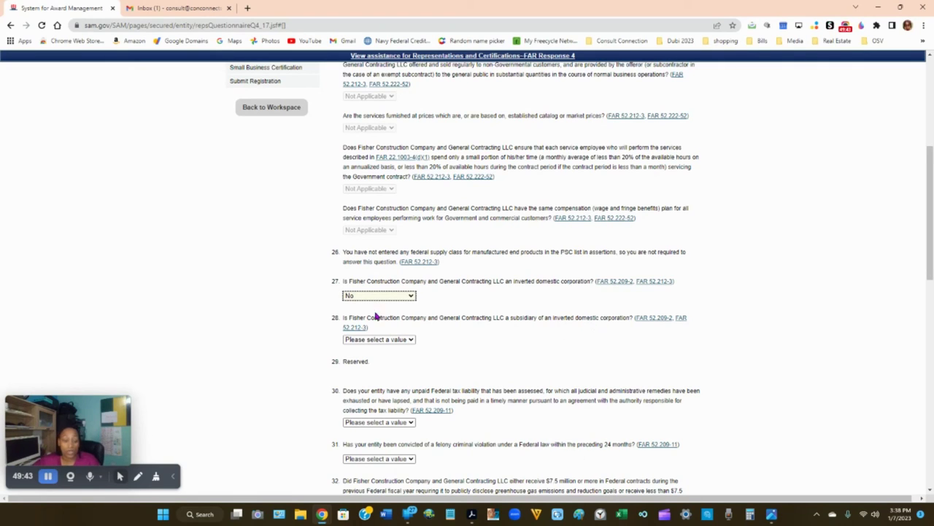
left_click(385, 339)
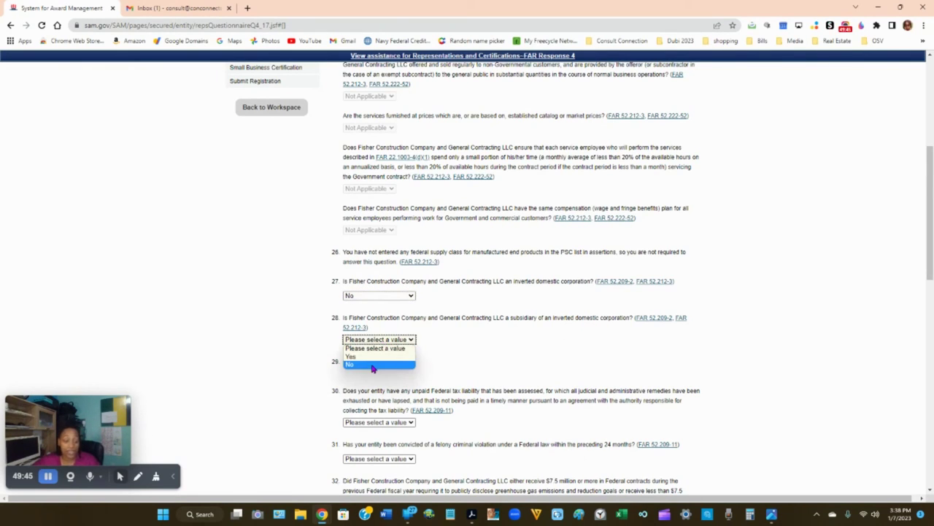
left_click(372, 365)
scroll(465, 369, "down", 3)
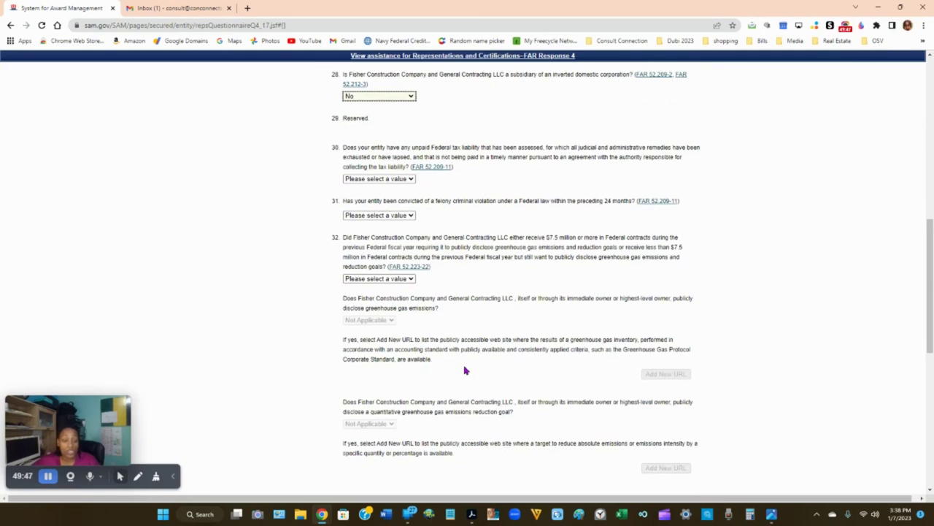
Set questions 30, 31 and 32 on unpaid tax, felony convictions and greenhouse gas disclosure to No
scroll(465, 368, "up", 1)
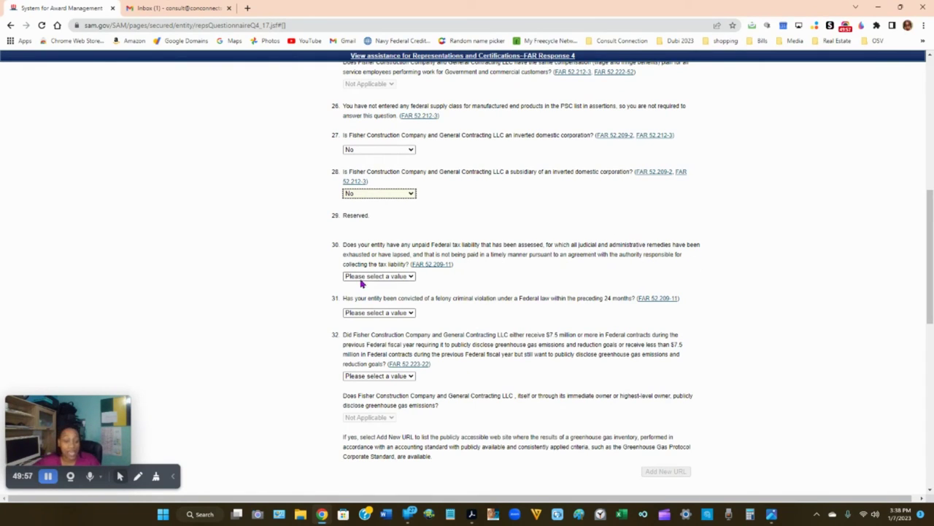
left_click(406, 278)
left_click(402, 297)
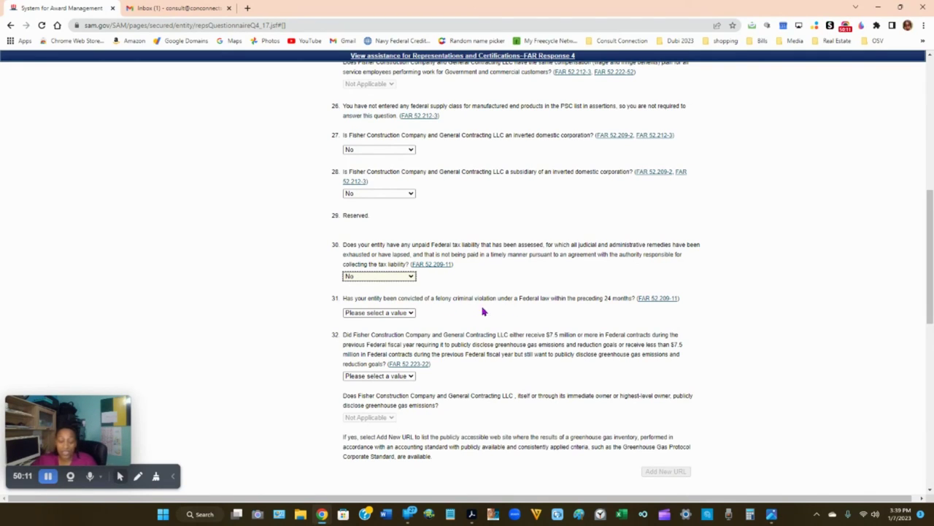
left_click(388, 313)
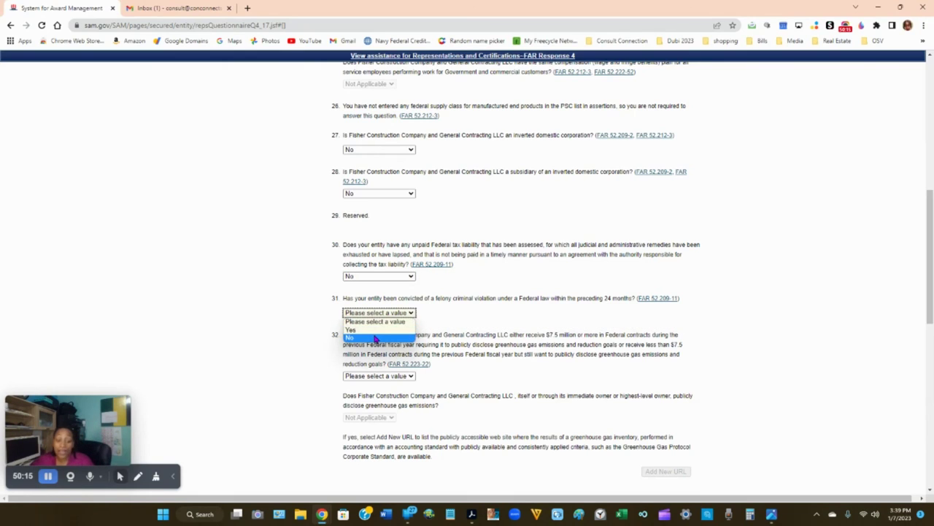
left_click(373, 338)
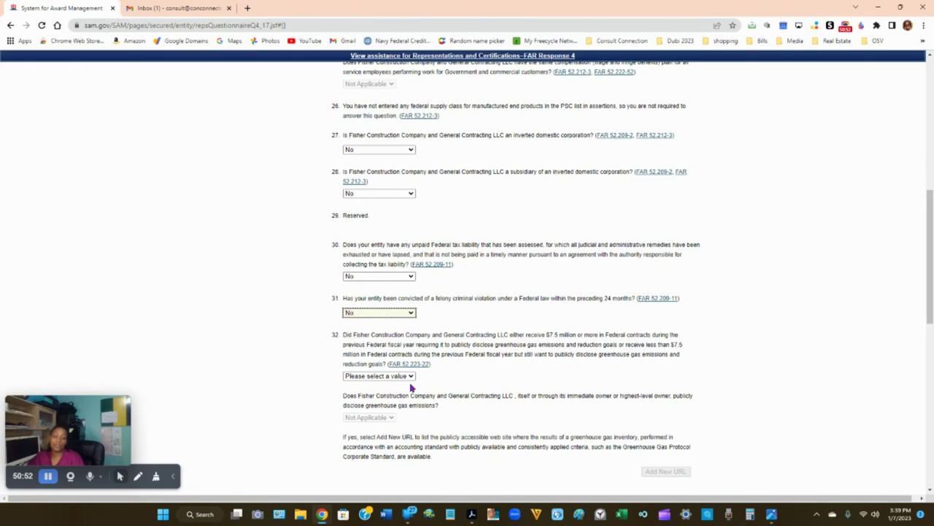
left_click(362, 378)
left_click(373, 404)
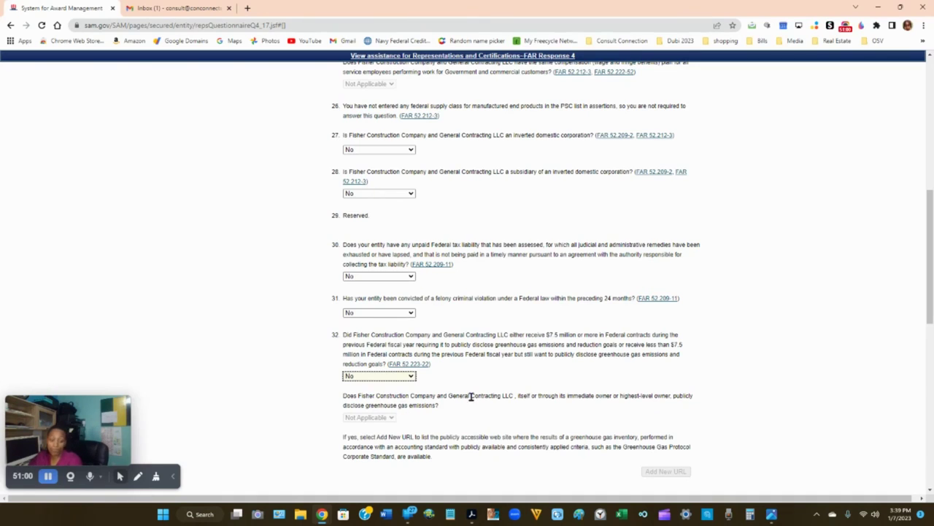
scroll(519, 386, "down", 3)
Set both question 33 telecommunications equipment and use answers to No, then save FAR Response 4
scroll(520, 387, "down", 3)
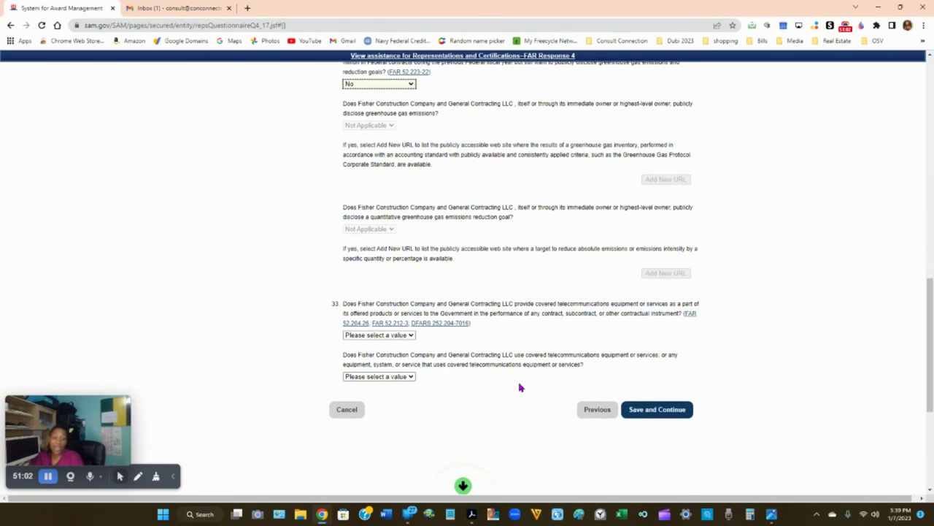
scroll(516, 390, "down", 2)
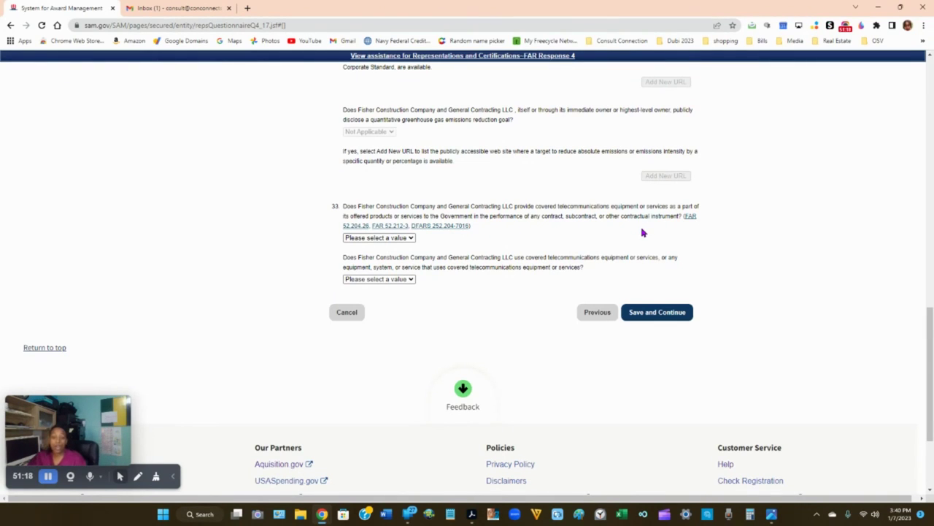
left_click(408, 238)
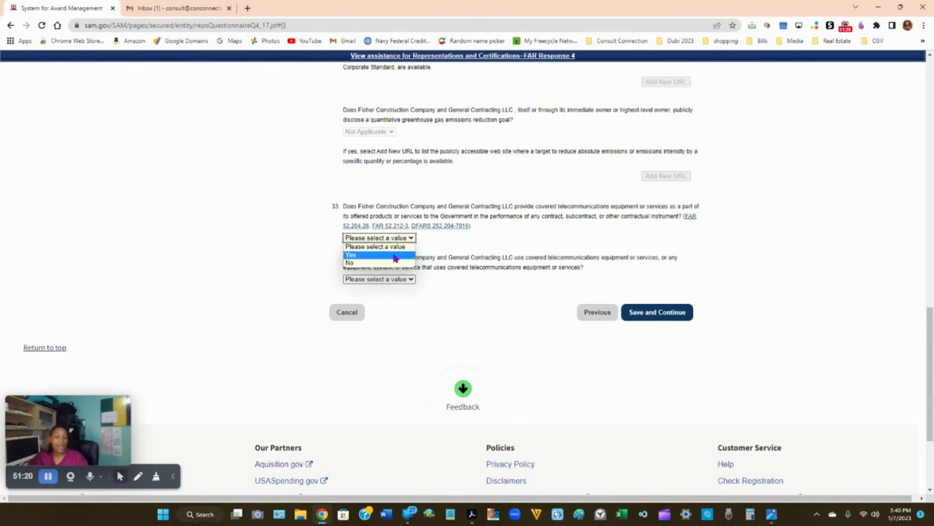
left_click(381, 265)
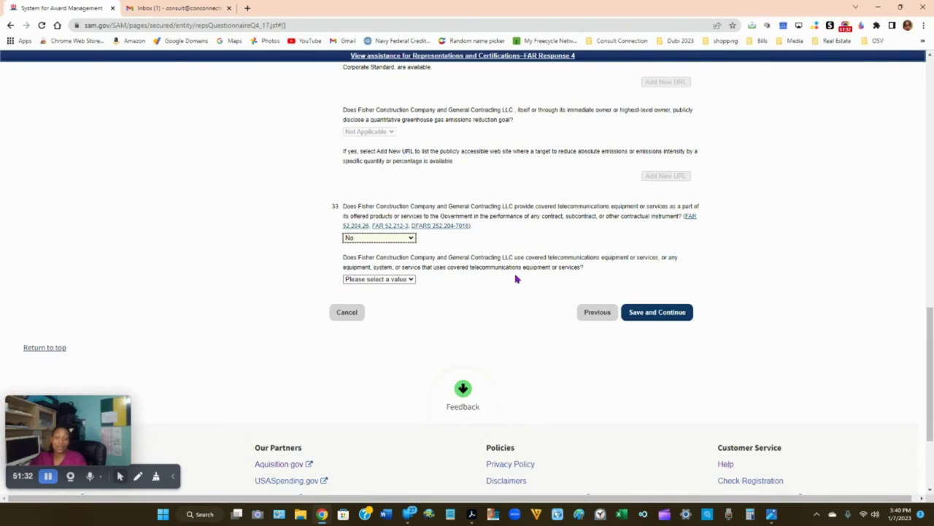
left_click(380, 284)
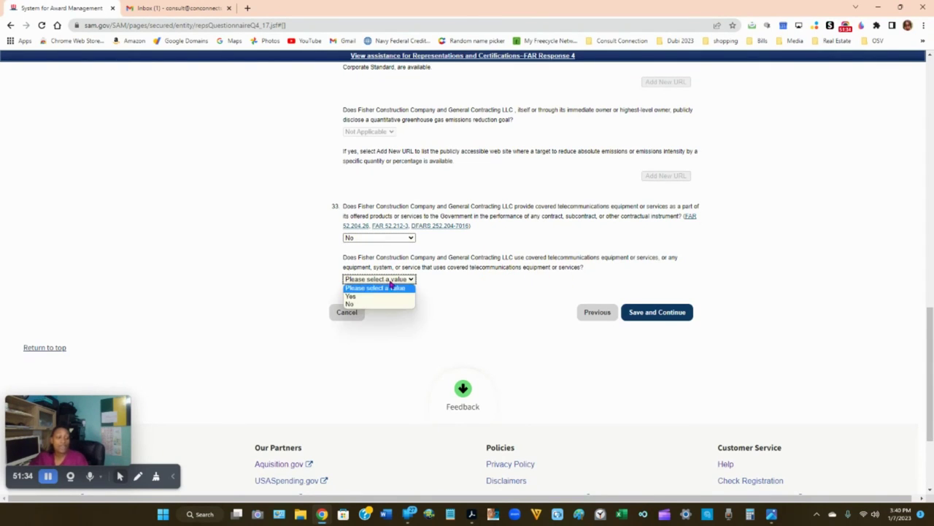
left_click(368, 307)
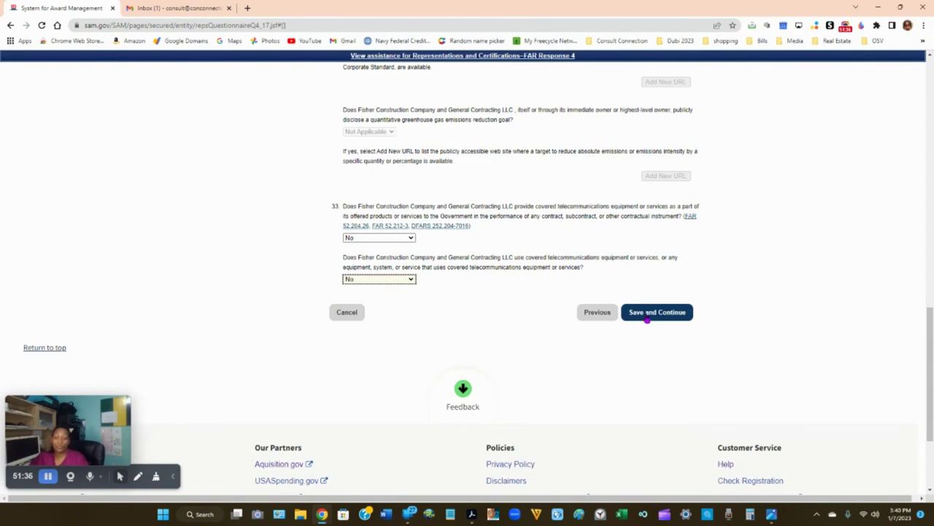
left_click(656, 314)
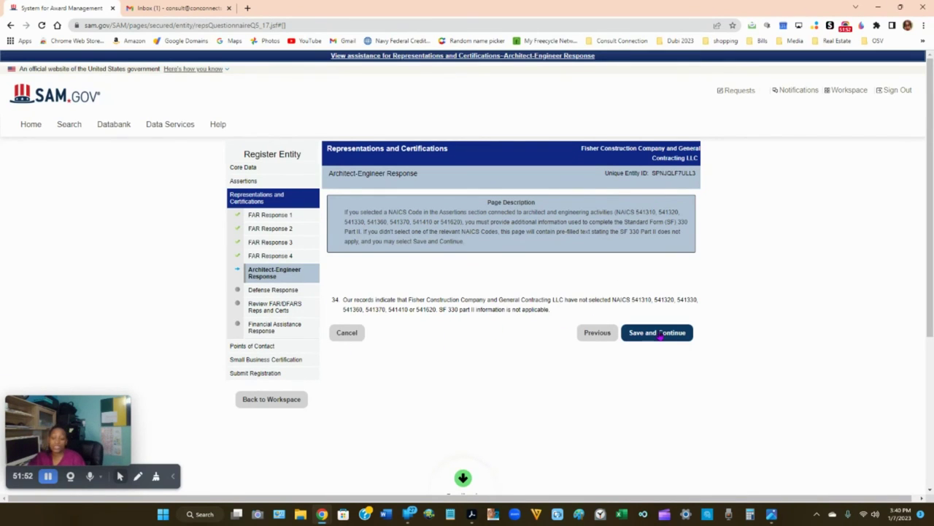
Save the not-applicable SF 330 Architect-Engineer response and continue to Defense Response
left_click(659, 334)
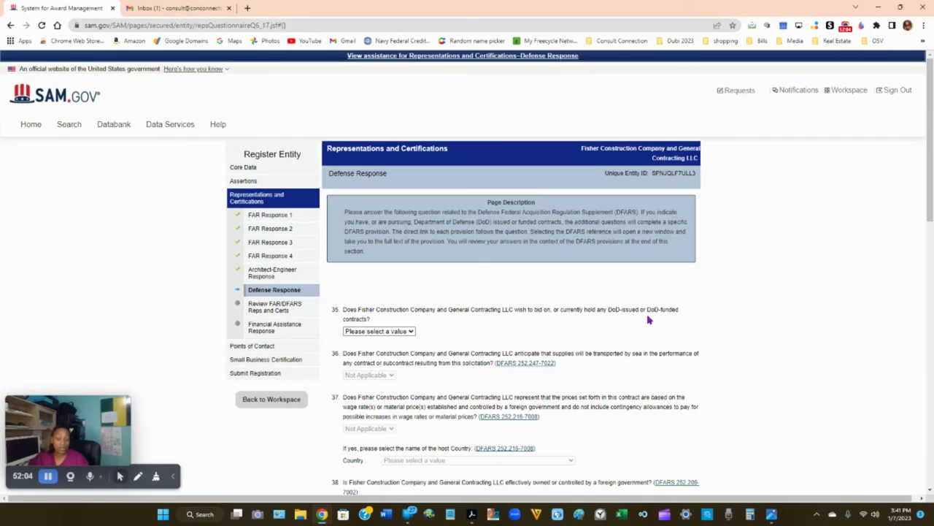
Set question 35 on DoD-funded contracts to No and save the Defense Response
left_click(395, 332)
left_click(368, 356)
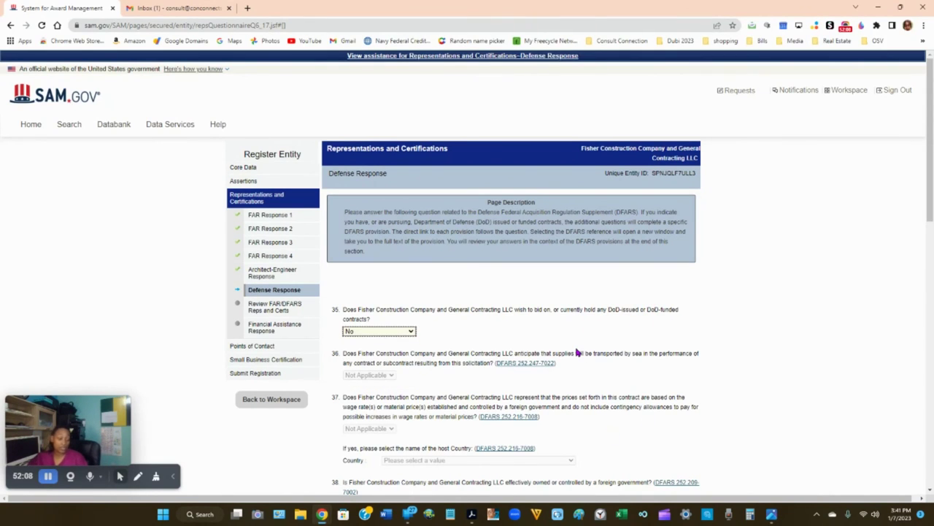
left_click(395, 333)
left_click(358, 348)
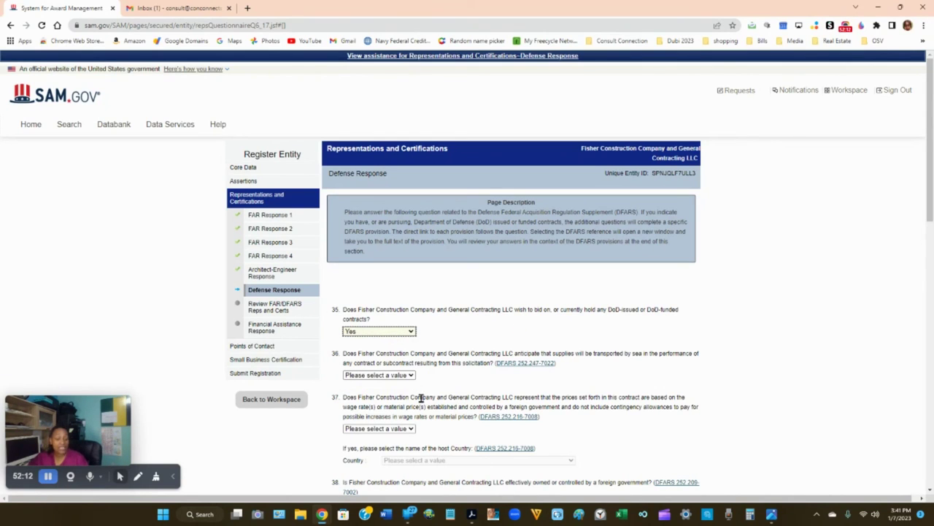
scroll(390, 417, "down", 2)
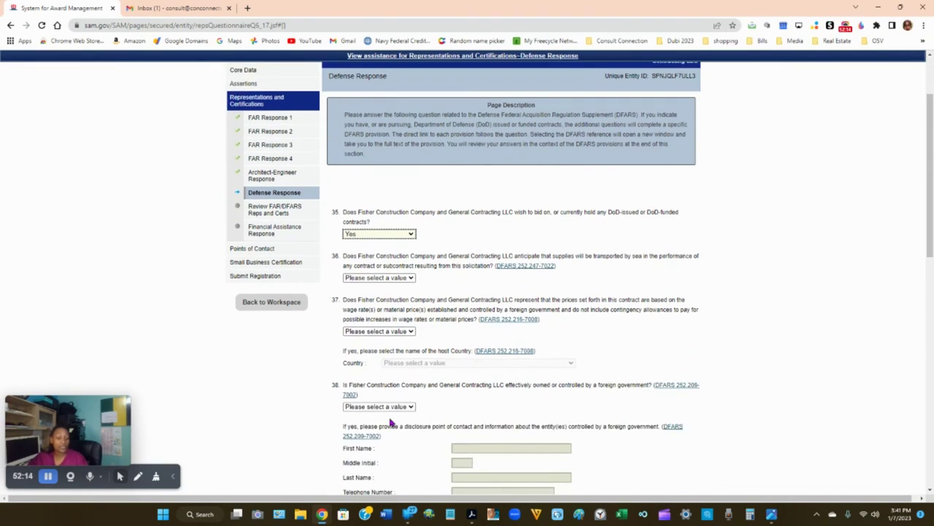
scroll(409, 418, "down", 2)
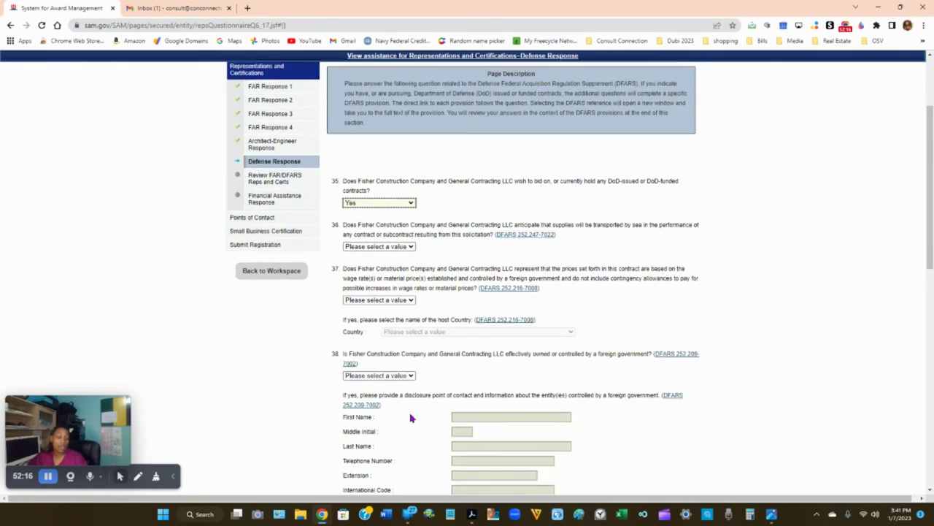
scroll(358, 329, "up", 2)
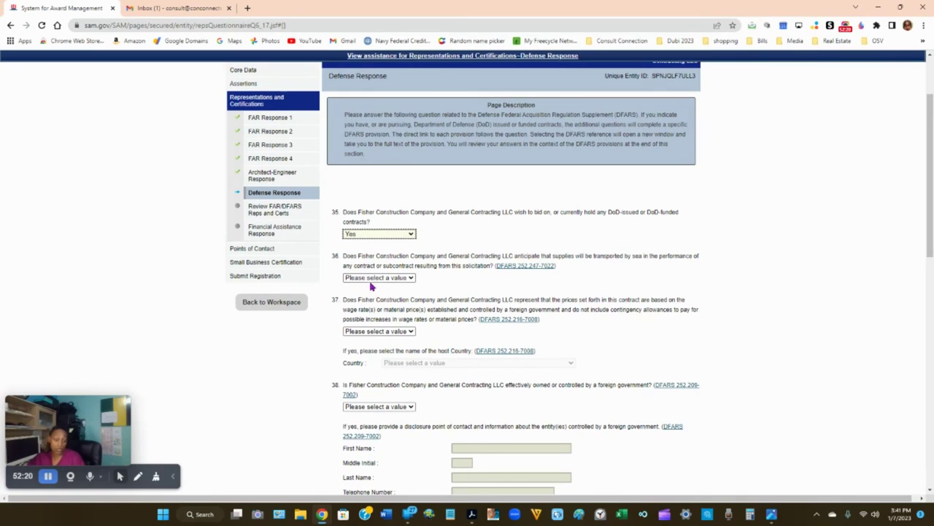
left_click(370, 235)
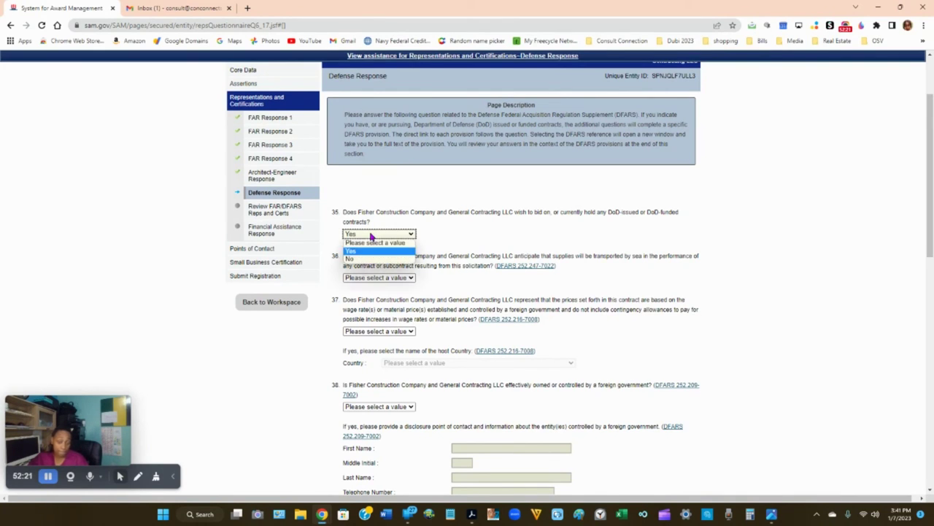
left_click(371, 260)
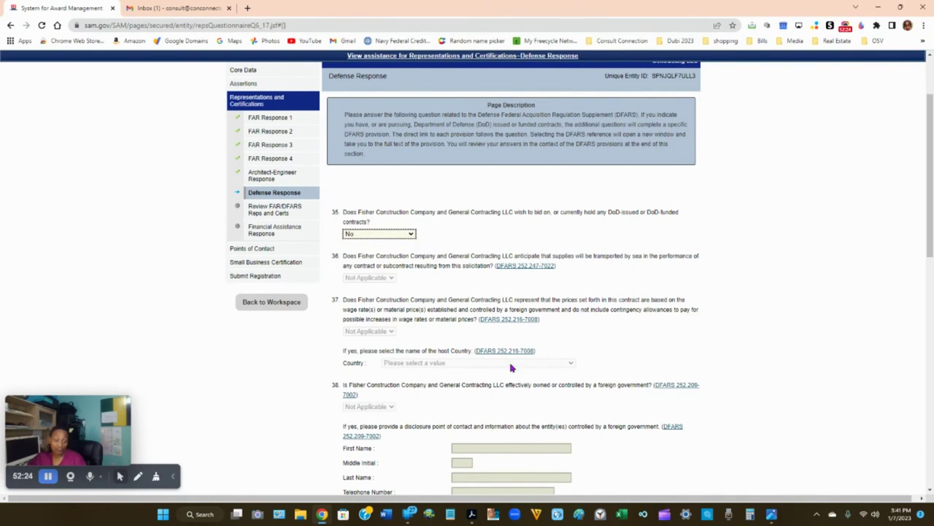
scroll(475, 344, "down", 3)
scroll(475, 344, "down", 3)
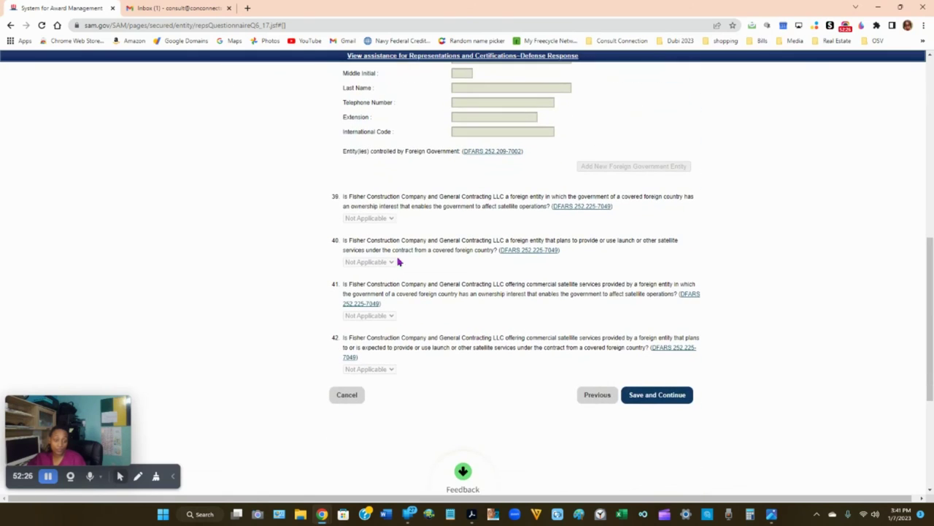
left_click(660, 398)
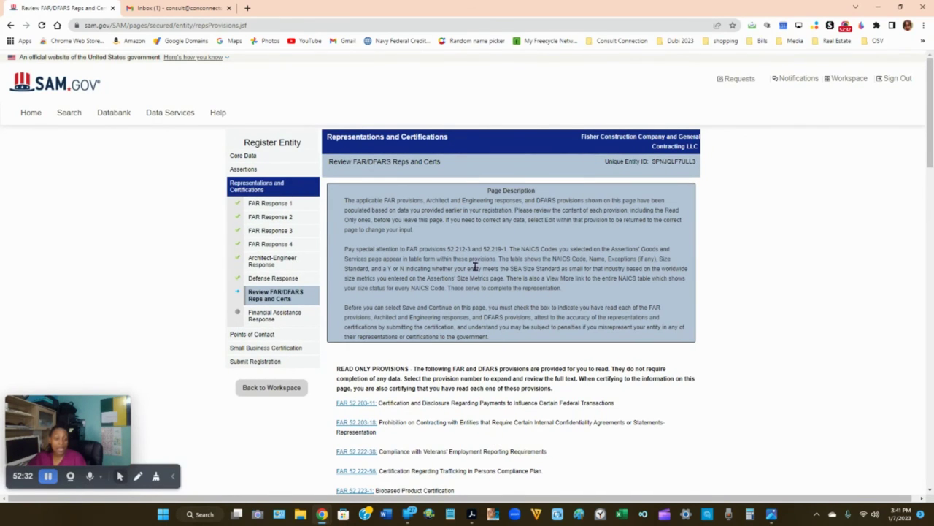
Tick the certification that all FAR and DFARS provisions were read, then save and continue
scroll(464, 317, "down", 3)
scroll(370, 236, "down", 3)
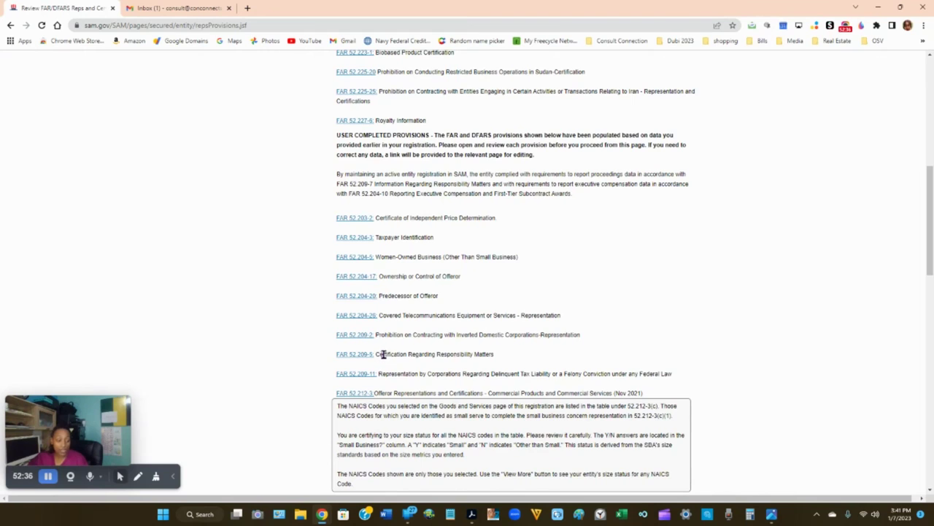
scroll(386, 354, "down", 3)
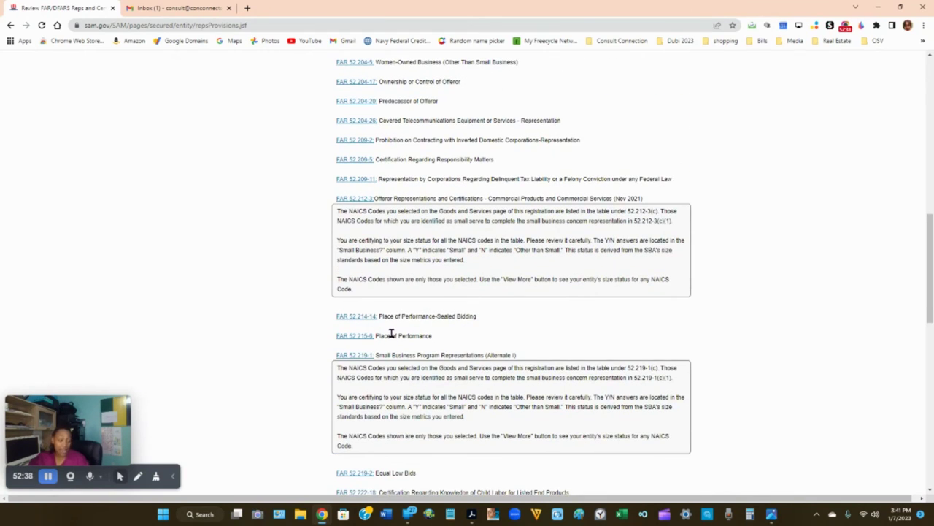
scroll(432, 338, "down", 7)
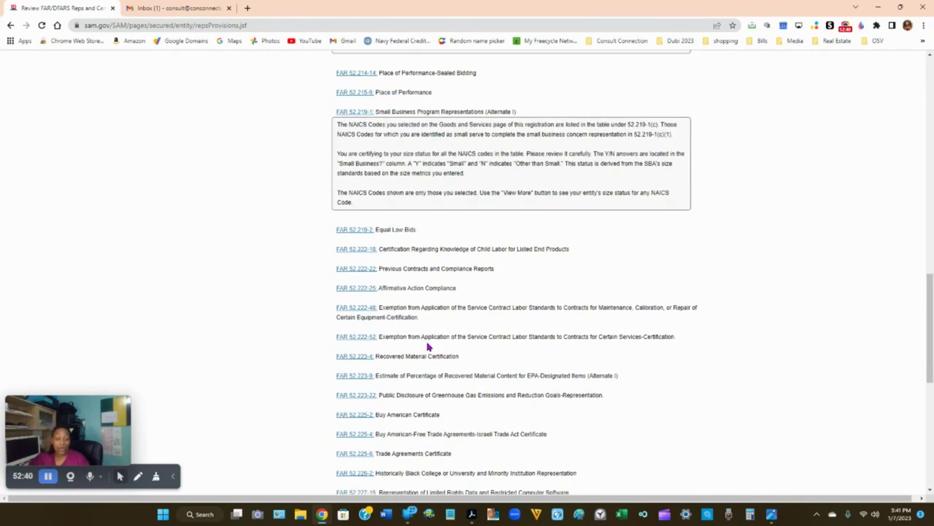
scroll(428, 343, "down", 1)
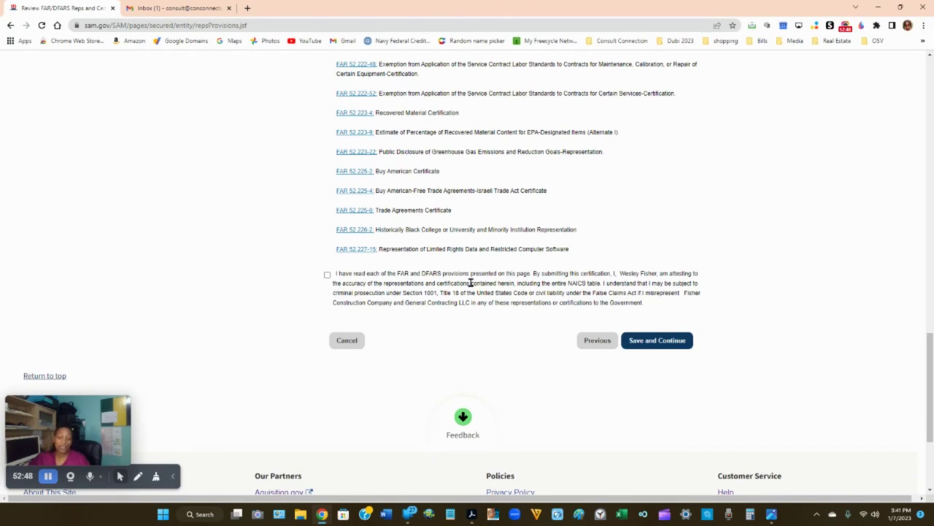
left_click(327, 275)
left_click(661, 343)
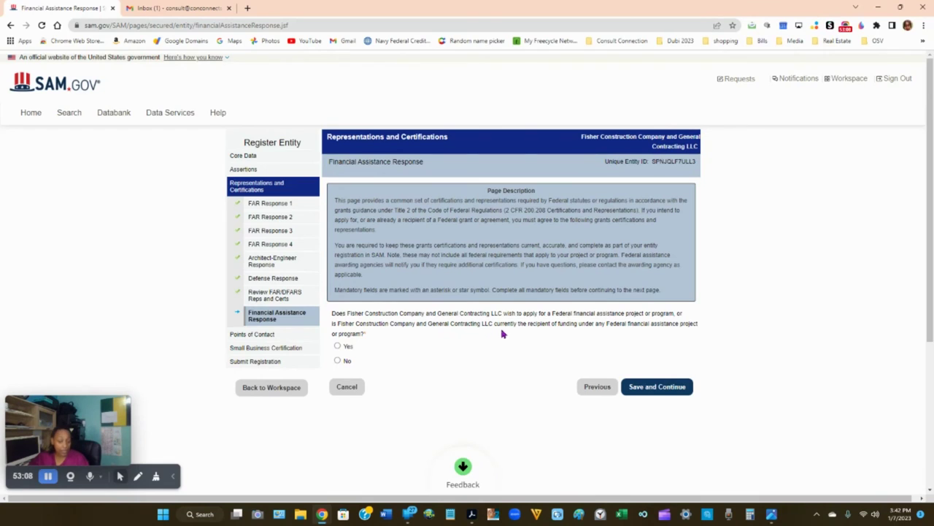
Select No for wanting or receiving federal financial assistance funding
scroll(540, 321, "down", 1)
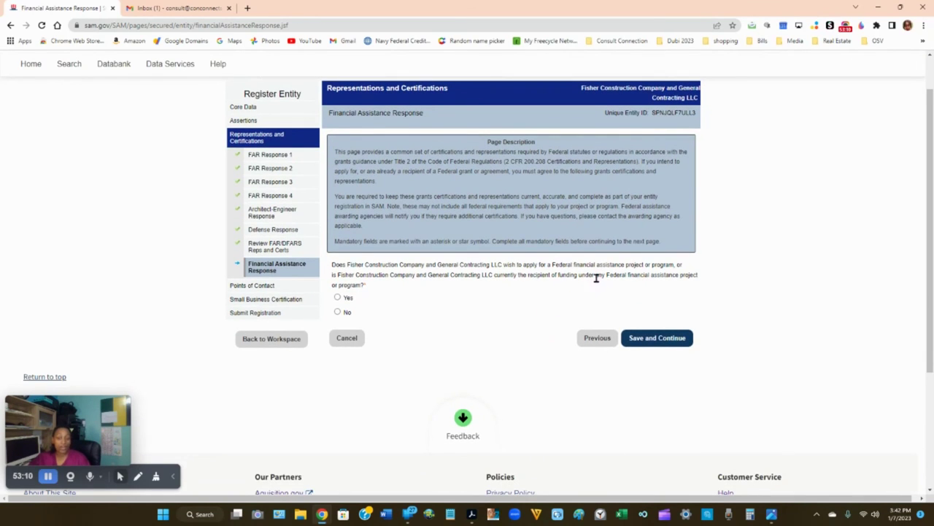
left_click(337, 311)
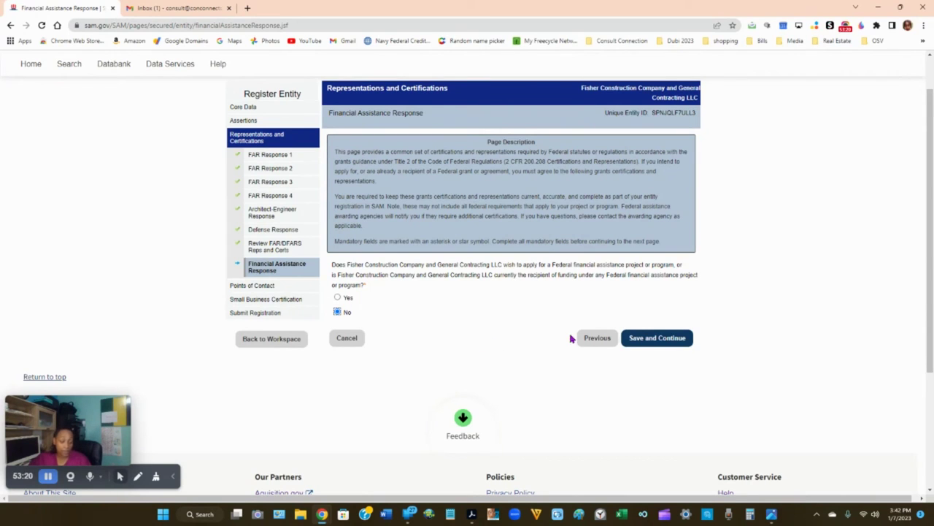
left_click(661, 340)
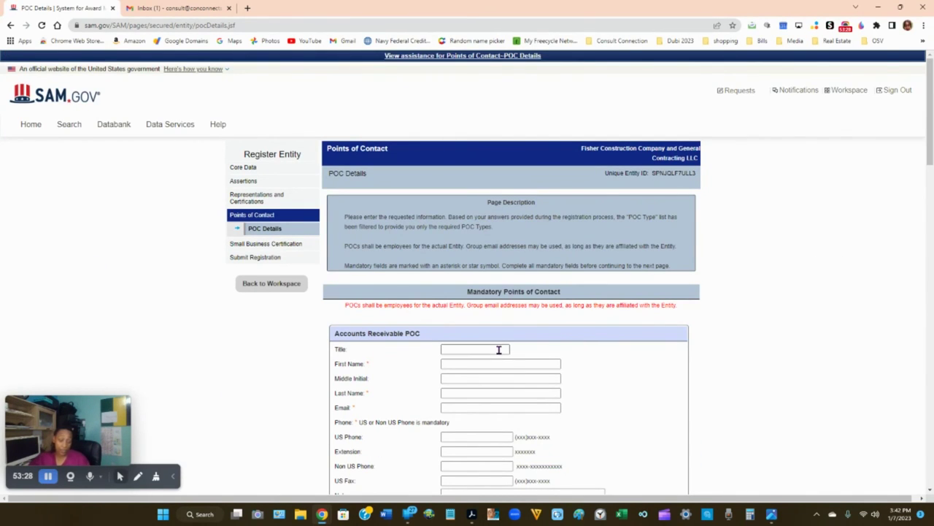
scroll(500, 349, "down", 3)
scroll(494, 350, "up", 1)
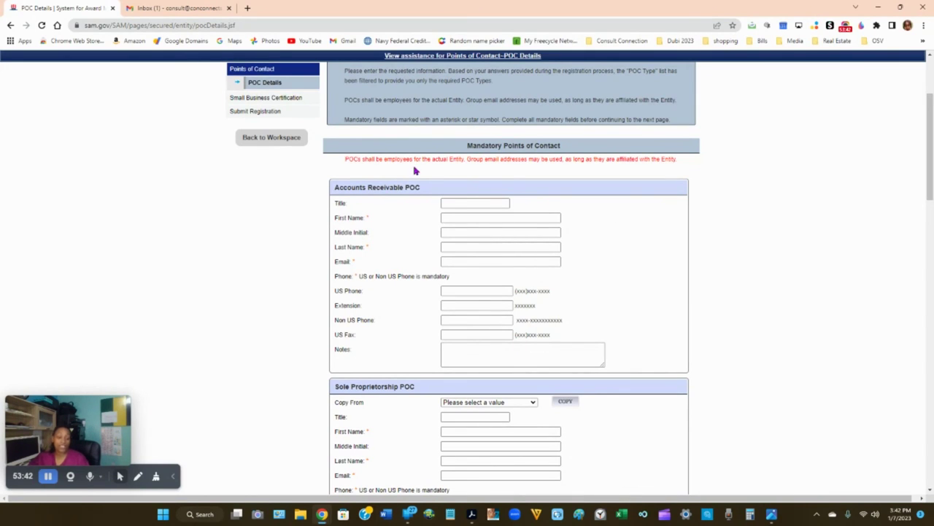
scroll(527, 355, "down", 3)
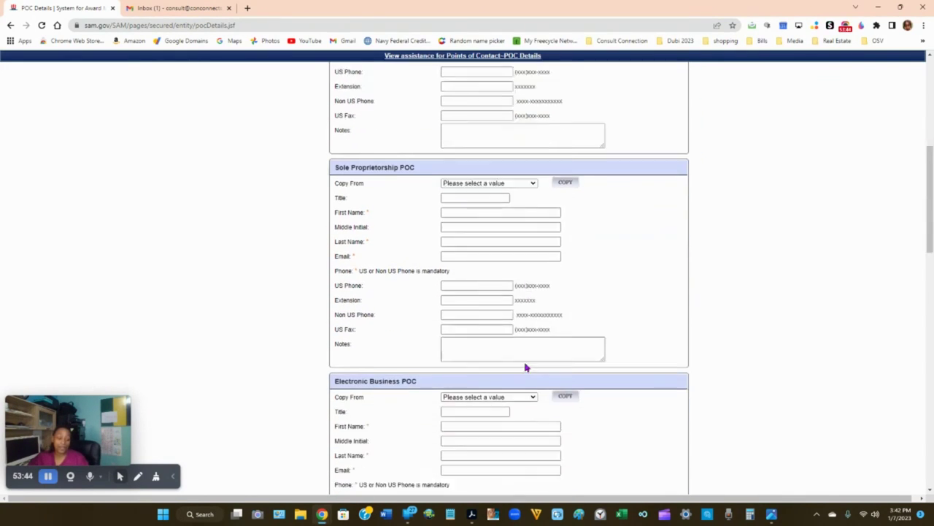
scroll(509, 277, "up", 3)
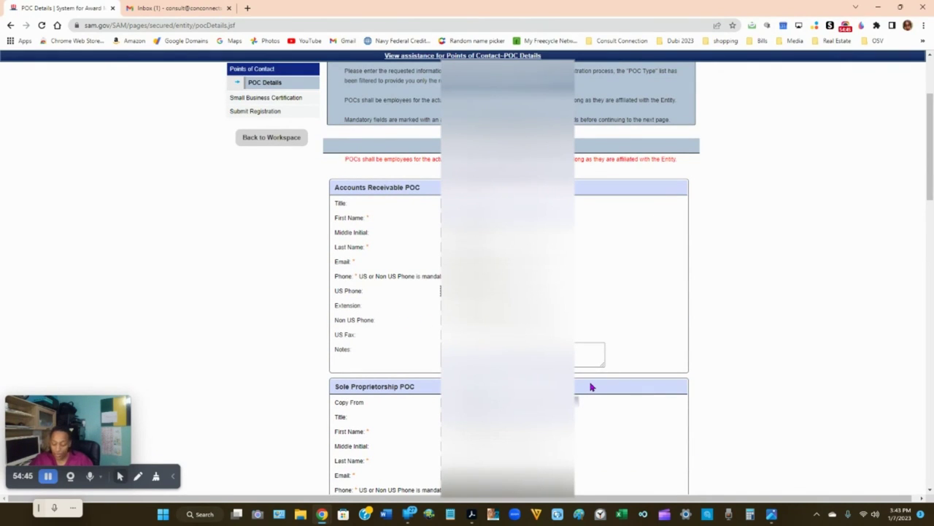
scroll(434, 314, "down", 3)
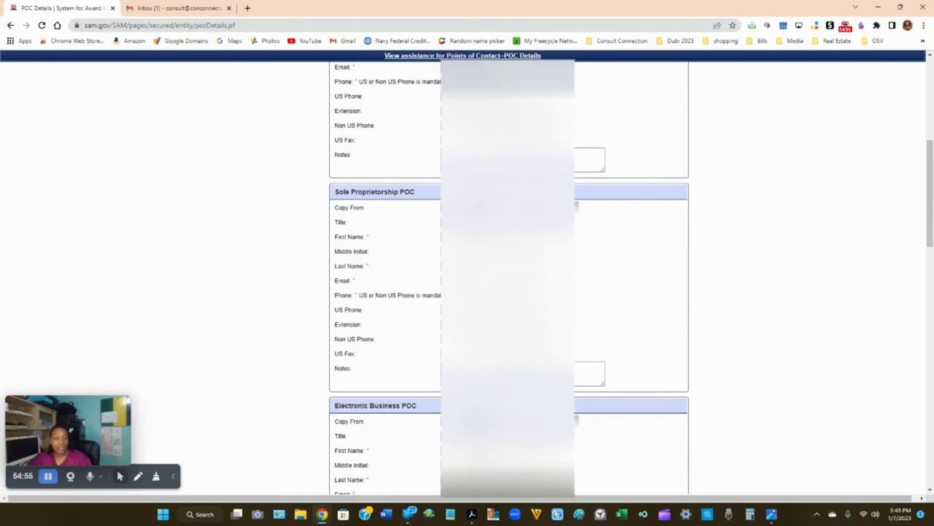
scroll(509, 292, "up", 2)
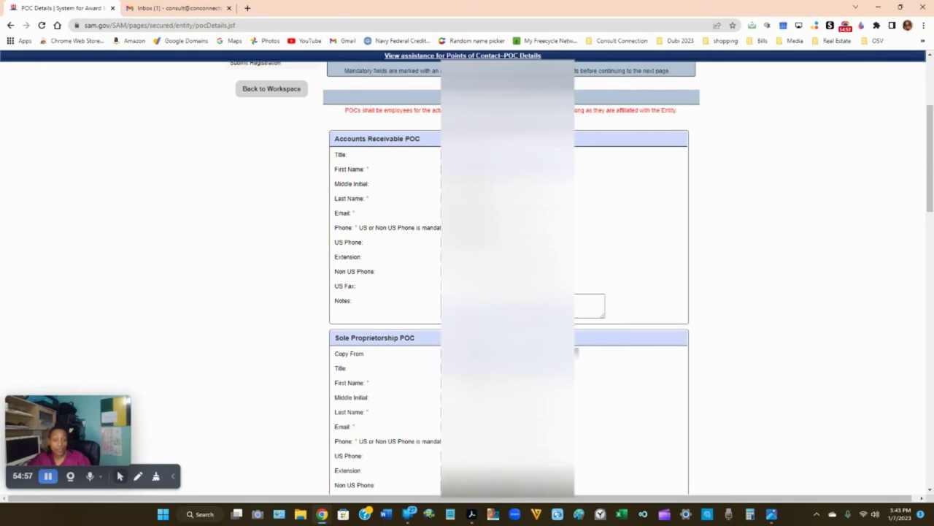
scroll(508, 292, "down", 1)
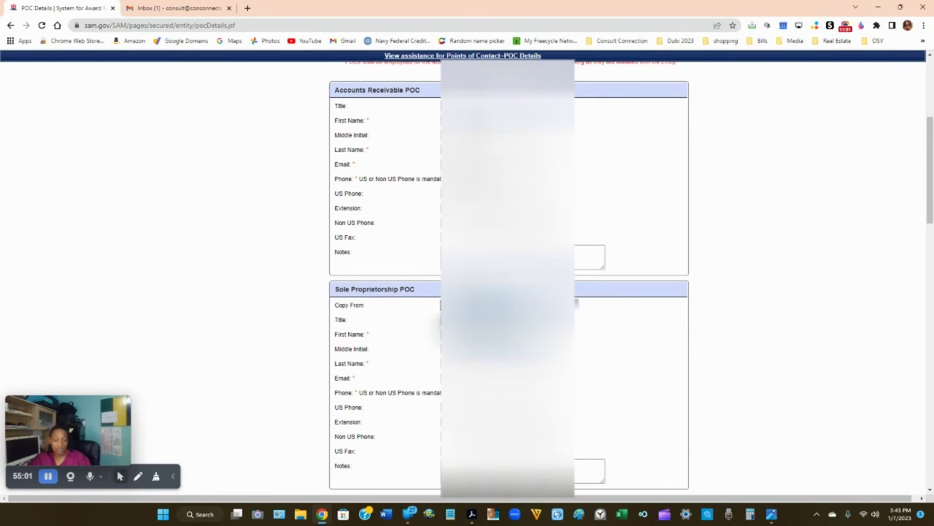
left_click(582, 319)
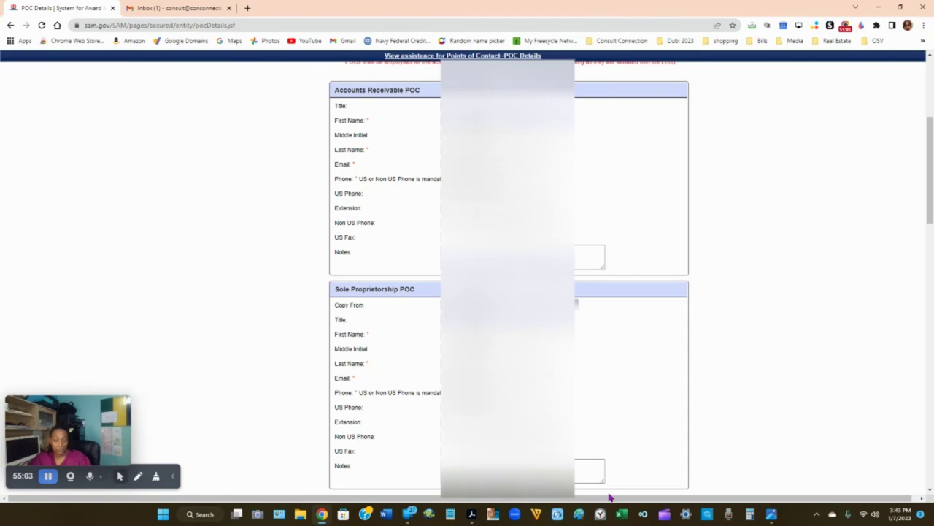
scroll(420, 340, "down", 6)
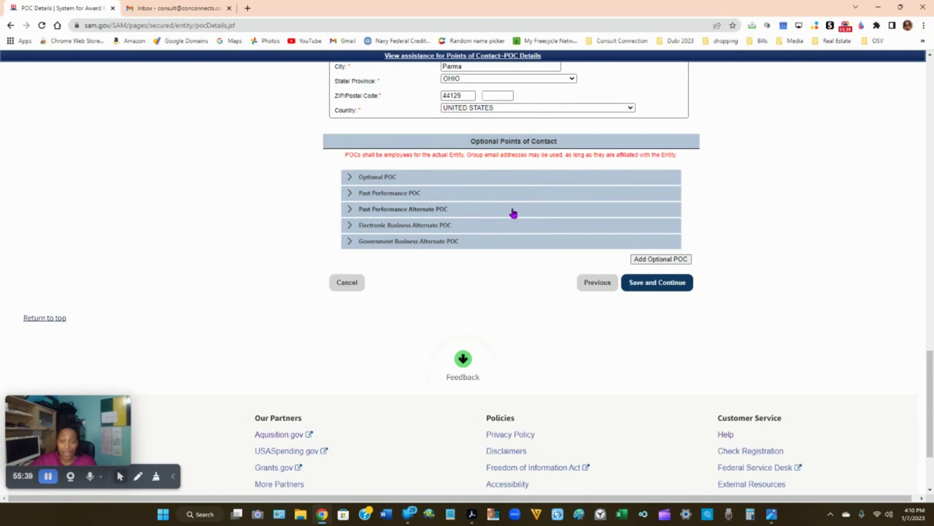
scroll(589, 216, "up", 3)
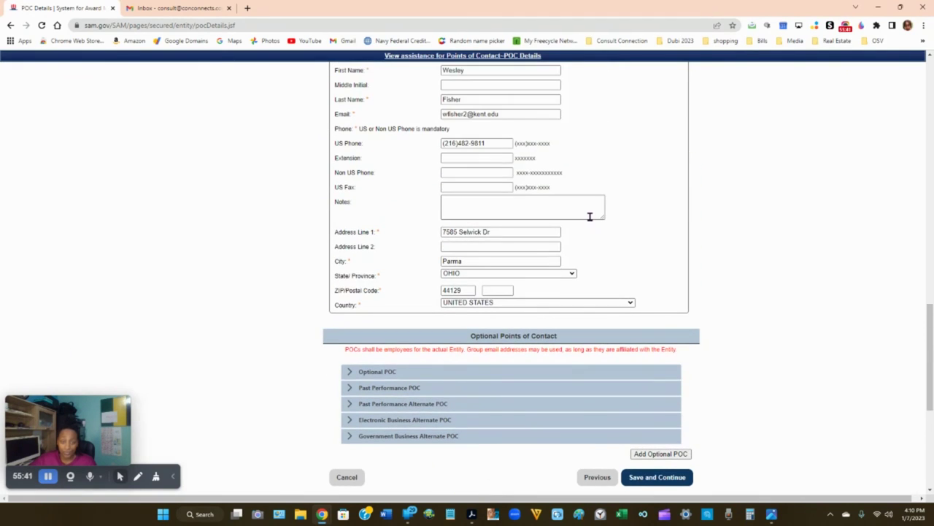
scroll(589, 216, "up", 6)
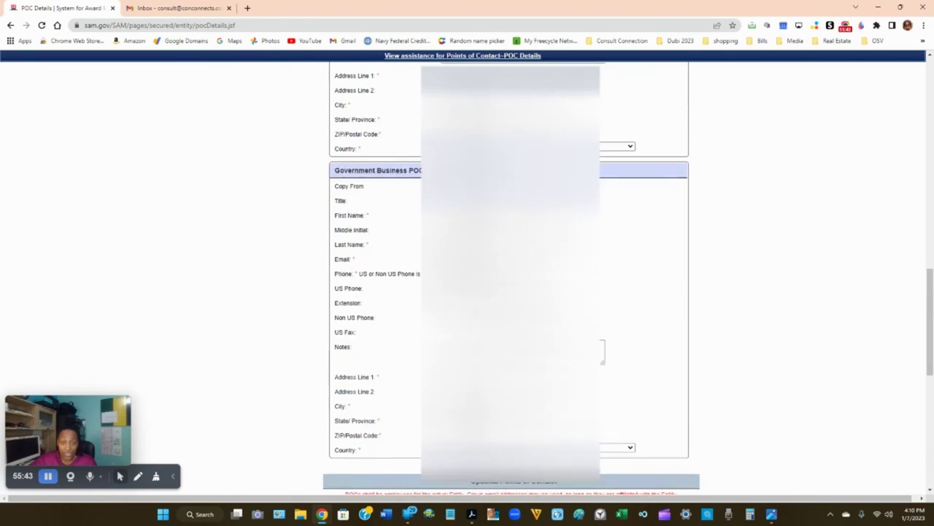
scroll(509, 277, "up", 10)
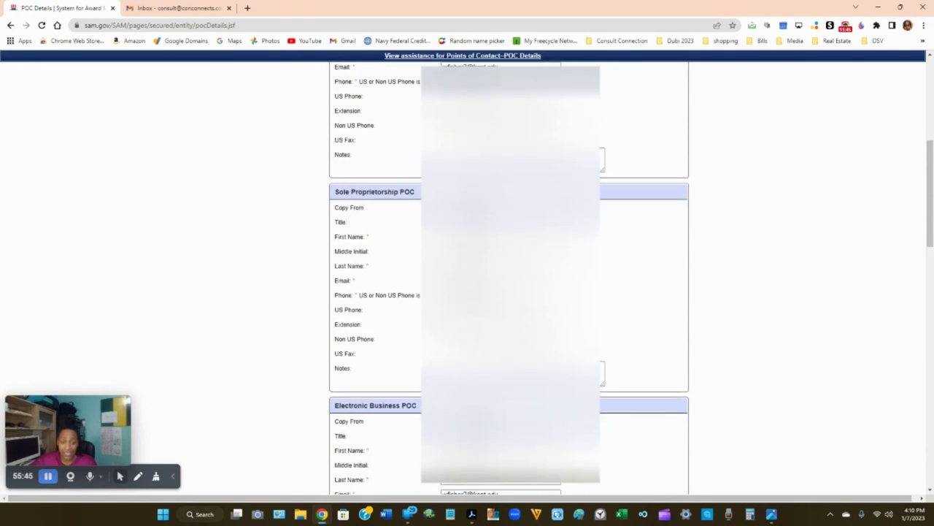
scroll(509, 278, "down", 12)
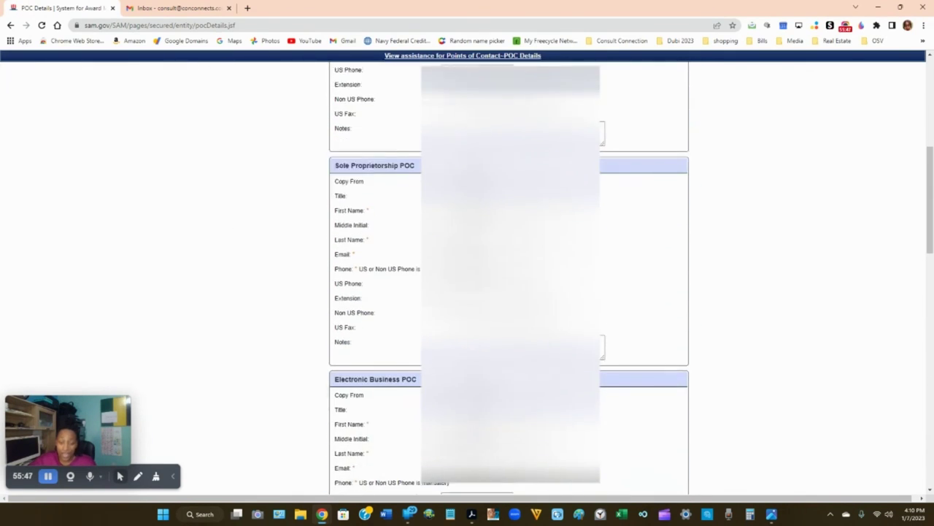
scroll(510, 292, "down", 3)
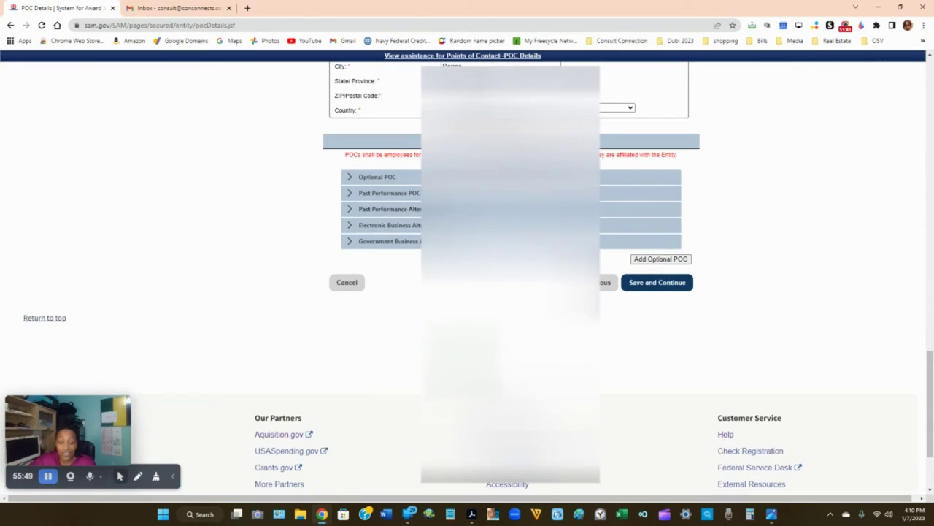
Save the POC Details page, then save and continue past the SBA Supplemental page
left_click(666, 290)
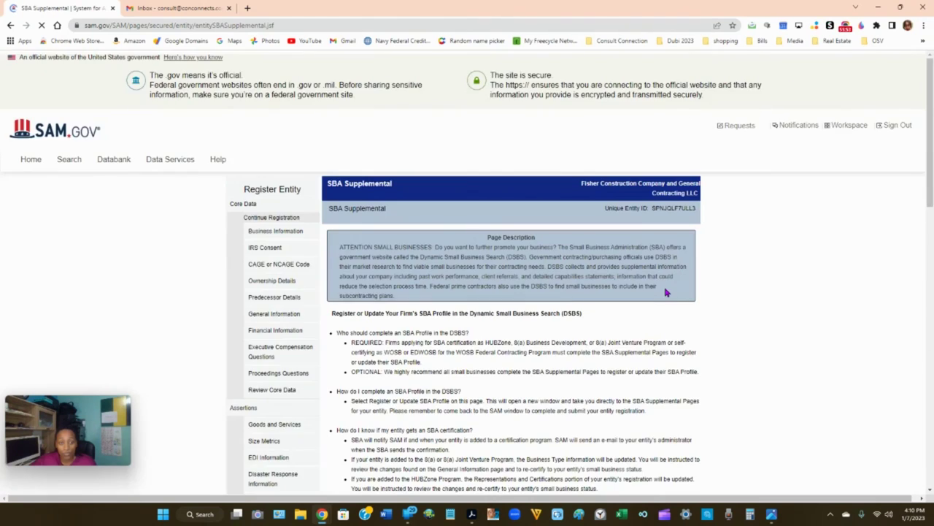
scroll(511, 256, "down", 1)
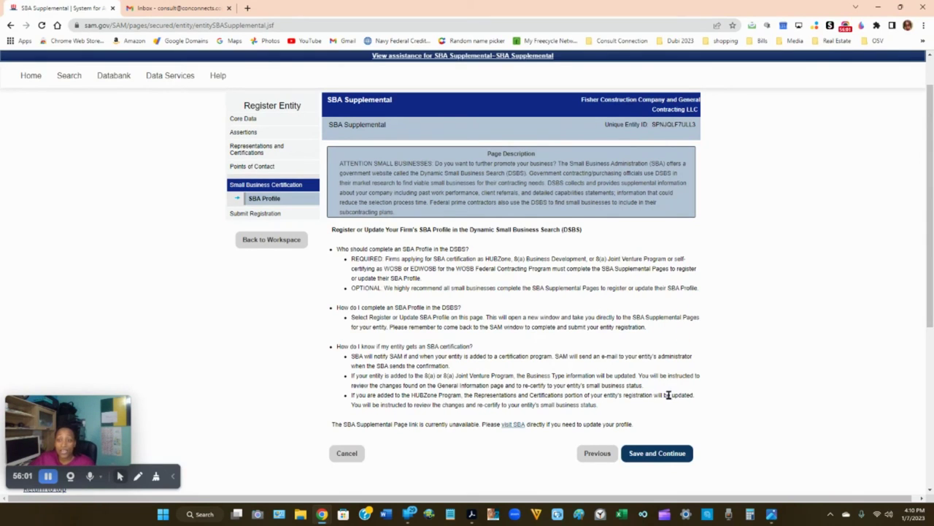
left_click(654, 454)
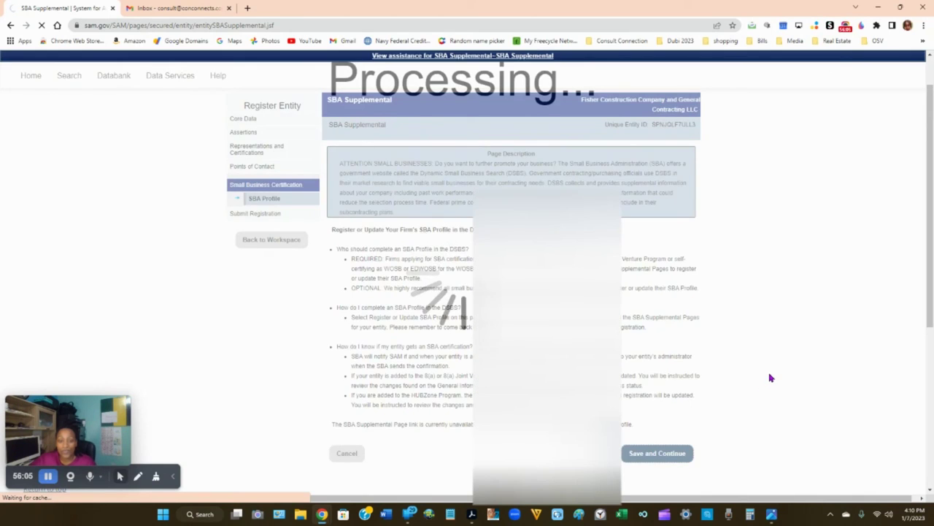
Review the full Entity Review summary and submit the registration
scroll(765, 312, "down", 5)
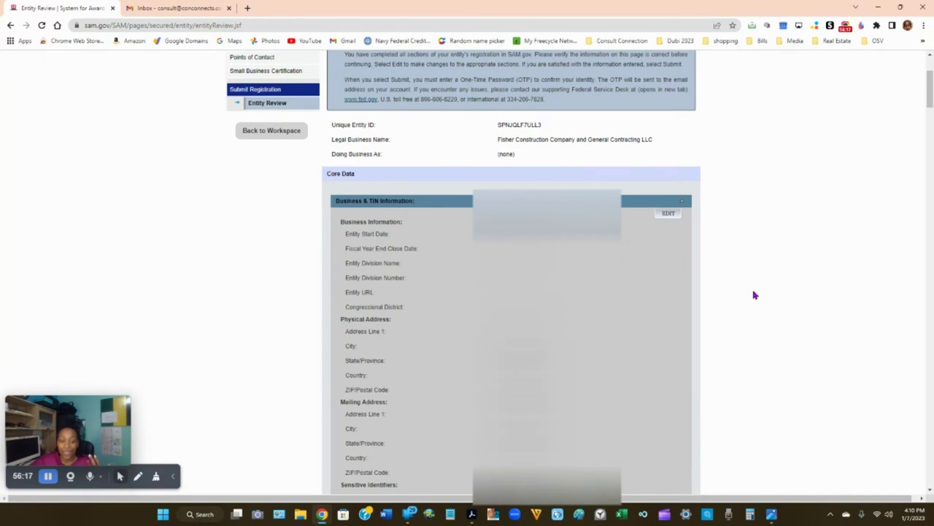
scroll(755, 296, "down", 15)
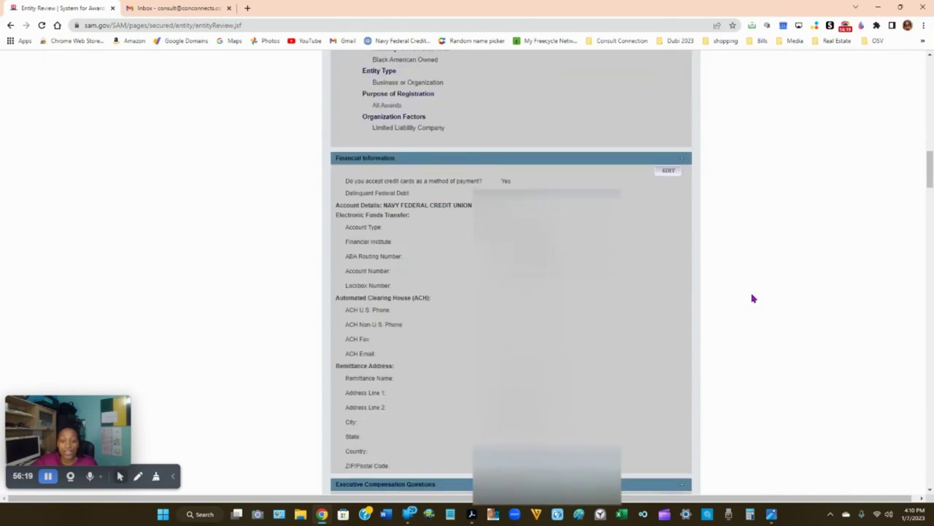
scroll(753, 298, "down", 20)
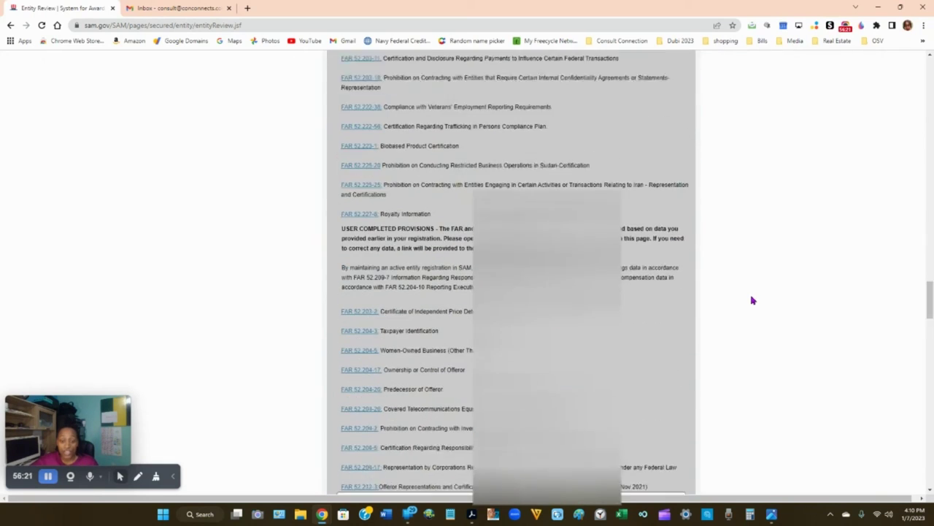
scroll(754, 300, "down", 20)
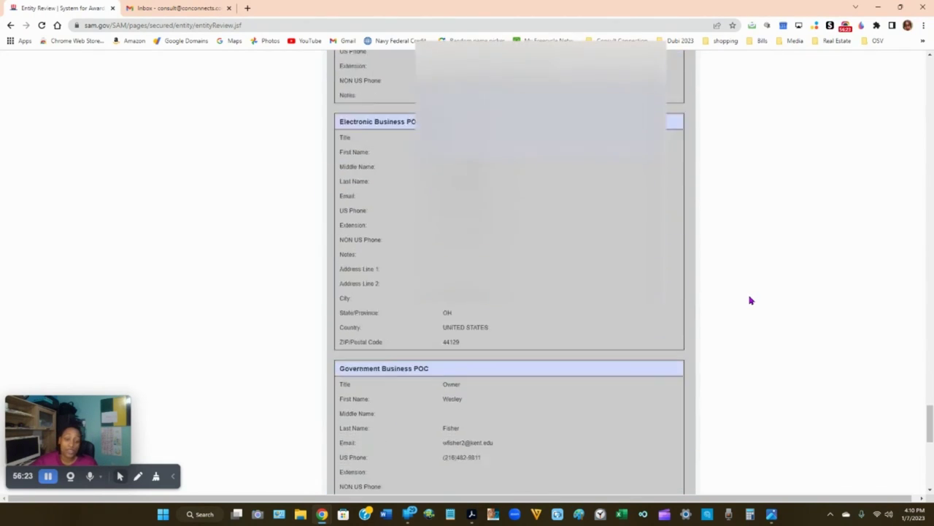
scroll(750, 301, "down", 1)
scroll(749, 297, "up", 2)
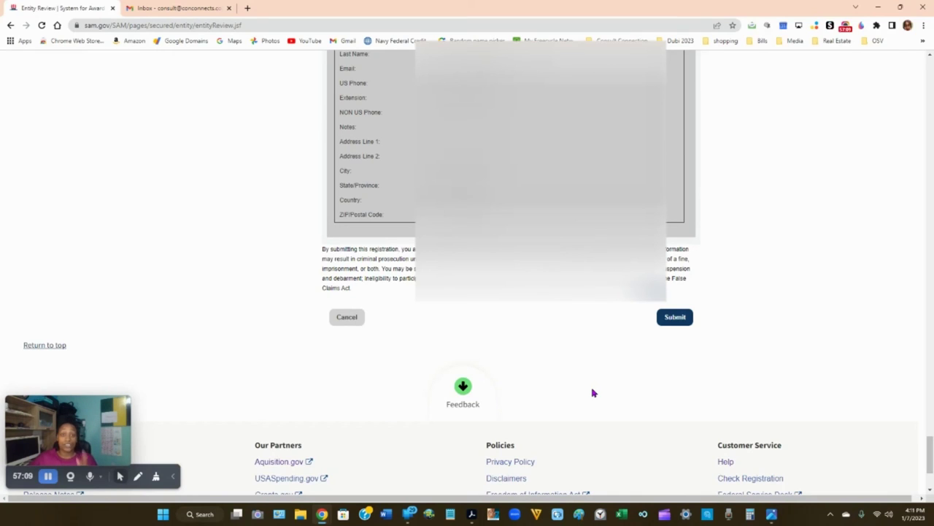
left_click(674, 317)
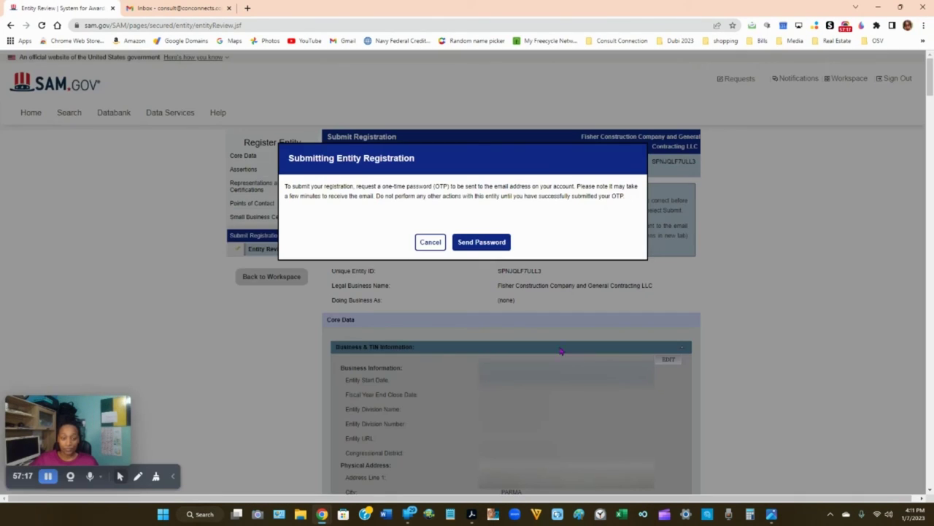
Request an emailed one-time password, paste it, and confirm it to finish submission
left_click(486, 244)
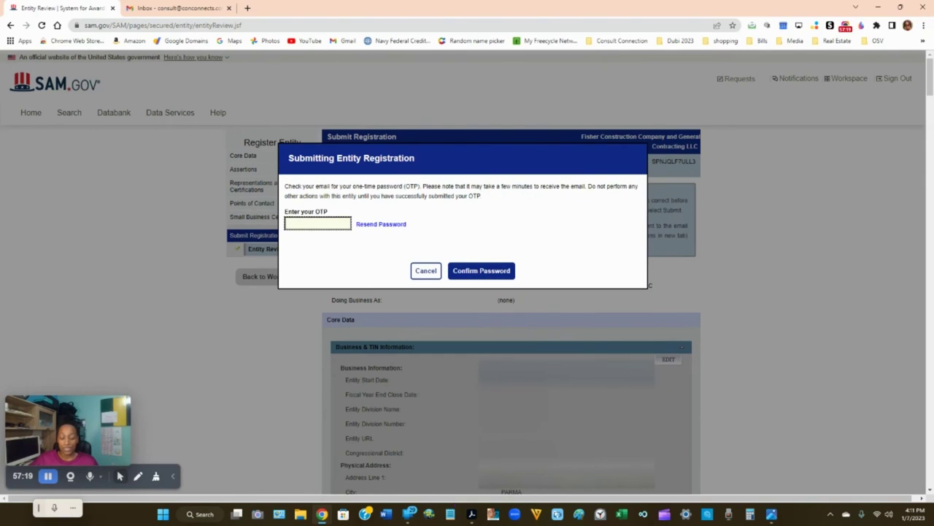
key("ctrl+v")
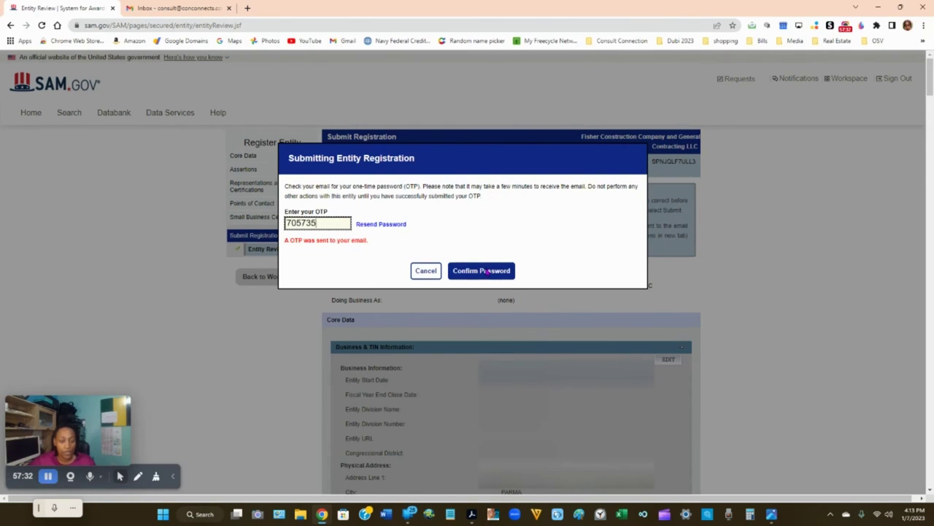
left_click(484, 271)
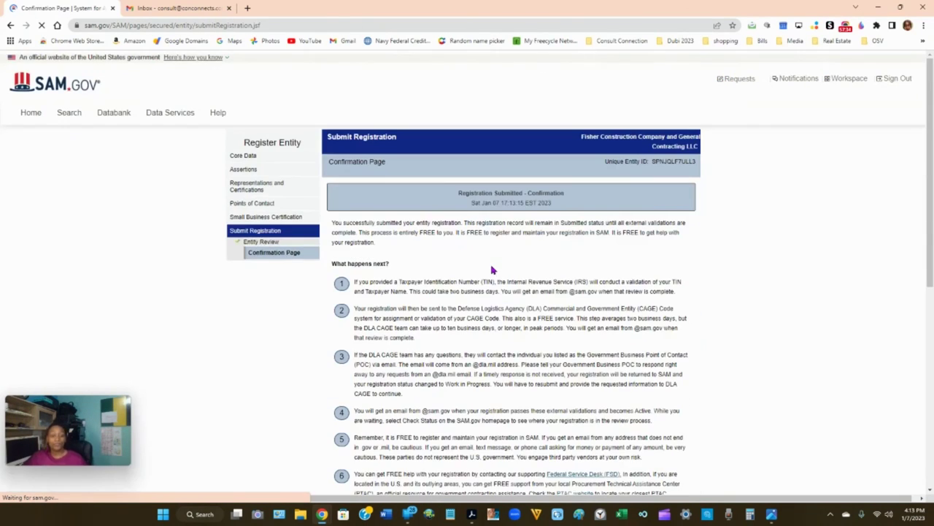
scroll(493, 272, "down", 3)
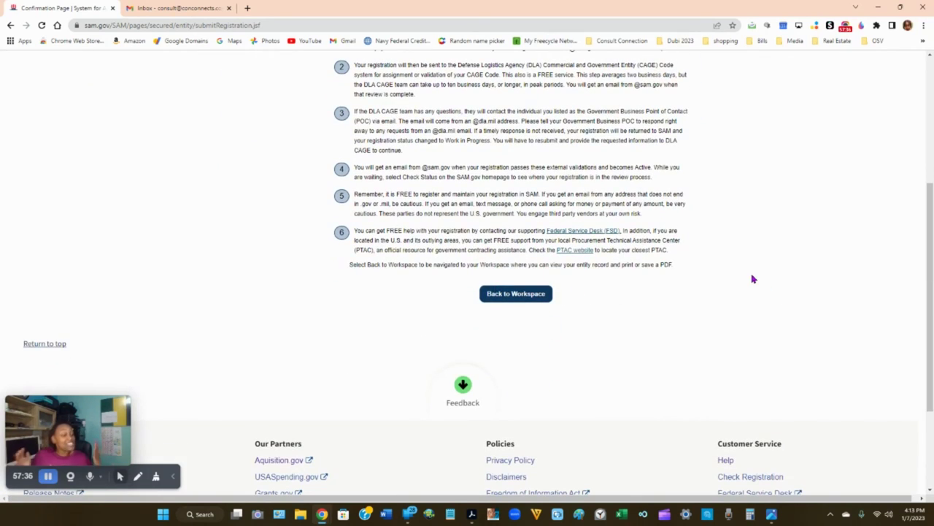